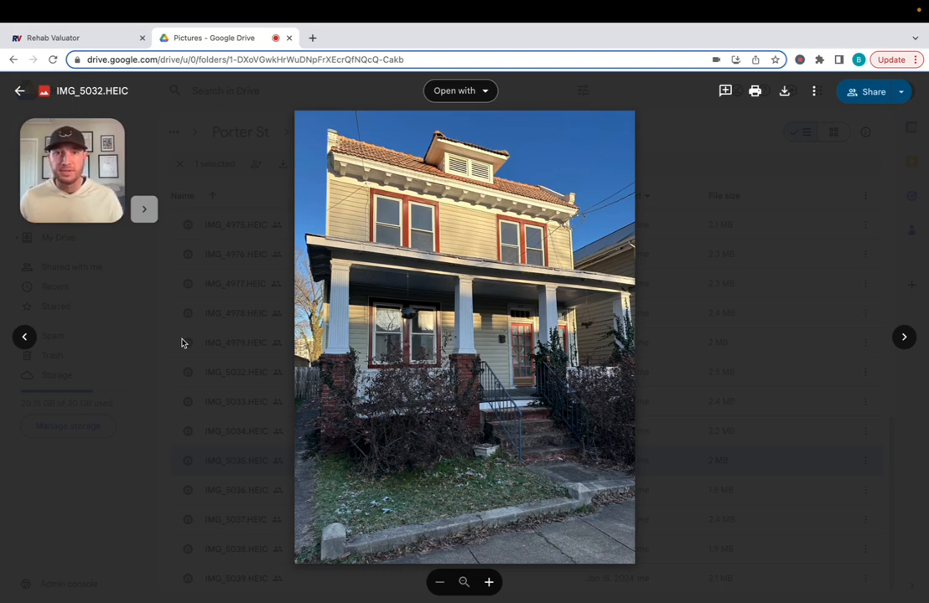
Browse backward through the property's interior photos to IMG_4967.HEIC, examining the condition of the hallway, kitchen, bathroom, bedrooms and stairs
left_click(25, 337)
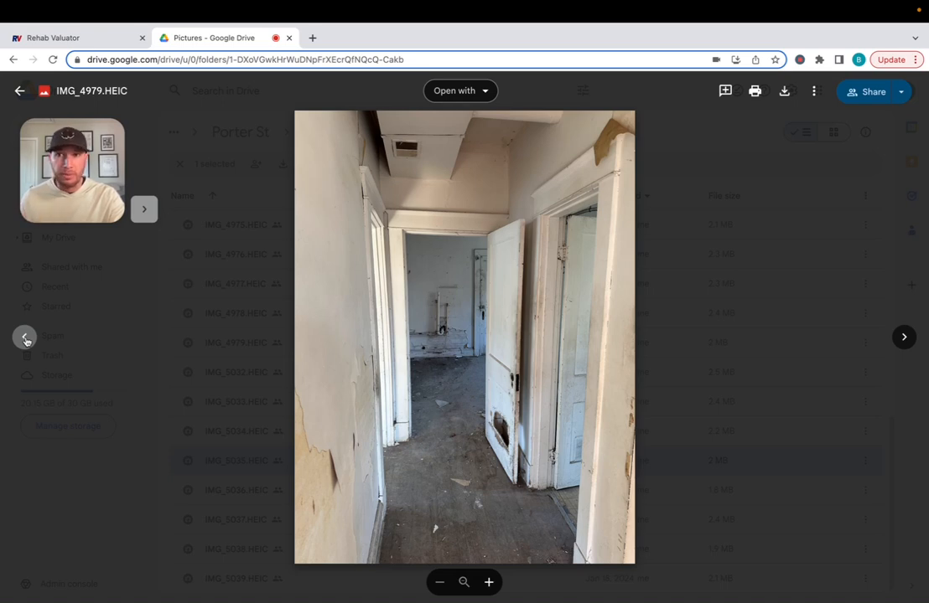
left_click(25, 337)
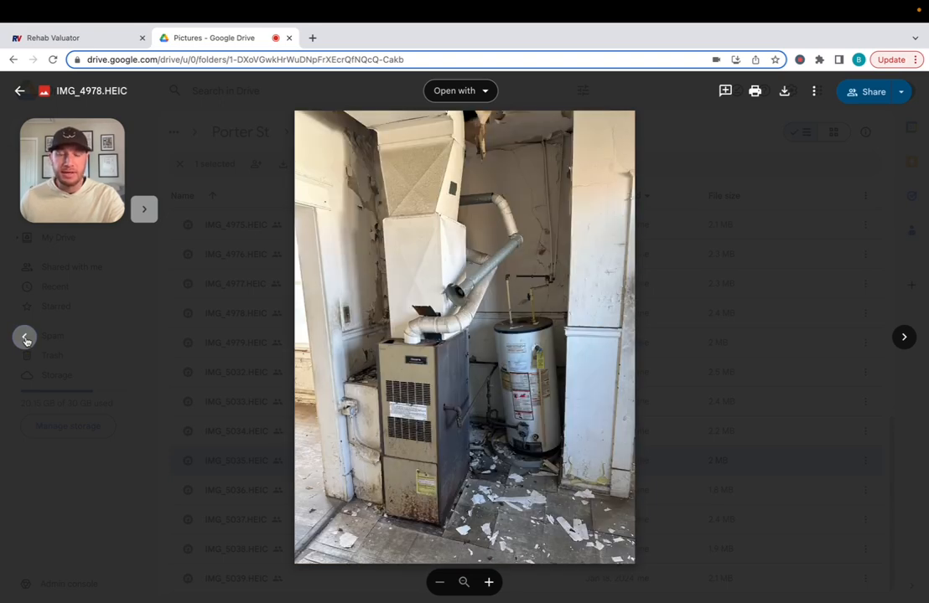
left_click(25, 338)
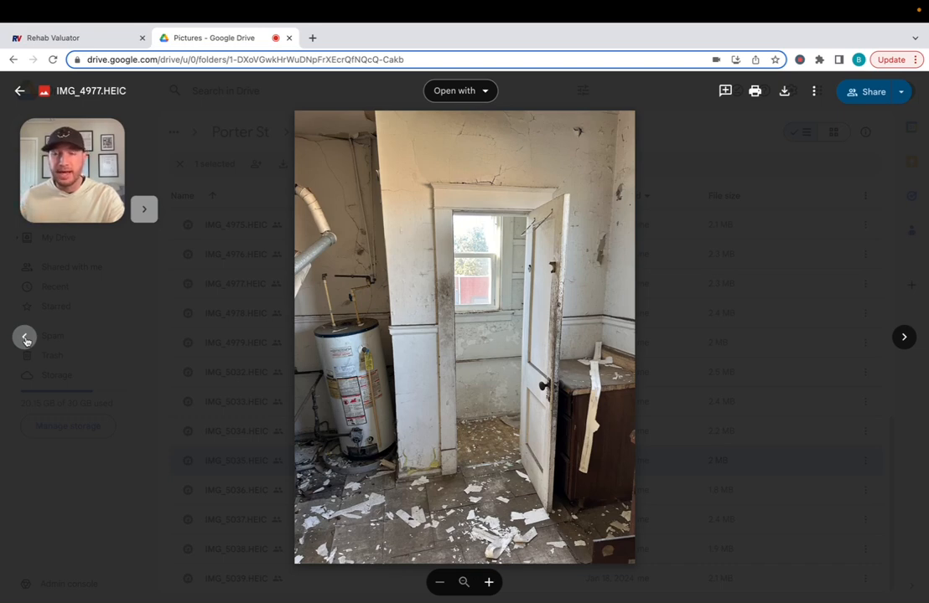
left_click(26, 338)
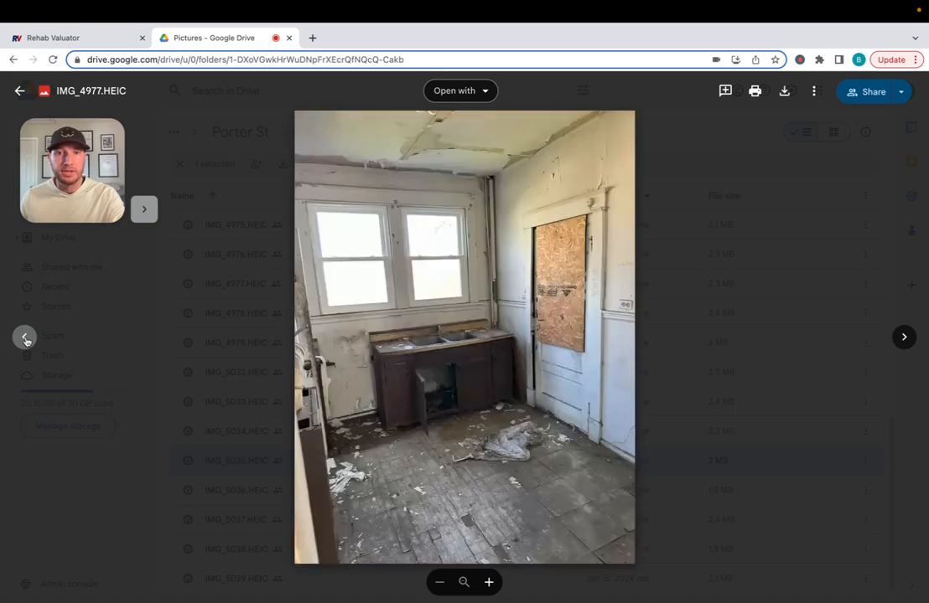
left_click(26, 339)
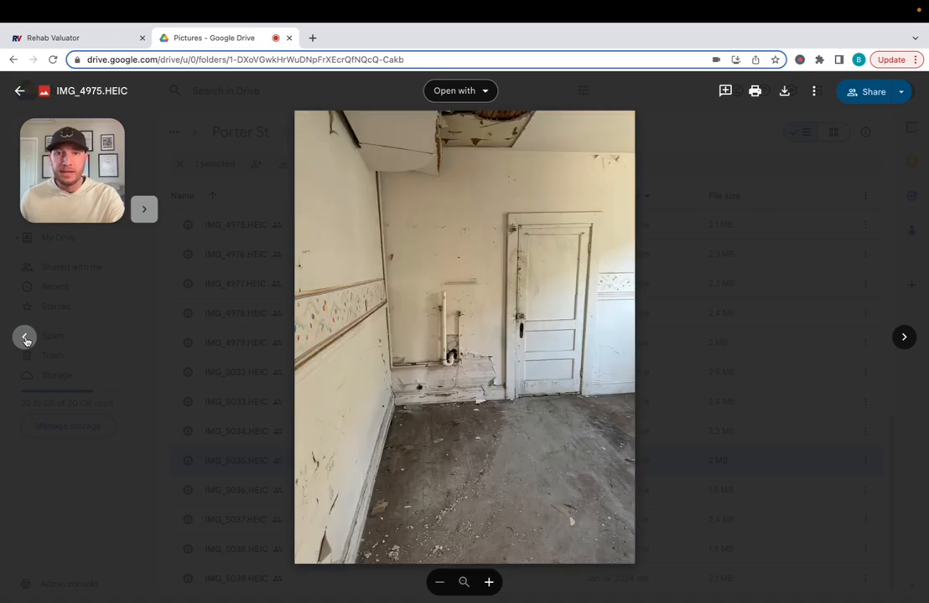
left_click(25, 338)
left_click(26, 338)
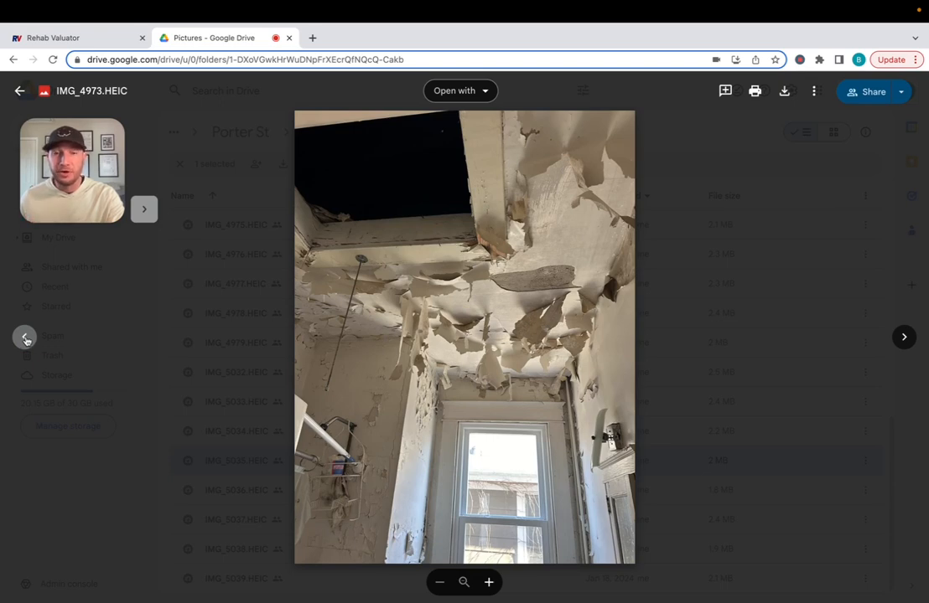
left_click(25, 338)
left_click(25, 339)
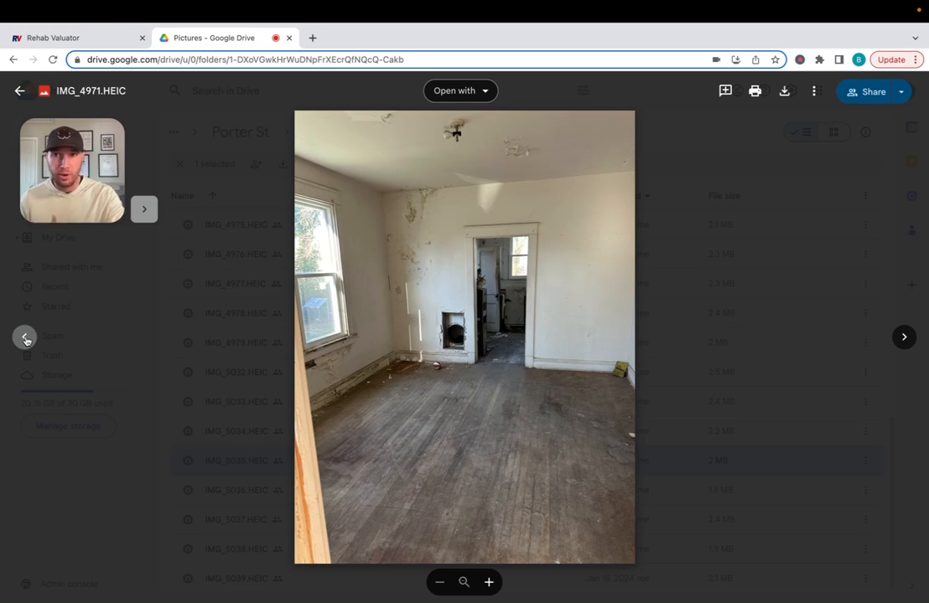
left_click(26, 338)
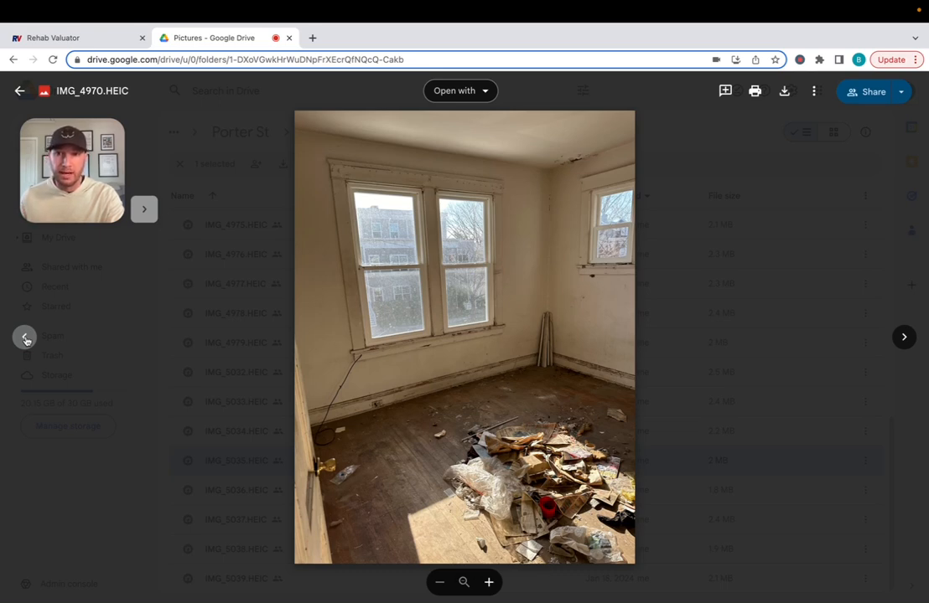
left_click(25, 339)
left_click(25, 339)
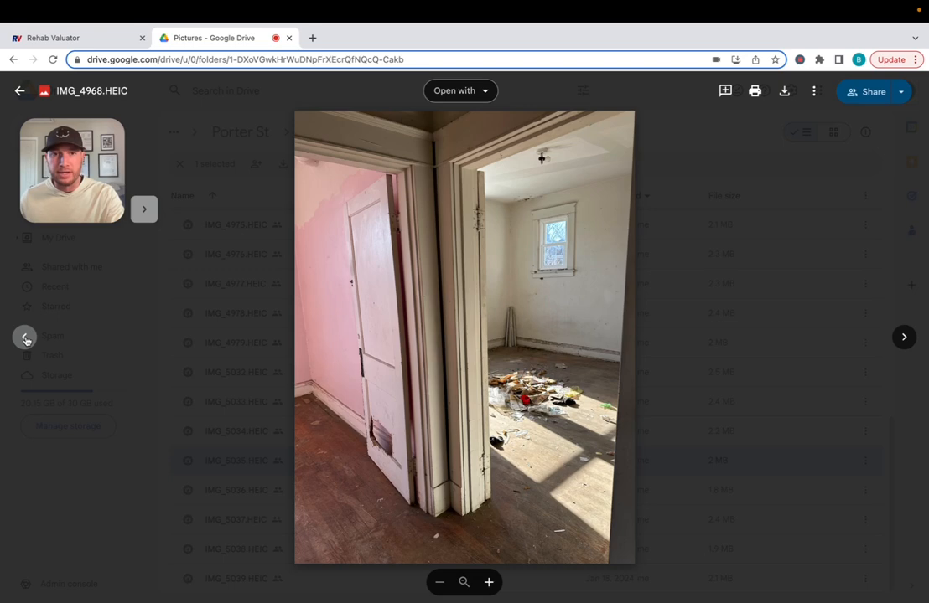
left_click(25, 339)
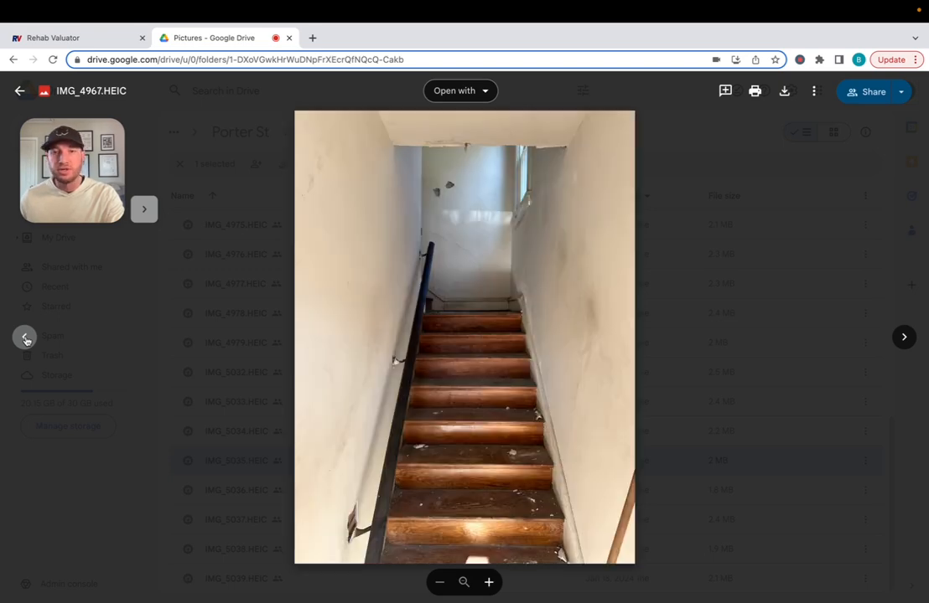
Examine the photos of the house's rear exterior, backyard and unfinished back rooms, from IMG_4966.HEIC back to IMG_4963.HEIC
left_click(25, 339)
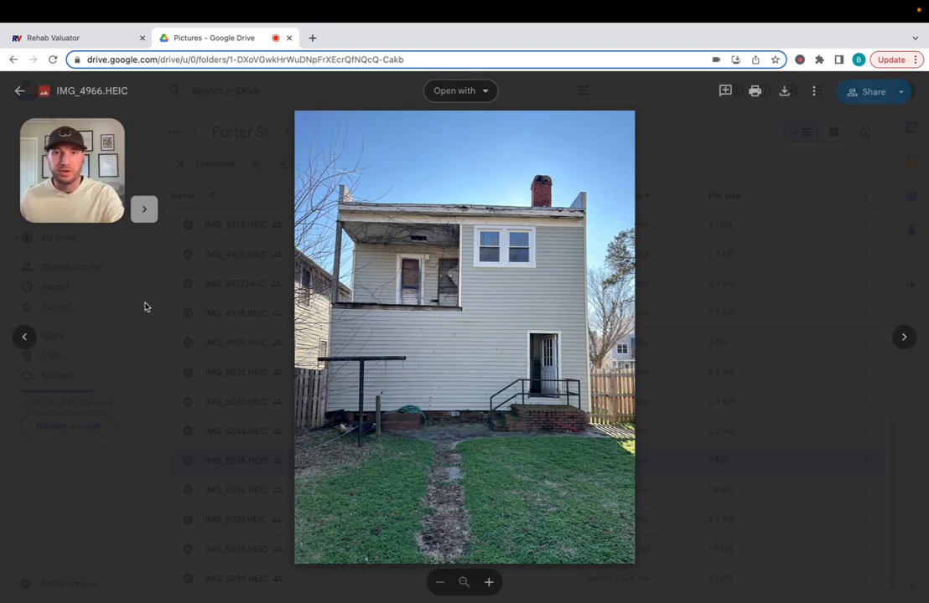
left_click(26, 338)
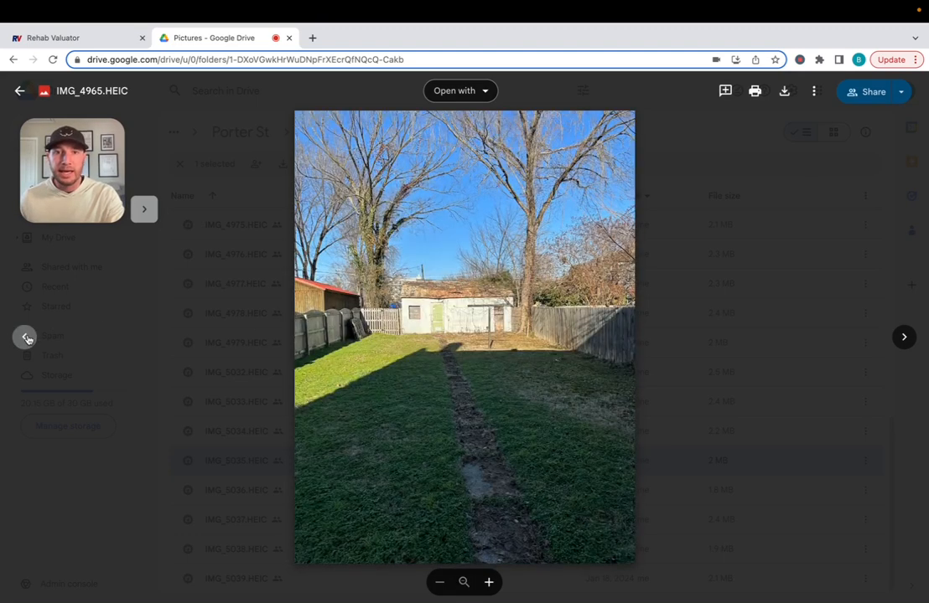
left_click(26, 338)
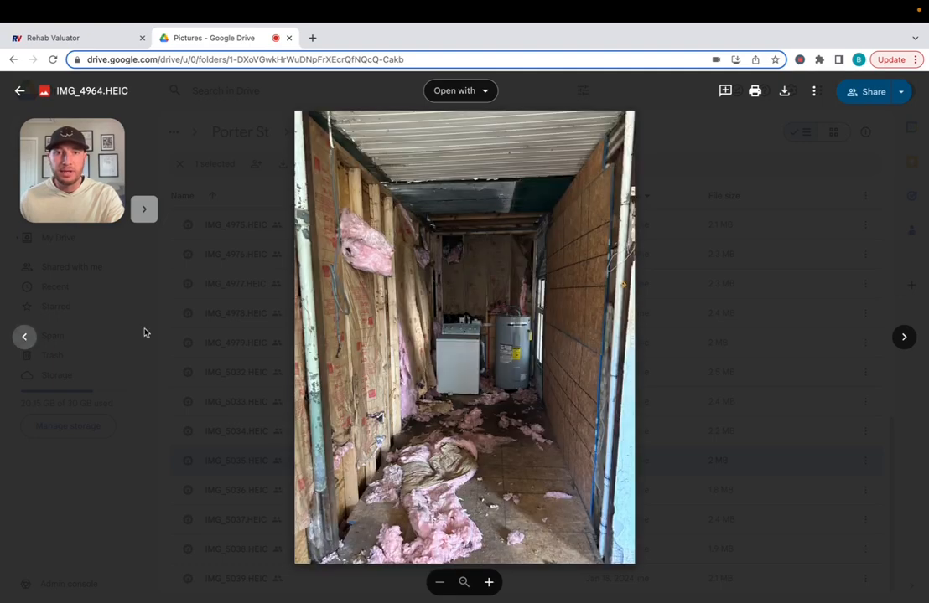
left_click(903, 337)
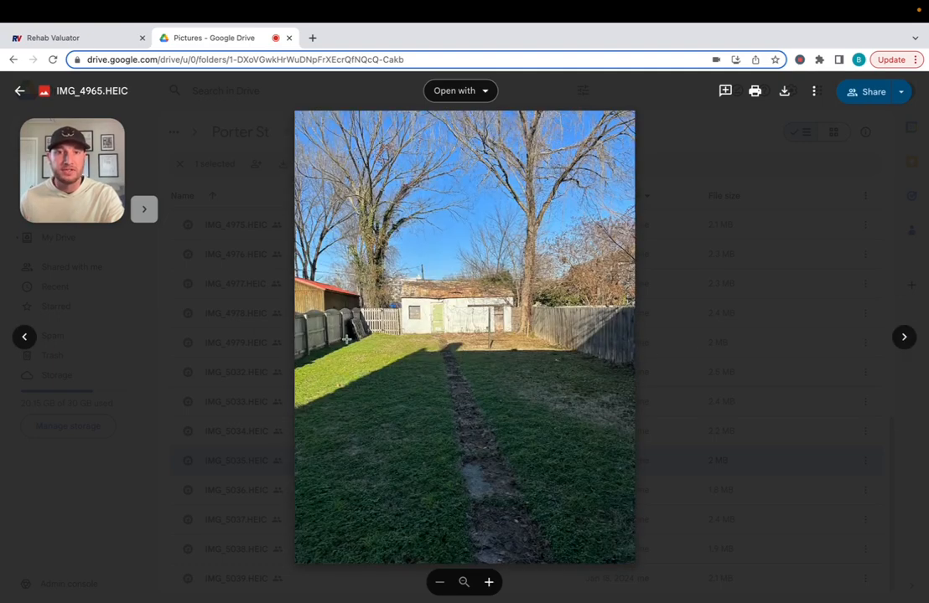
left_click(25, 340)
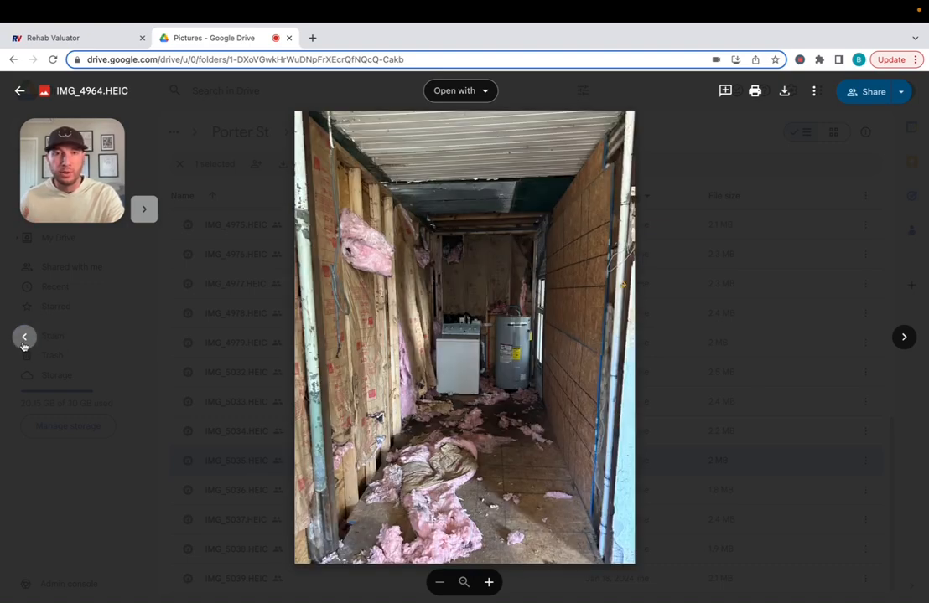
left_click(24, 342)
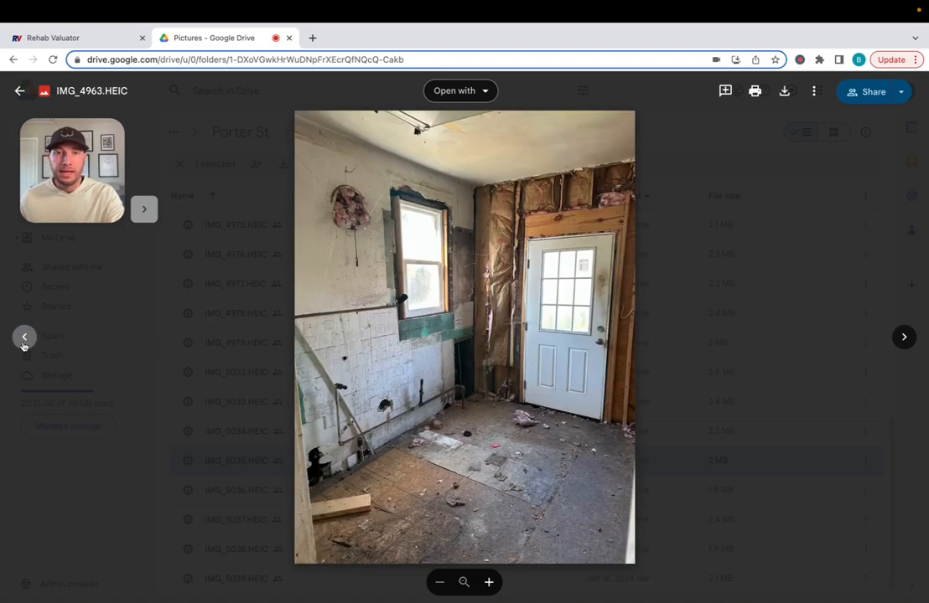
left_click(23, 344)
left_click(904, 339)
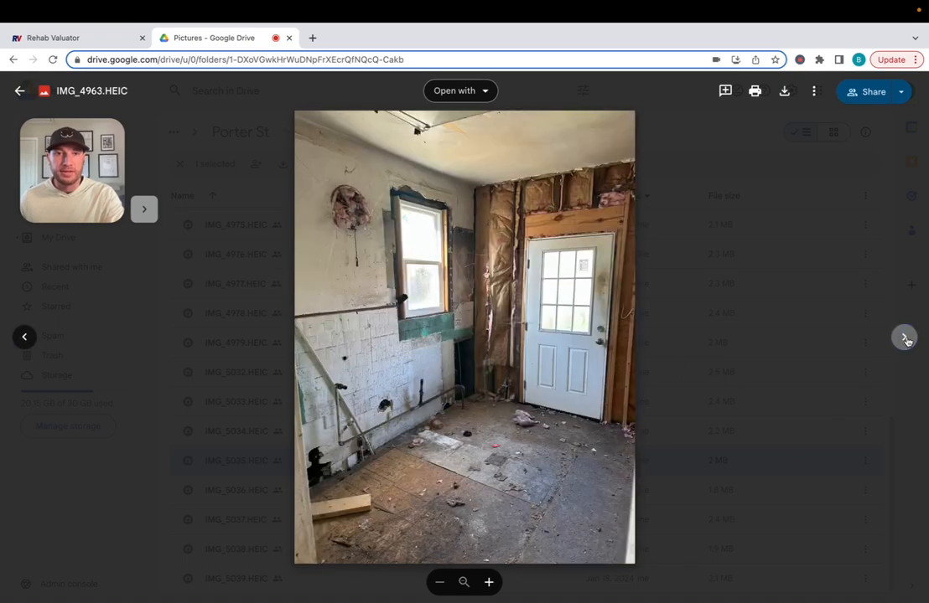
Review the property photos again in forward order, from IMG_4963.HEIC up to IMG_4971.HEIC
left_click(904, 339)
left_click(905, 339)
left_click(904, 339)
left_click(904, 338)
left_click(905, 339)
left_click(904, 339)
left_click(904, 339)
left_click(904, 338)
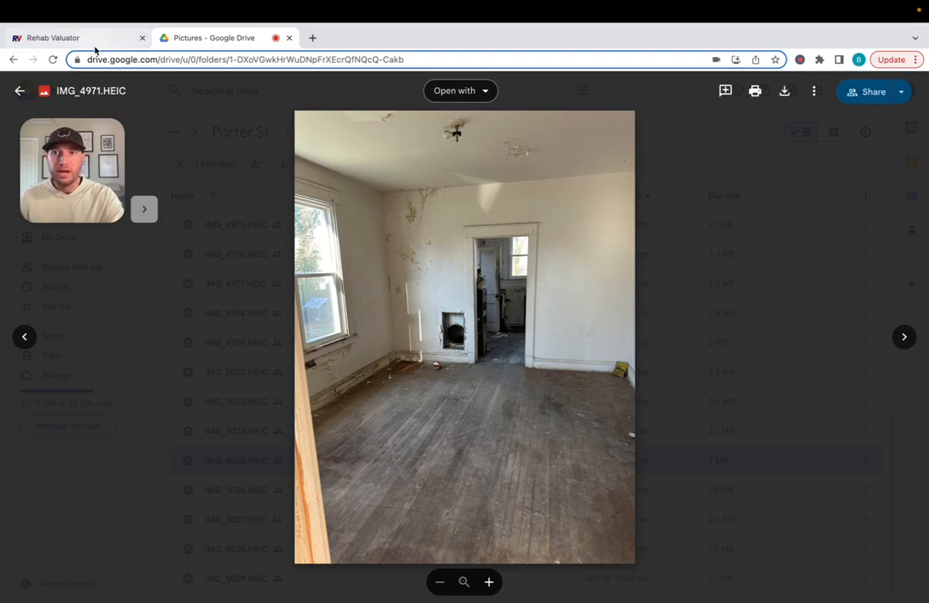
Switch to Rehab Valuator and reset the rehab budget to a blank one in Detailed Input mode
left_click(68, 38)
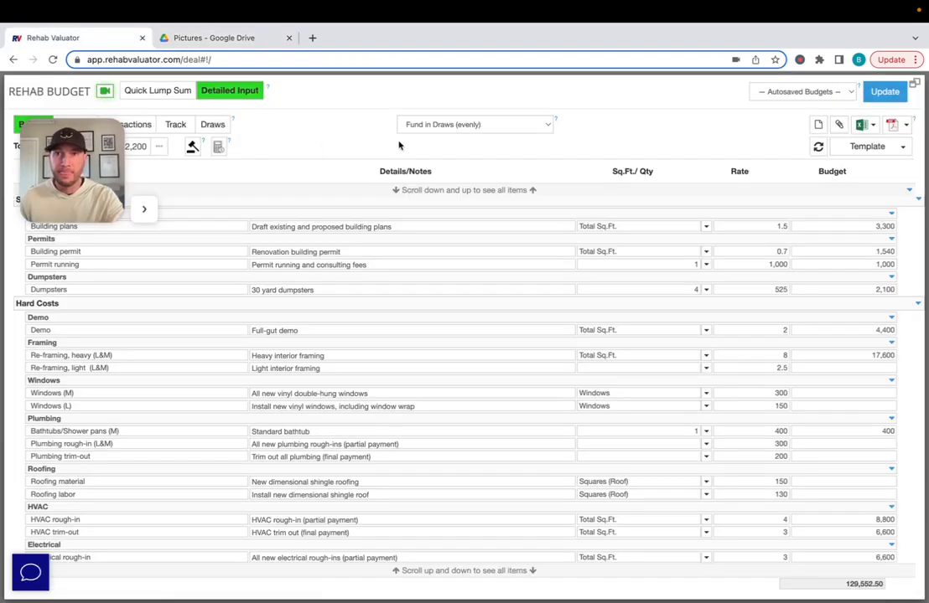
left_click(817, 147)
left_click(609, 207)
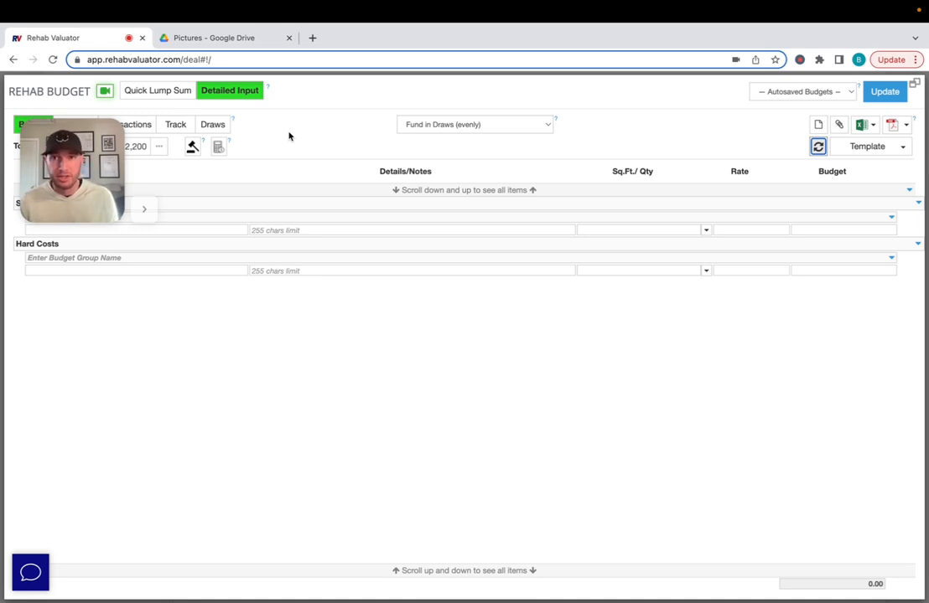
left_click(173, 94)
left_click(210, 95)
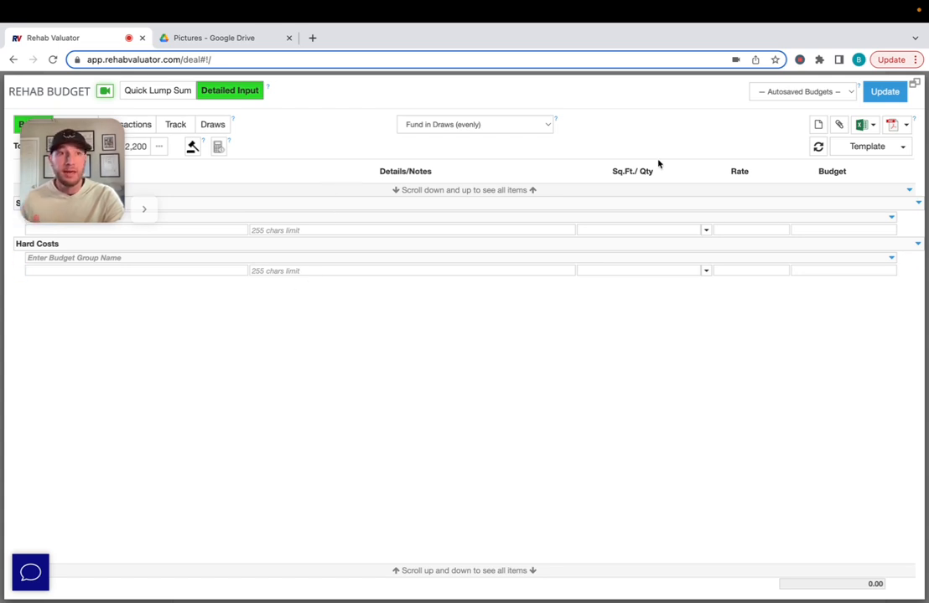
Load the public template Cosmetic Renovation (Jan 2024) into the blank rehab budget
left_click(851, 149)
left_click(852, 203)
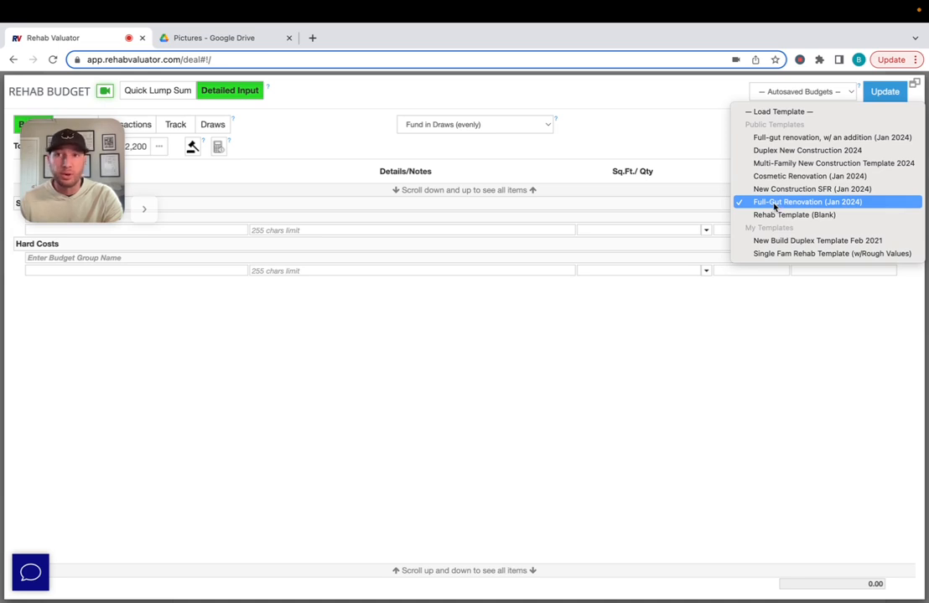
left_click(774, 206)
left_click(833, 202)
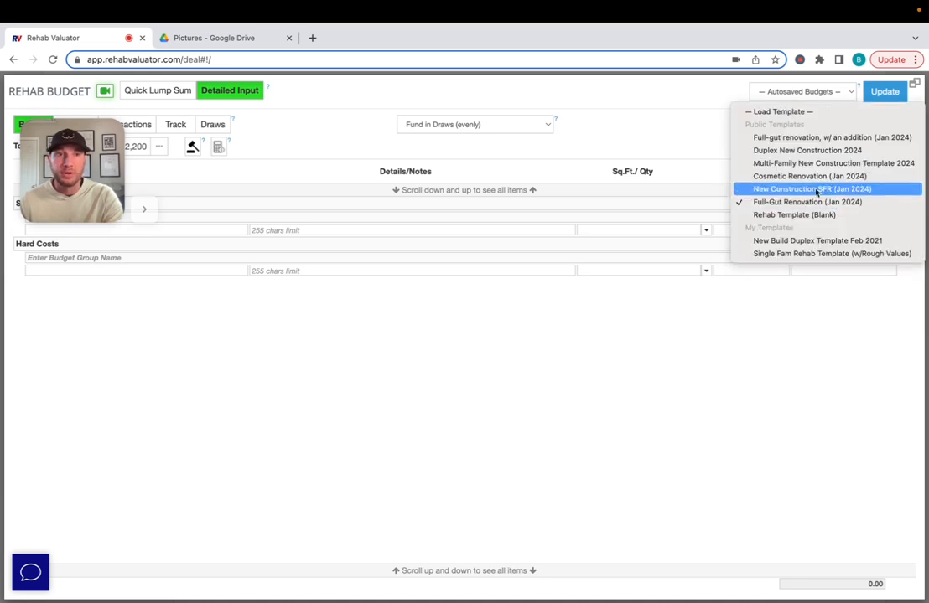
left_click(796, 177)
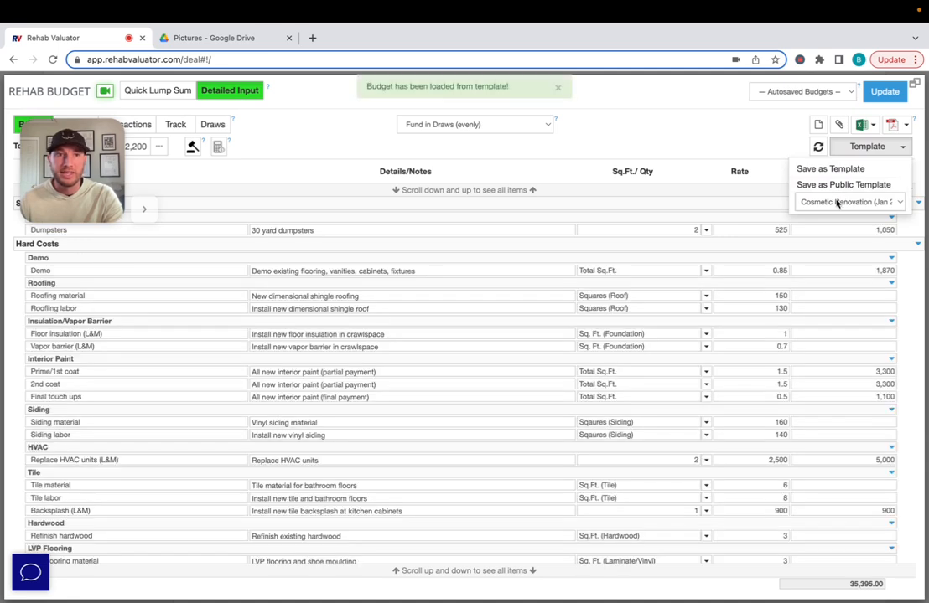
Load the Full-Gut Renovation (Jan 2024) template into the budget and review its soft-cost and hard-cost line items
left_click(836, 203)
left_click(801, 228)
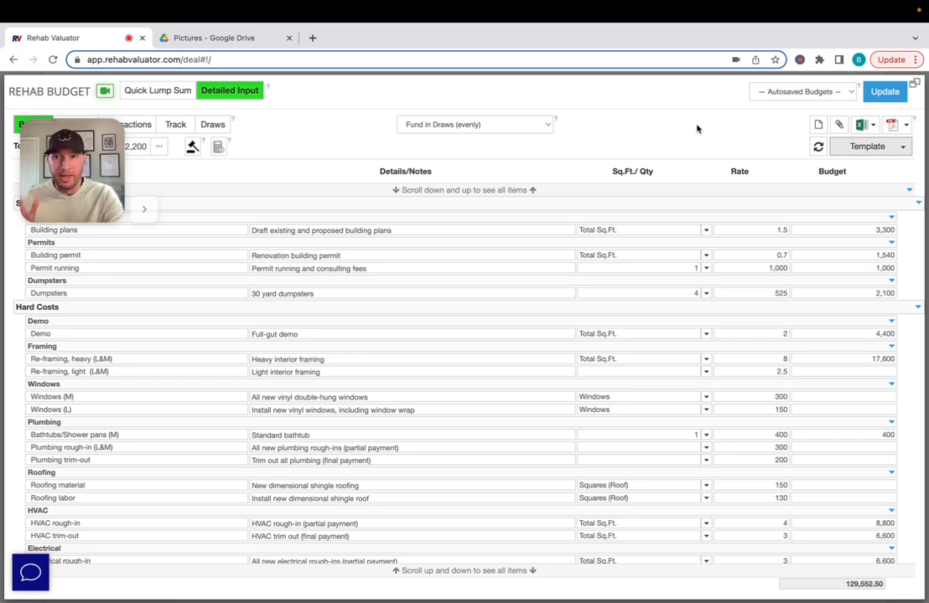
scroll(554, 267, "down", 3)
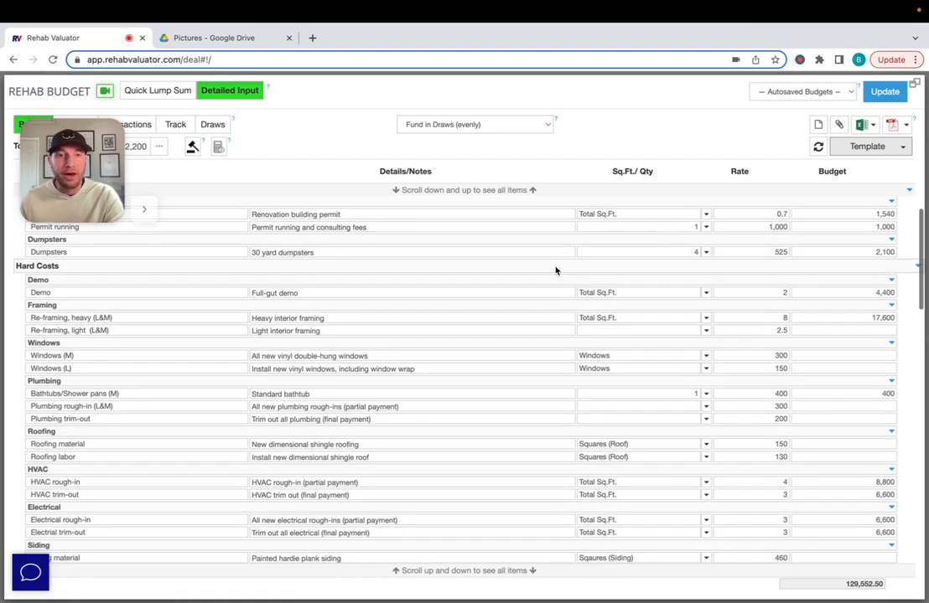
scroll(555, 267, "down", 3)
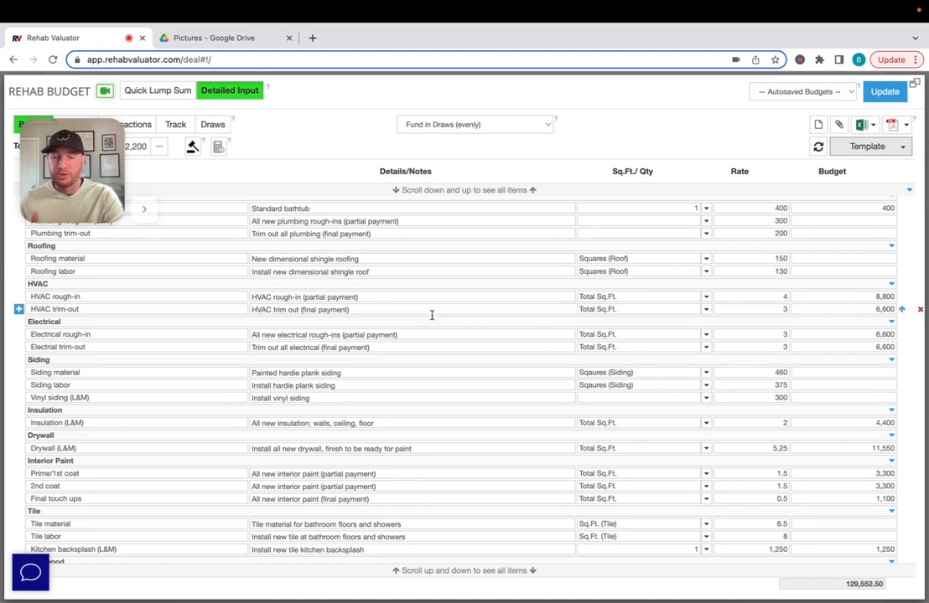
scroll(530, 356, "down", 1)
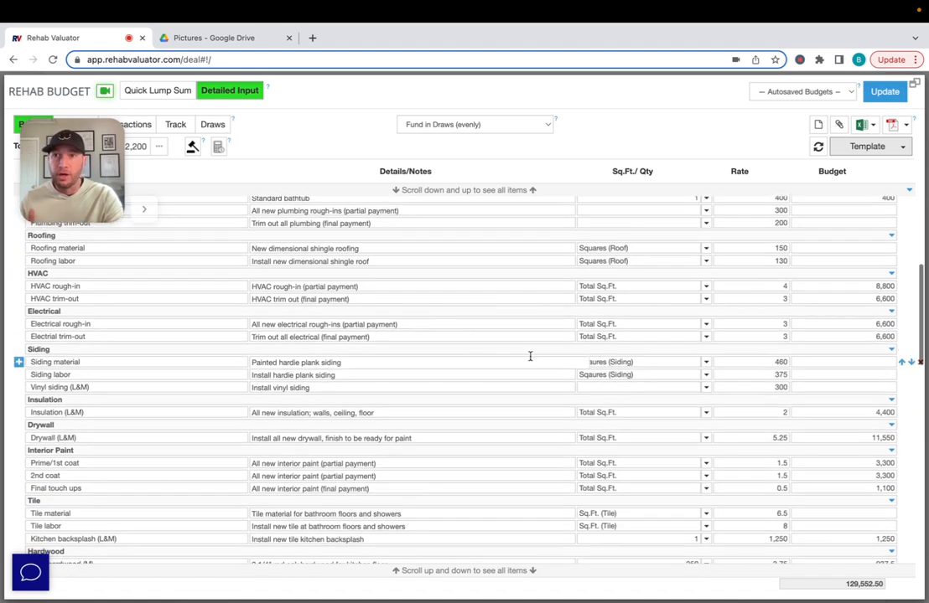
left_click_drag(341, 130, 115, 477)
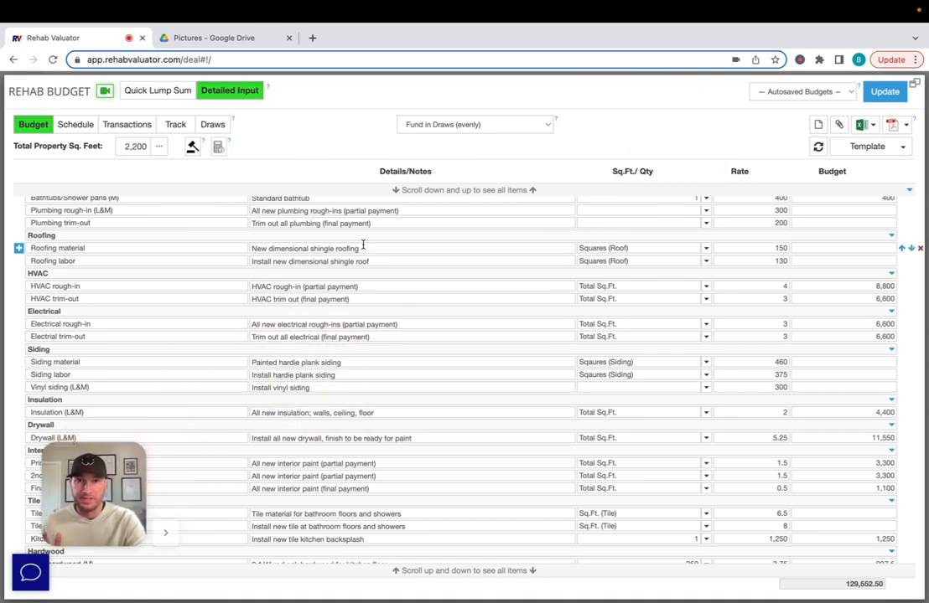
left_click(373, 325)
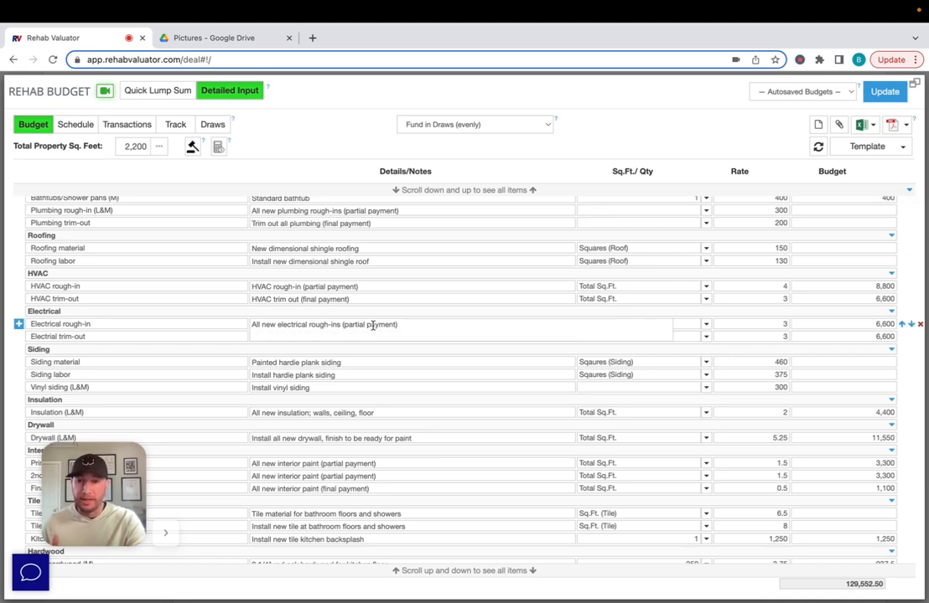
scroll(373, 325, "up", 6)
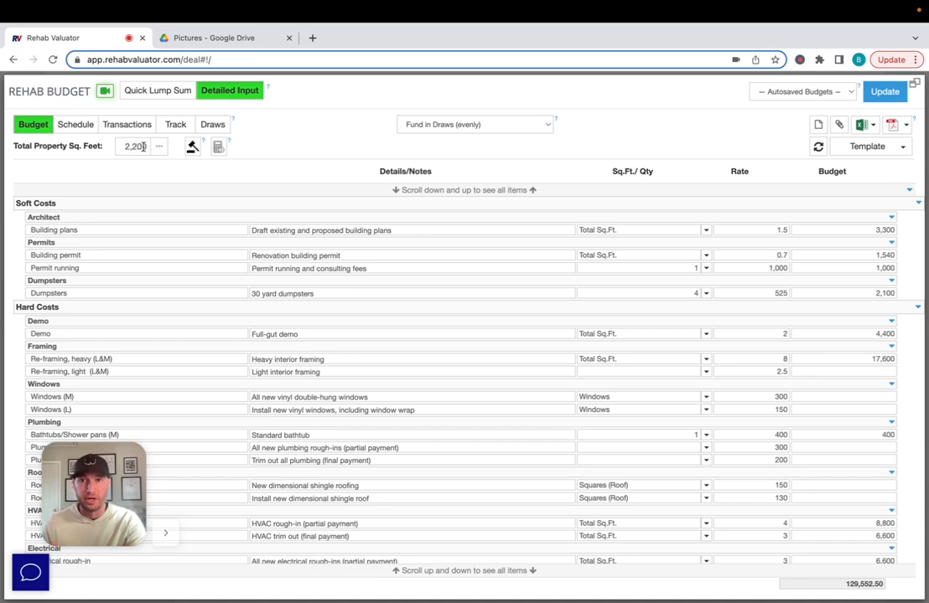
Set the Squares (Roof) quantity to 14 in the additional measurements beside the total property square footage
left_click(126, 146)
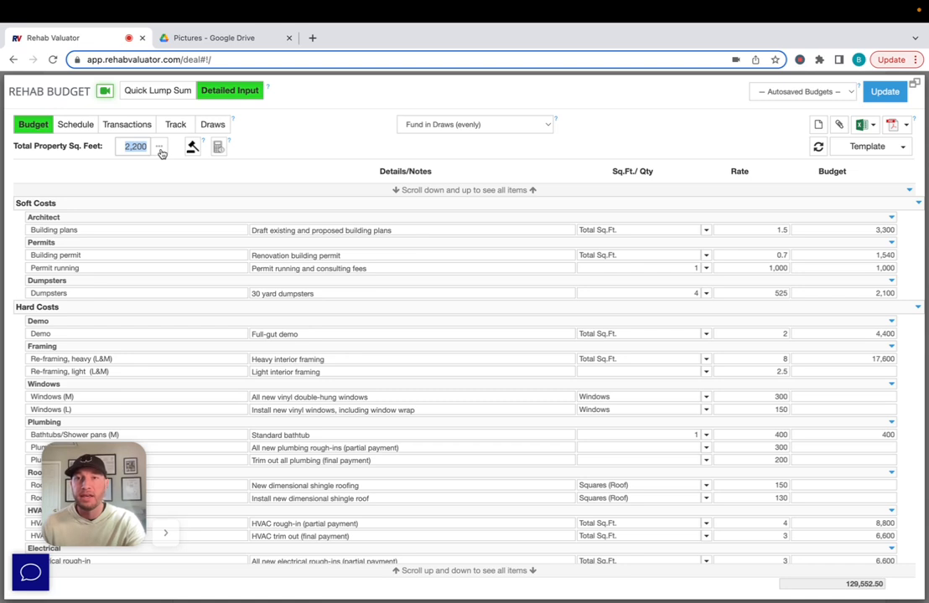
left_click(159, 148)
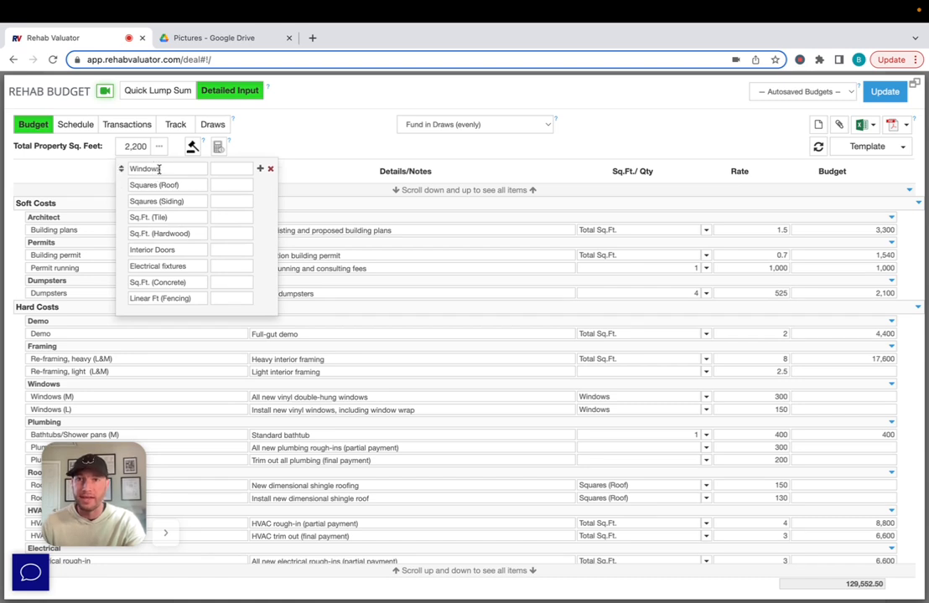
left_click(218, 185)
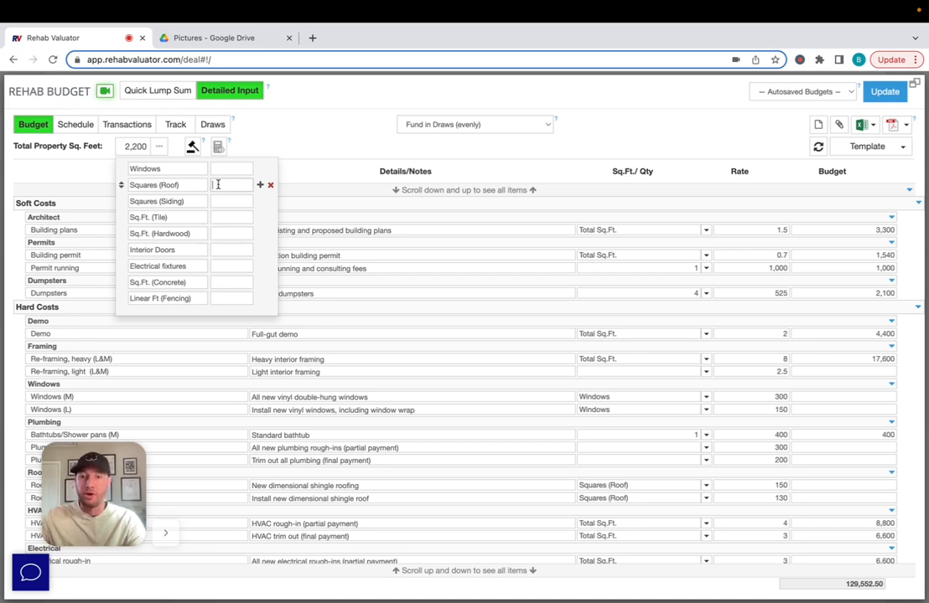
type("14")
Set the additional measurements for tile to 500 sq. ft. and for hardwood to 1,500 sq. ft
left_click(223, 218)
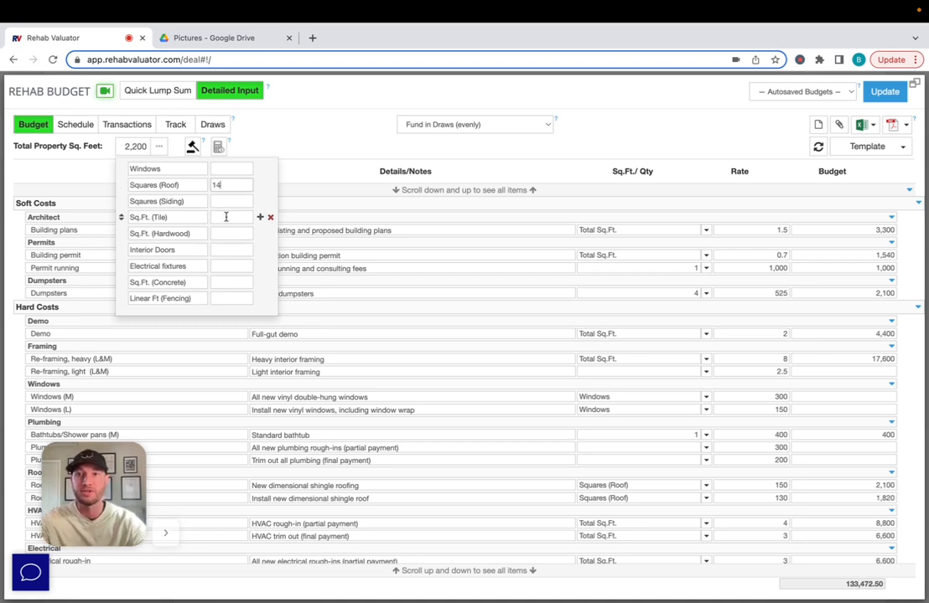
type("500")
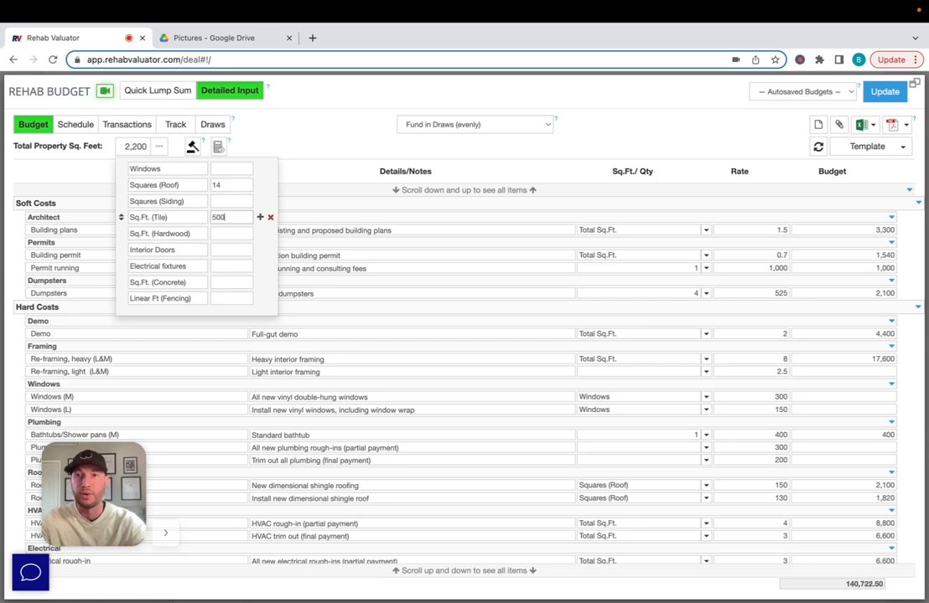
left_click(228, 235)
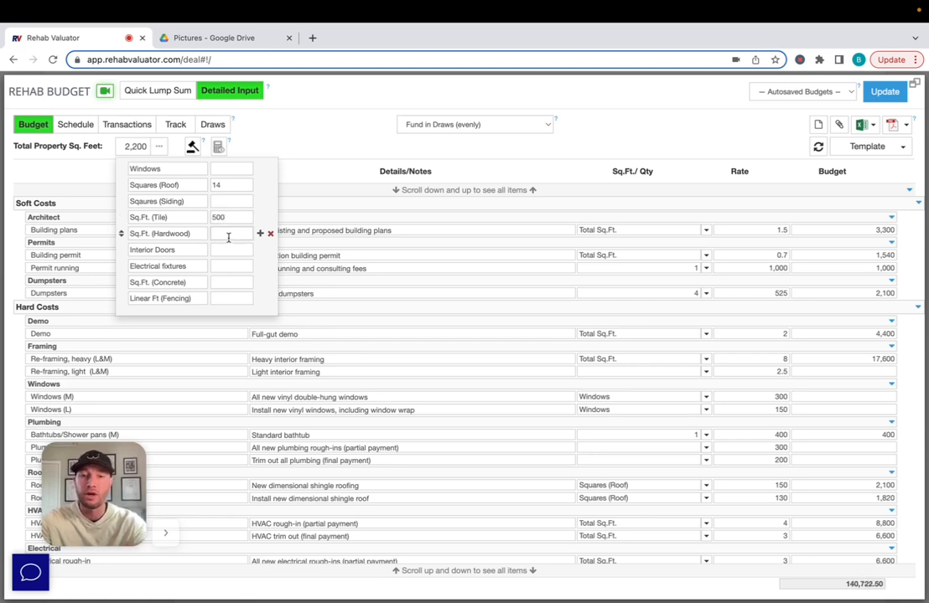
type("1500")
Set the interior doors quantity to 20 and the electrical fixtures quantity to 25, and close the additional measurements
left_click(223, 250)
left_click(223, 251)
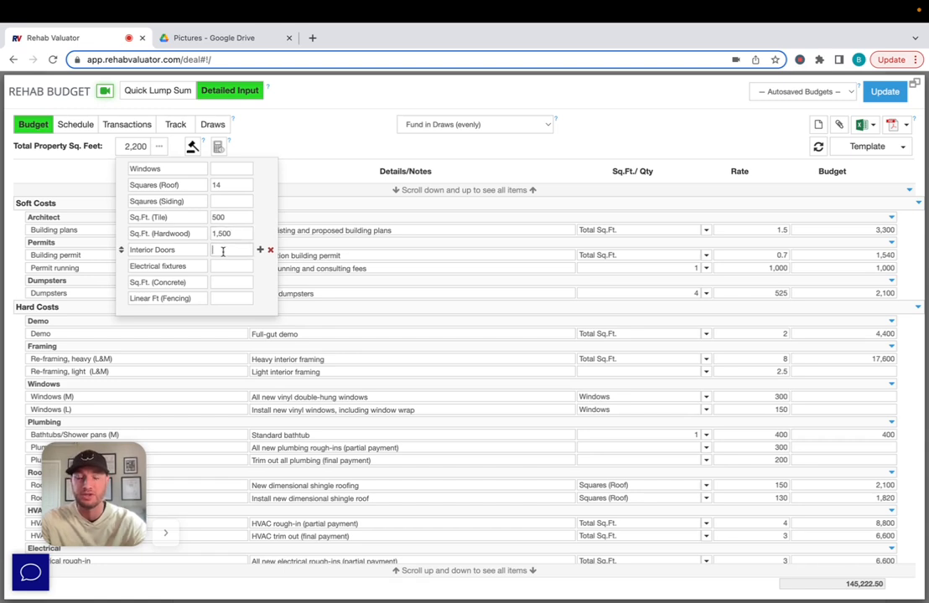
type("20")
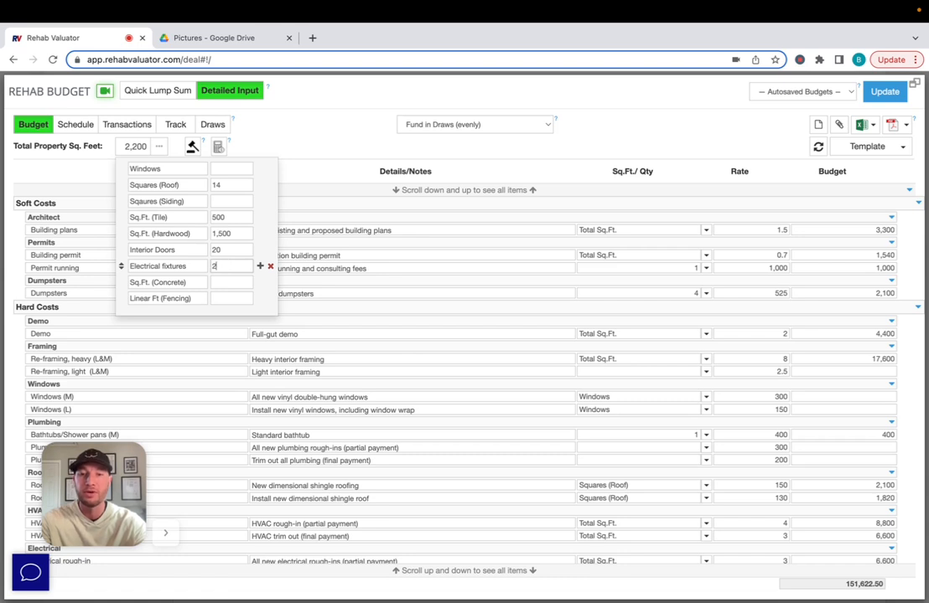
type("25")
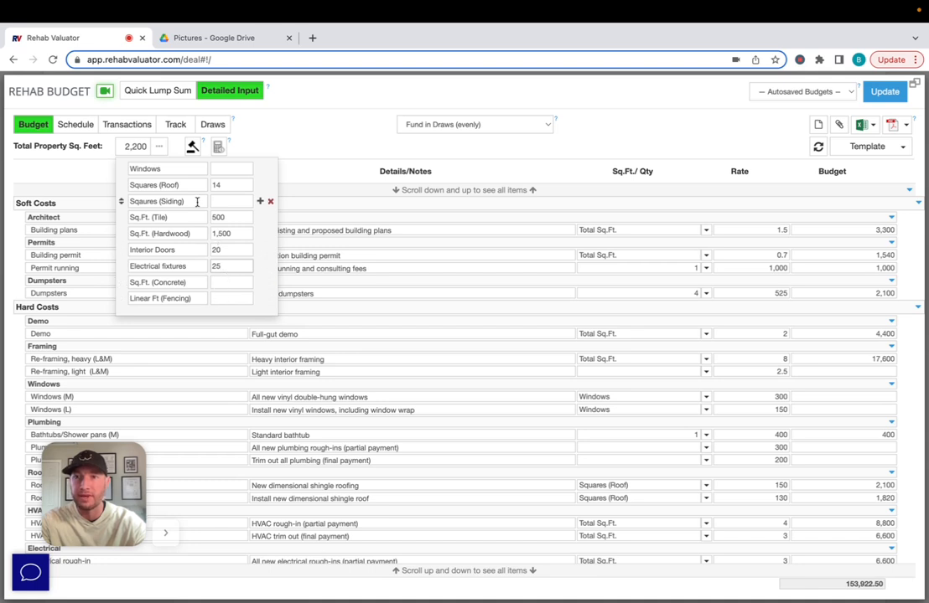
left_click(304, 153)
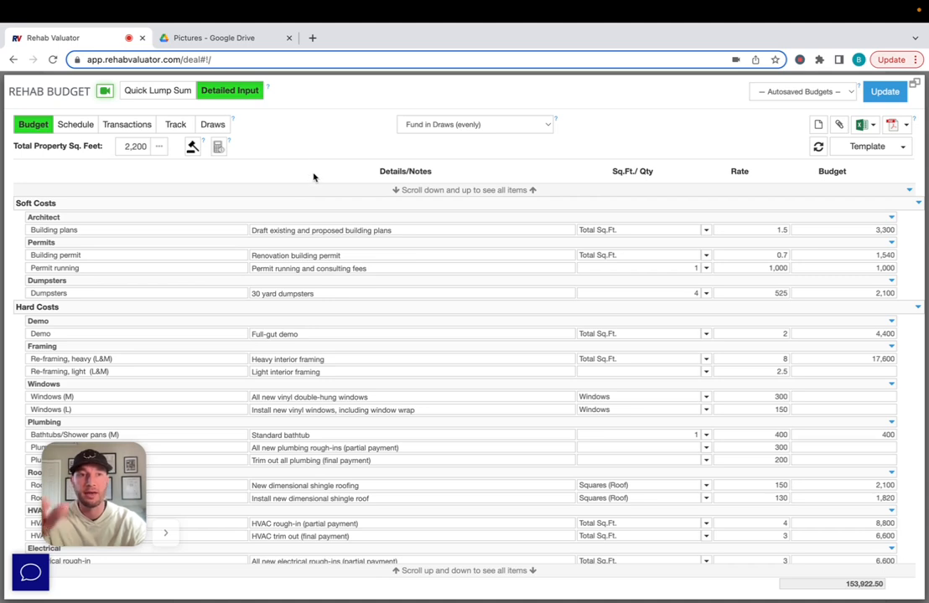
Examine the soft-cost line items, especially the description and rate of the building plans
scroll(317, 214, "down", 3)
scroll(317, 218, "up", 3)
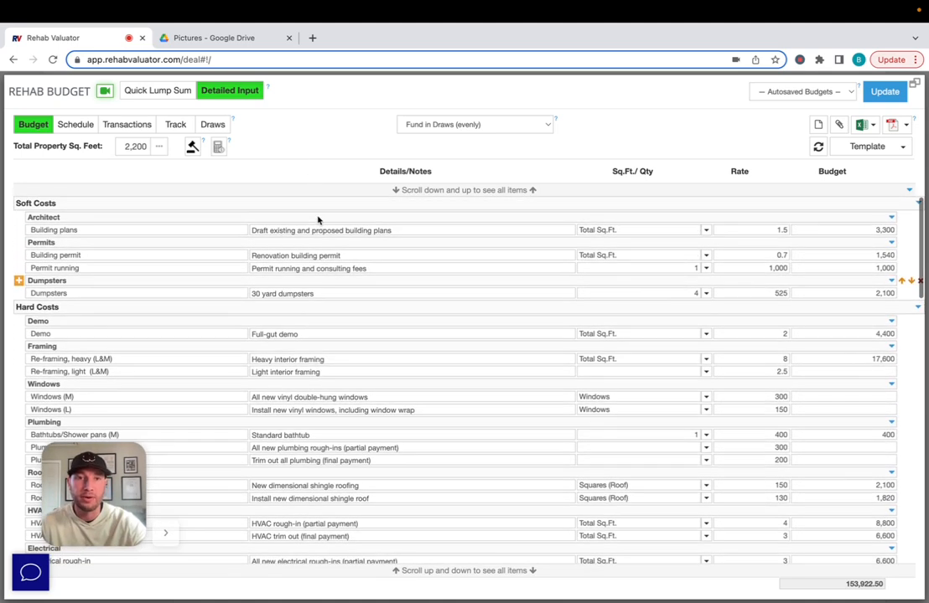
scroll(317, 214, "down", 1)
scroll(318, 213, "up", 1)
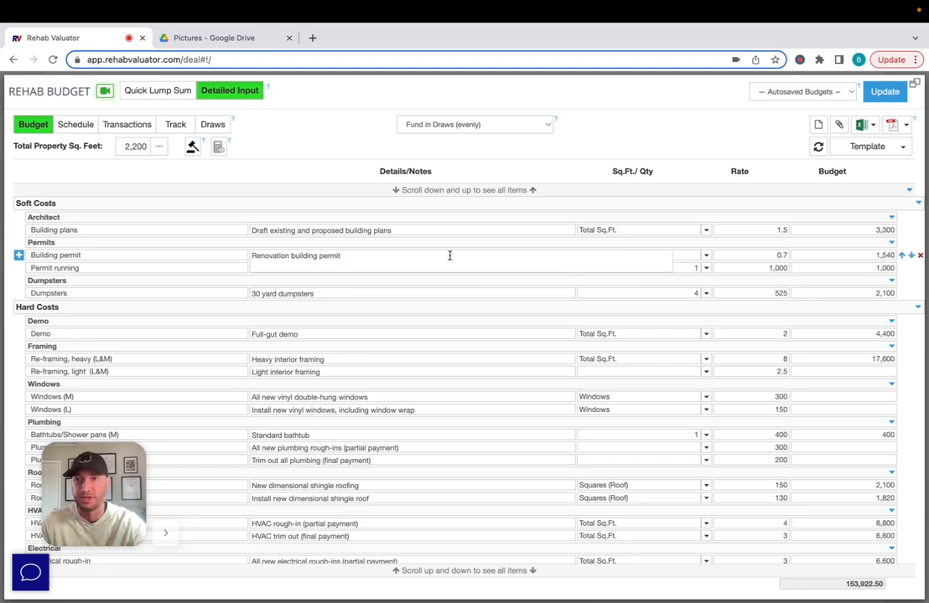
left_click(295, 229)
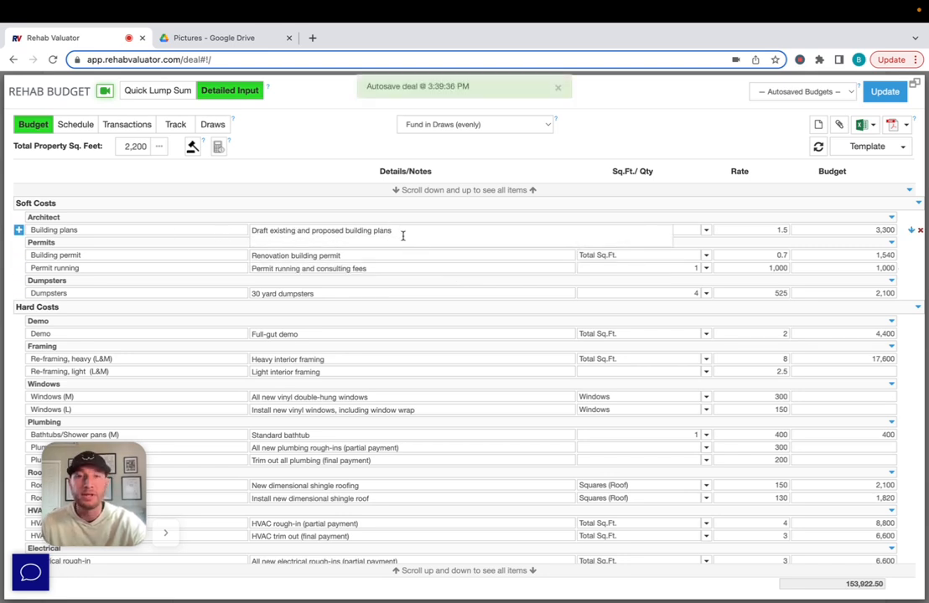
left_click(573, 195)
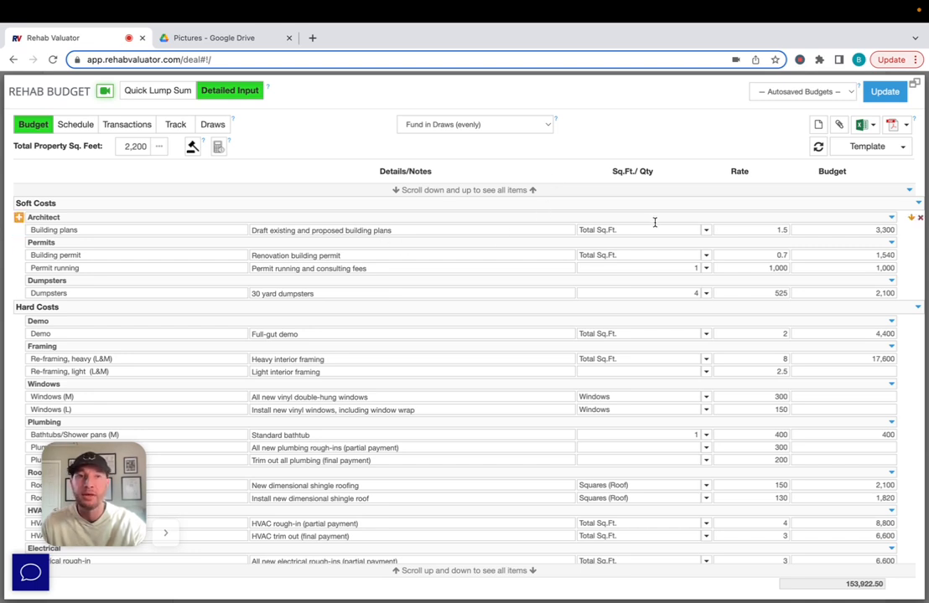
left_click(786, 231)
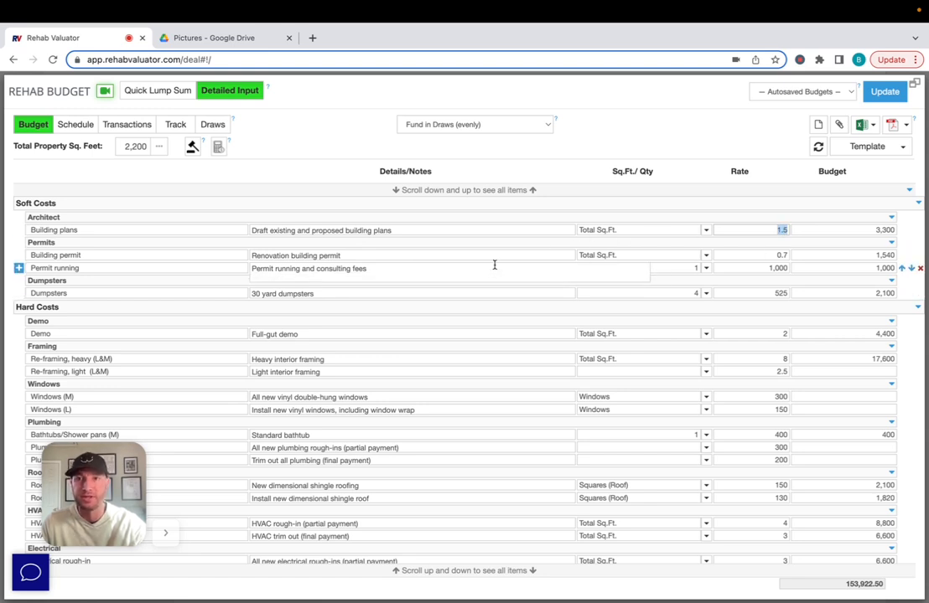
Set the quantity of 30 yard dumpsters in the soft costs to 5
scroll(494, 265, "down", 1)
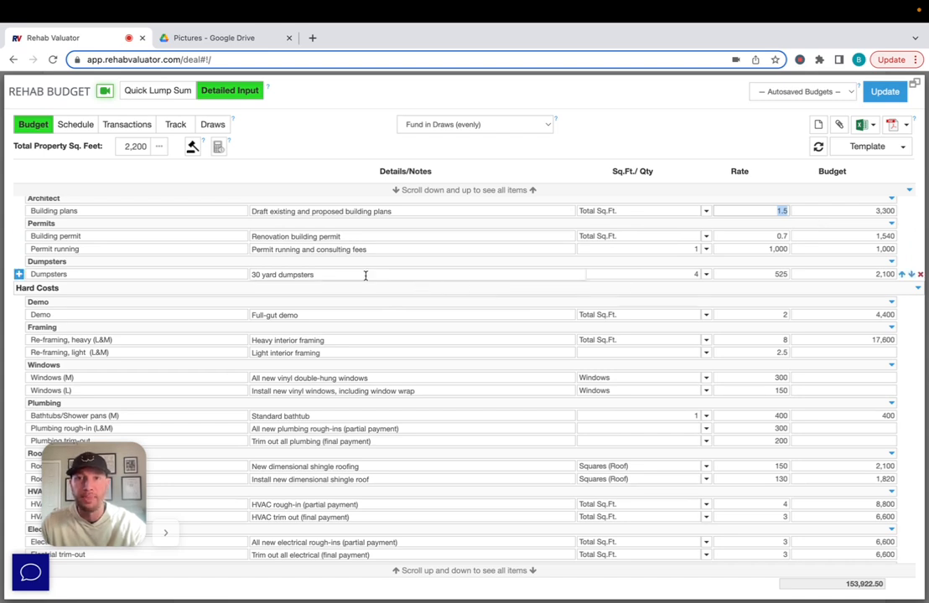
left_click(696, 274)
key("BackSpace")
type("5")
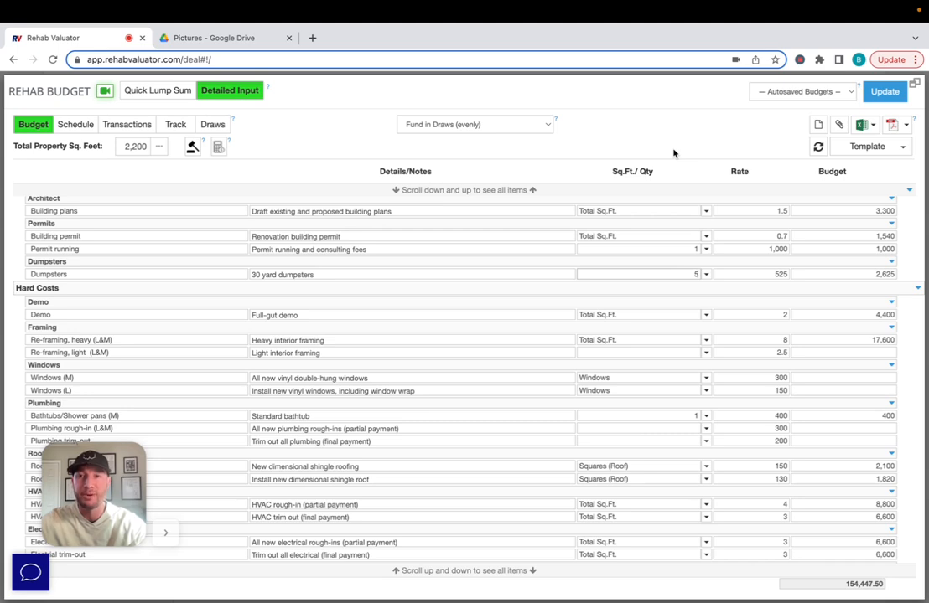
Rename the heavy re-framing line item to "Framing material" and set its details to "Material to frame to new floor plan"
scroll(601, 258, "down", 2)
scroll(600, 258, "up", 3)
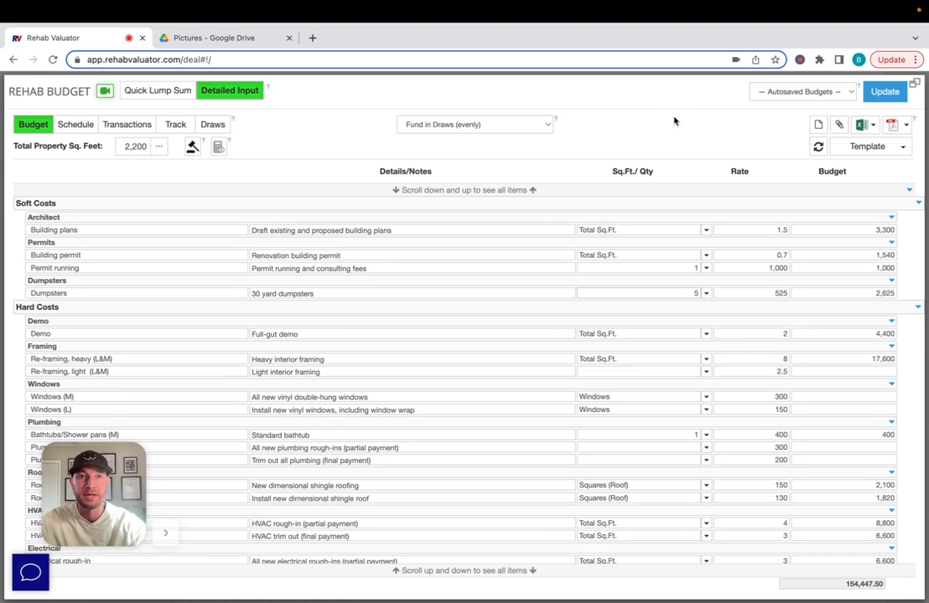
scroll(553, 308, "down", 3)
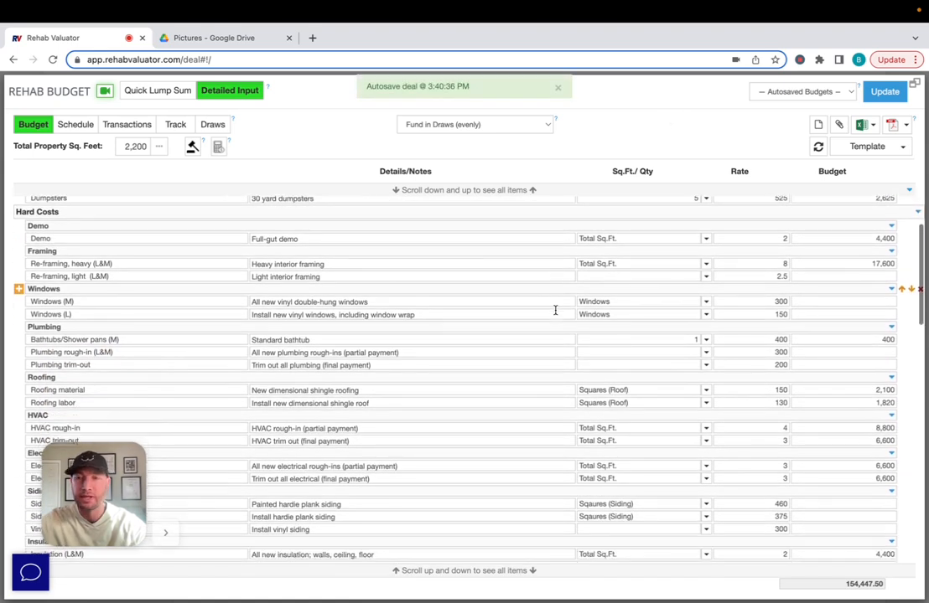
scroll(555, 309, "down", 1)
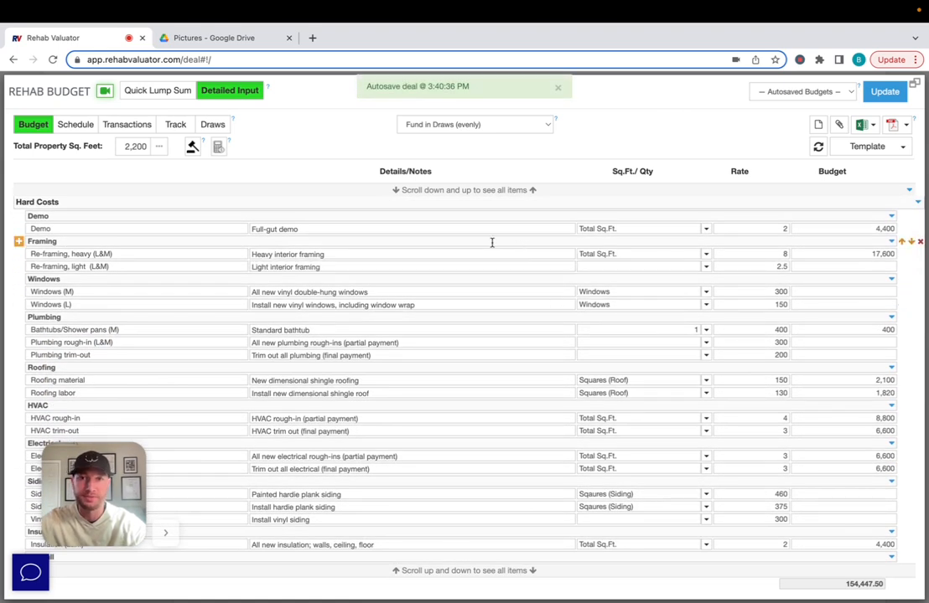
scroll(491, 241, "up", 2)
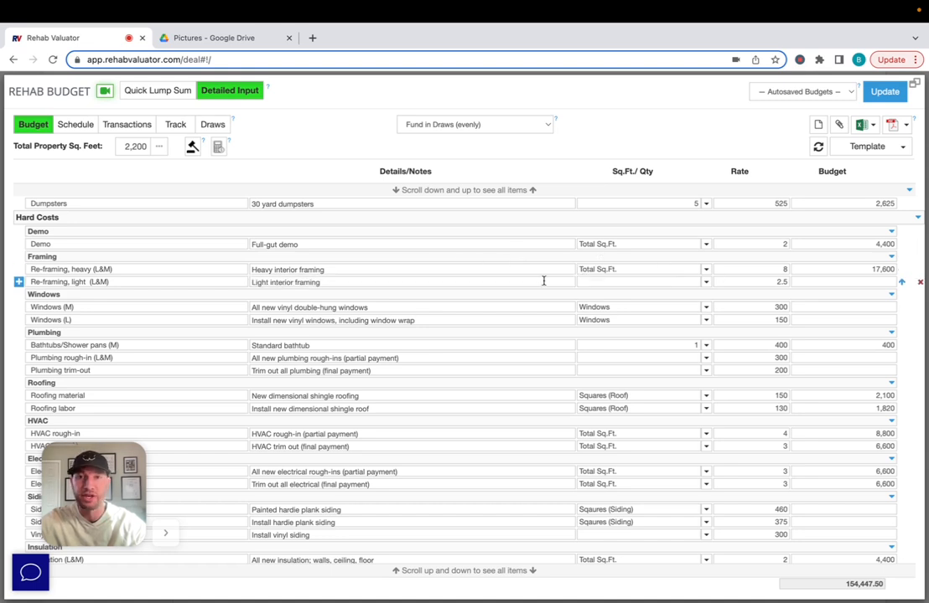
scroll(510, 282, "down", 1)
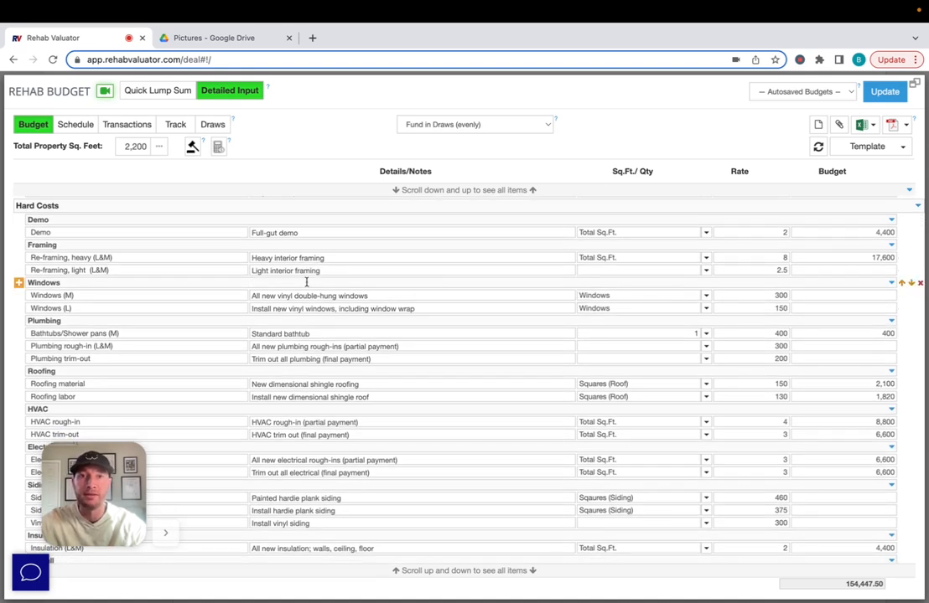
left_click_drag(118, 257, 26, 257)
type("F")
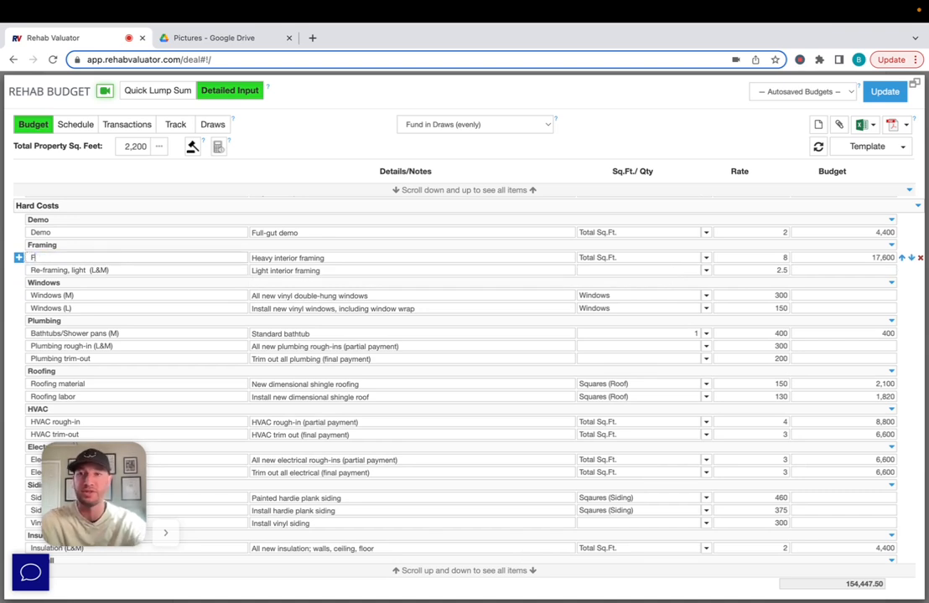
type("raming mater")
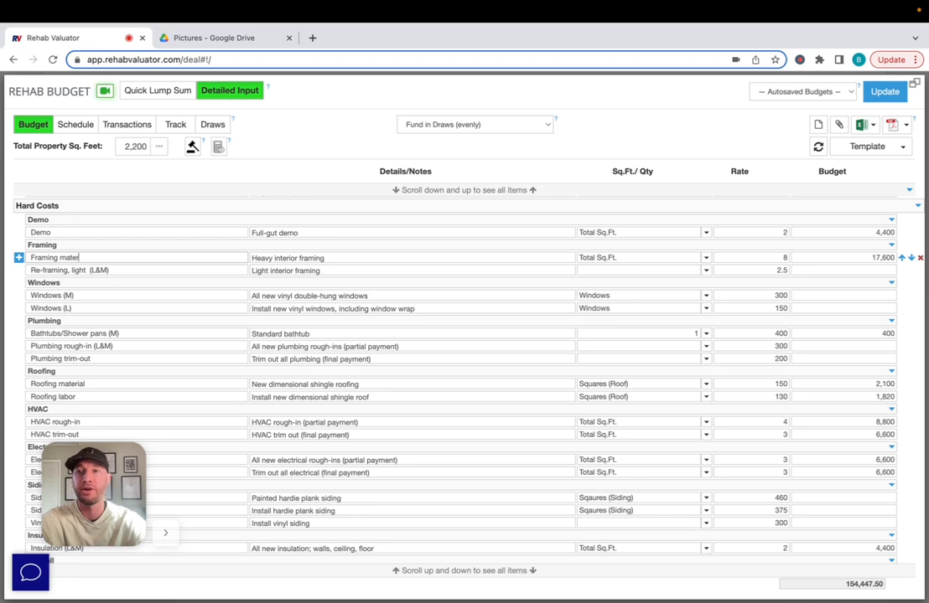
type("ial")
left_click(352, 259)
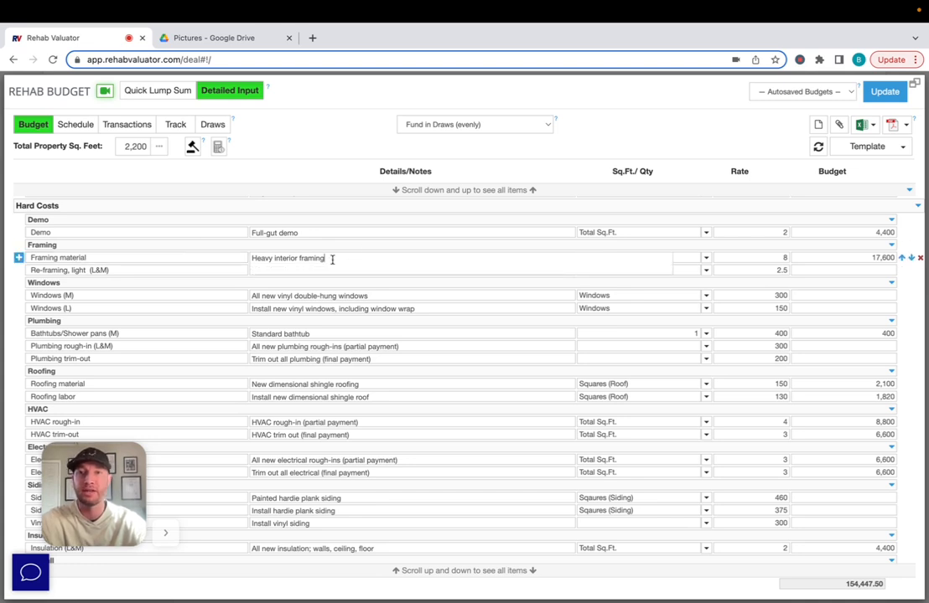
left_click_drag(331, 259, 246, 250)
type("Material to frame to new floor plan")
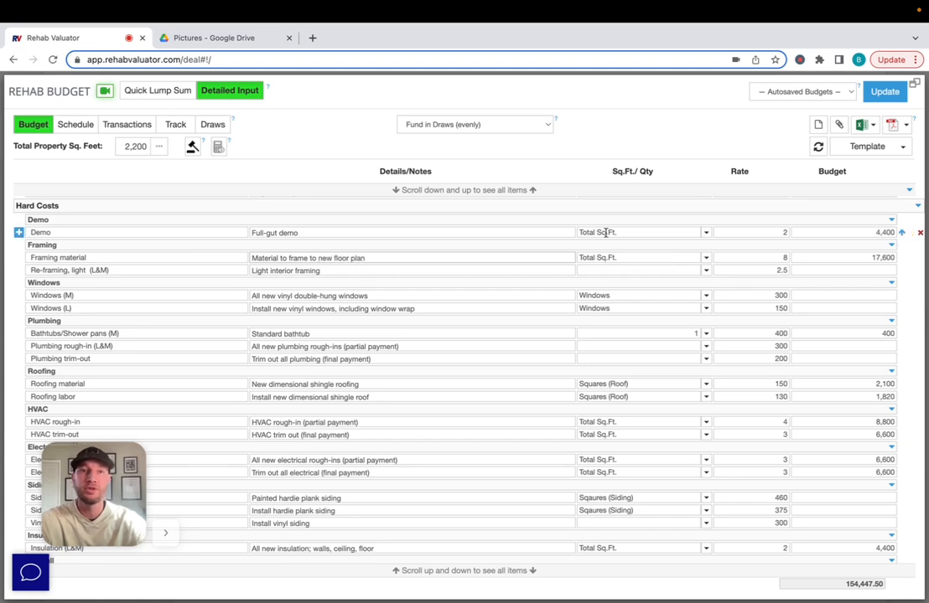
Switch the framing material quantity to a custom value of 1 and set its rate to 1,500
left_click(708, 260)
scroll(654, 337, "down", 1)
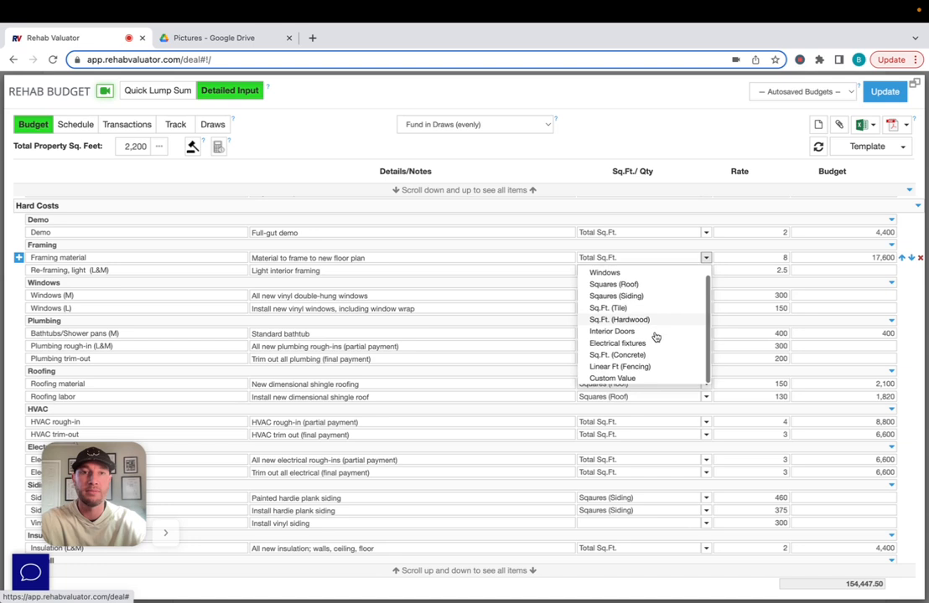
left_click(647, 377)
type("1")
left_click(785, 259)
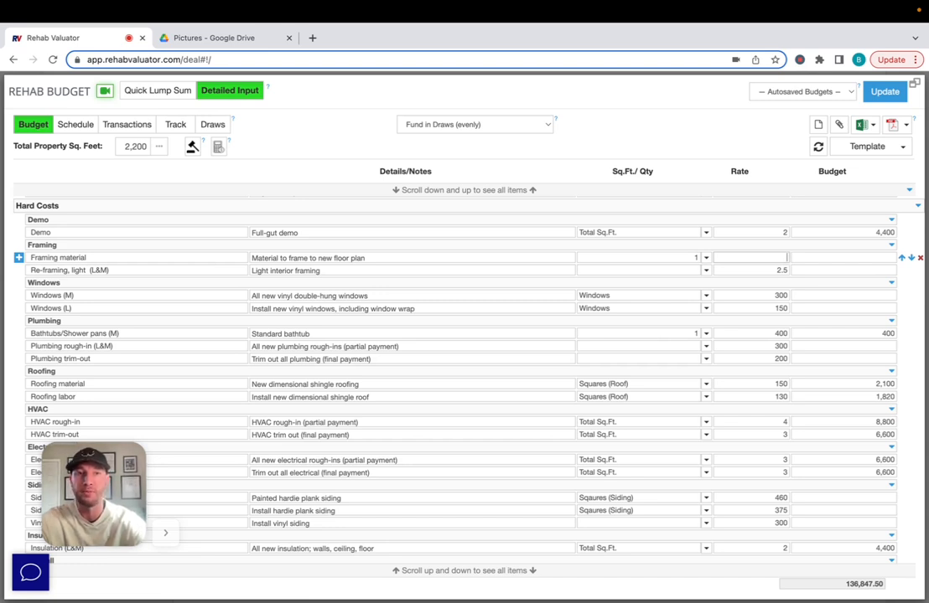
type("1500")
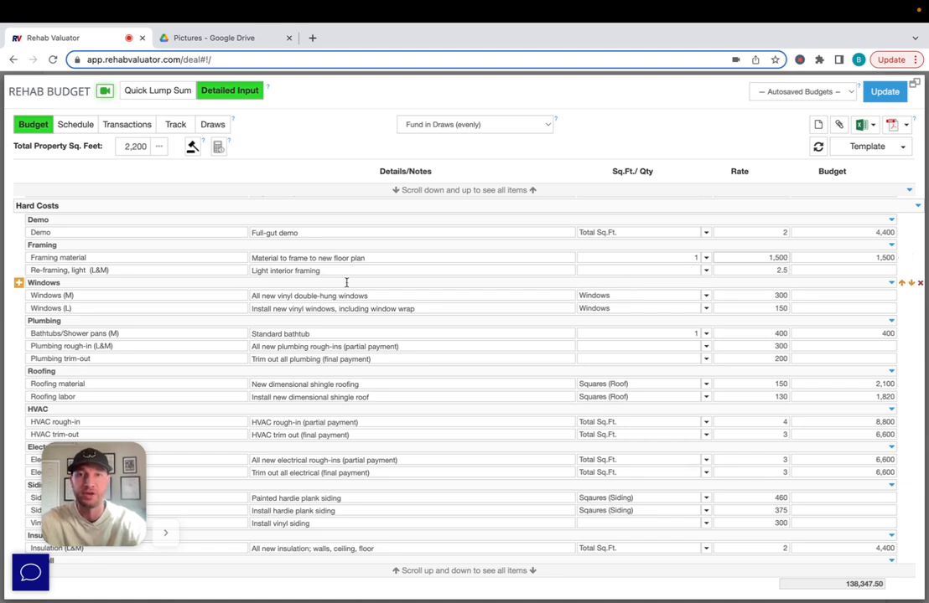
Rename the light re-framing line item to "Framing labor" and set its details to "Frame interior to new floor plan"
left_click(144, 272)
key("ctrl+a")
type("Framing labor")
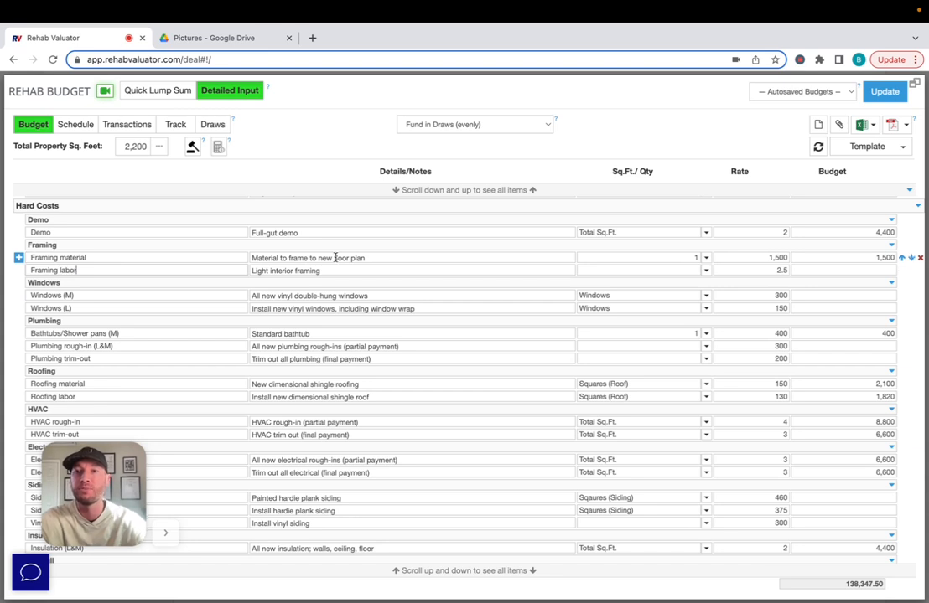
left_click(345, 274)
key("ctrl+a")
type("Labo")
key("BackSpace")
key("BackSpace")
key("BackSpace")
key("BackSpace")
type("Frame inte")
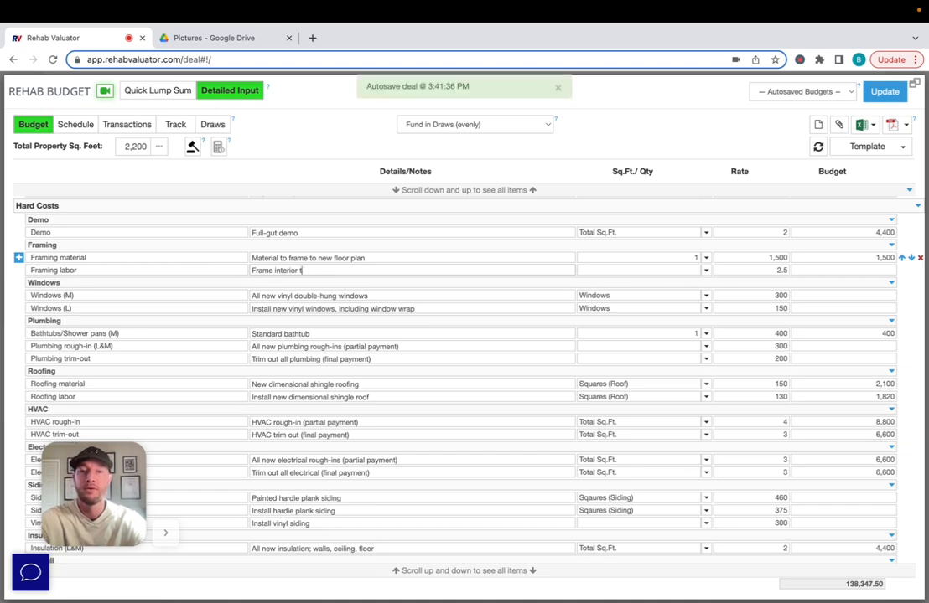
type("rior to new floor plan")
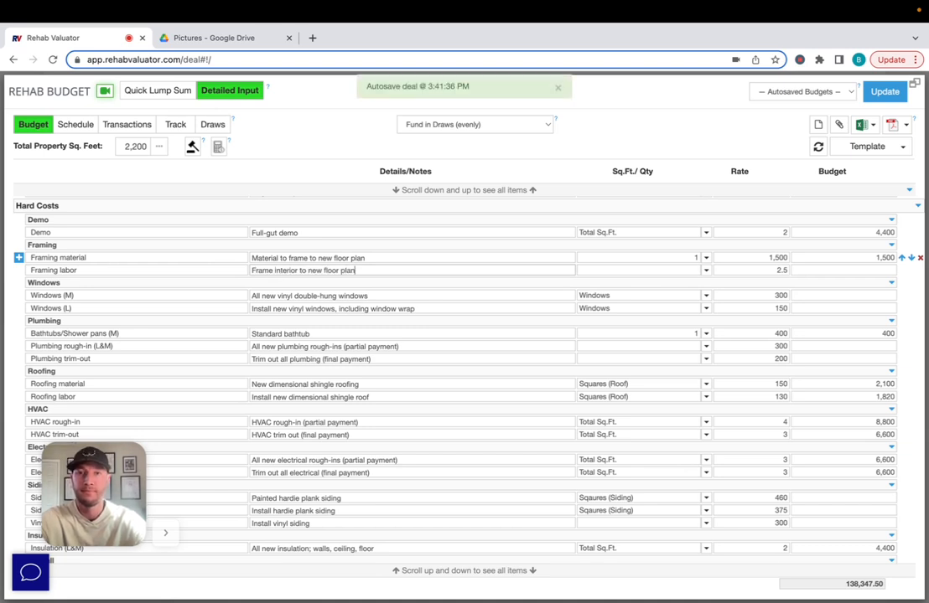
Set the framing labor quantity to 1 and its rate to 1,500
left_click(642, 270)
type("1")
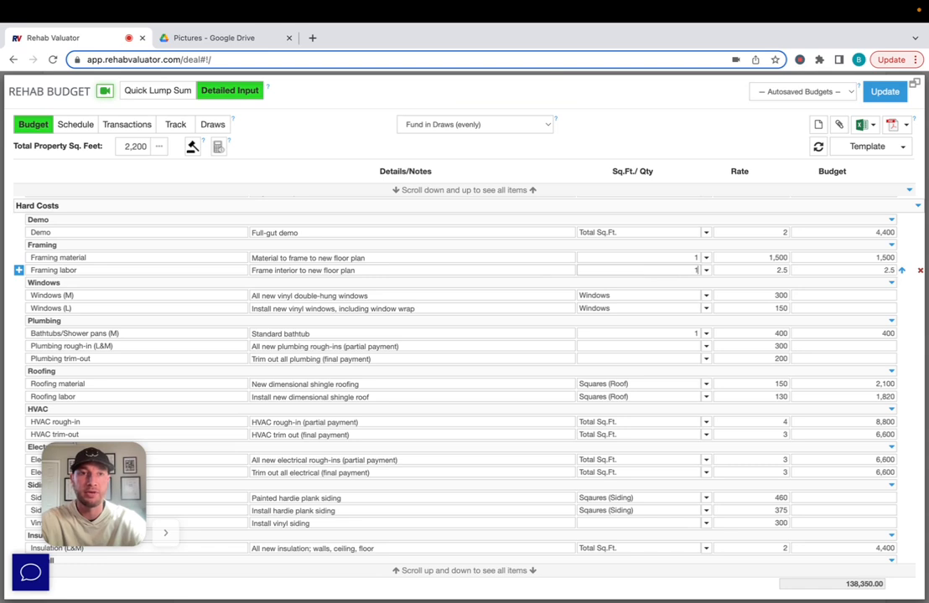
left_click(778, 270)
type("14")
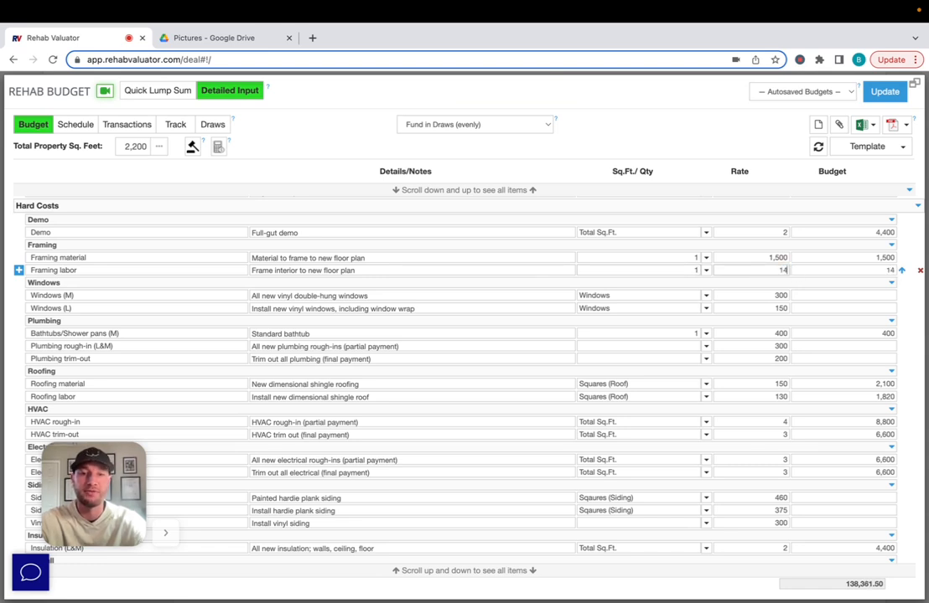
key("BackSpace")
type("500")
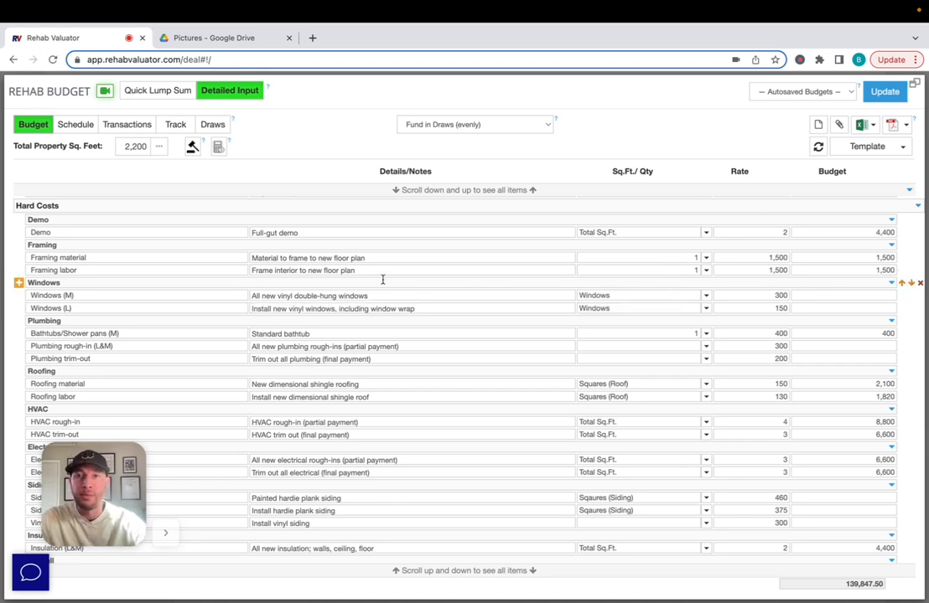
Delete the Windows budget group from the hard costs
left_click(919, 283)
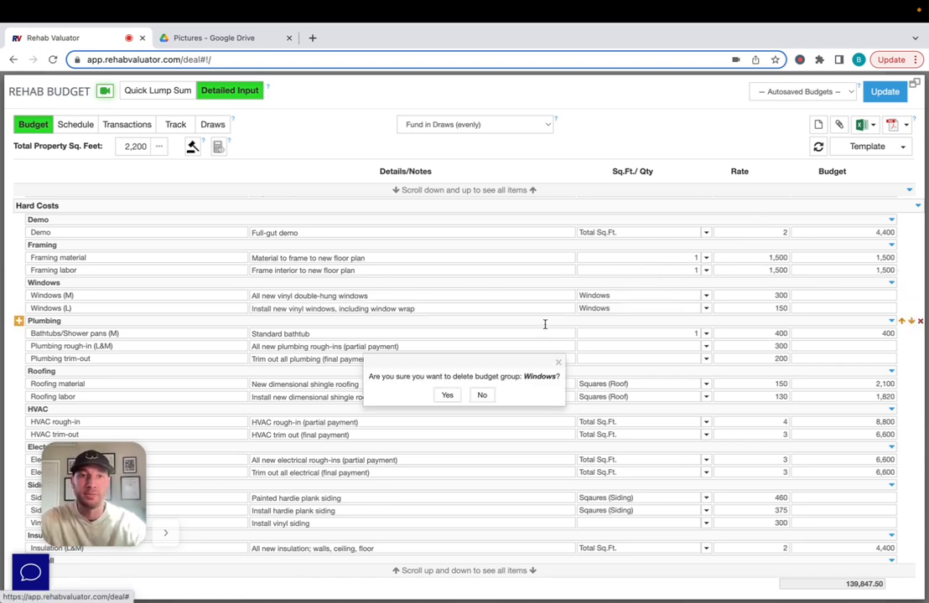
left_click(447, 394)
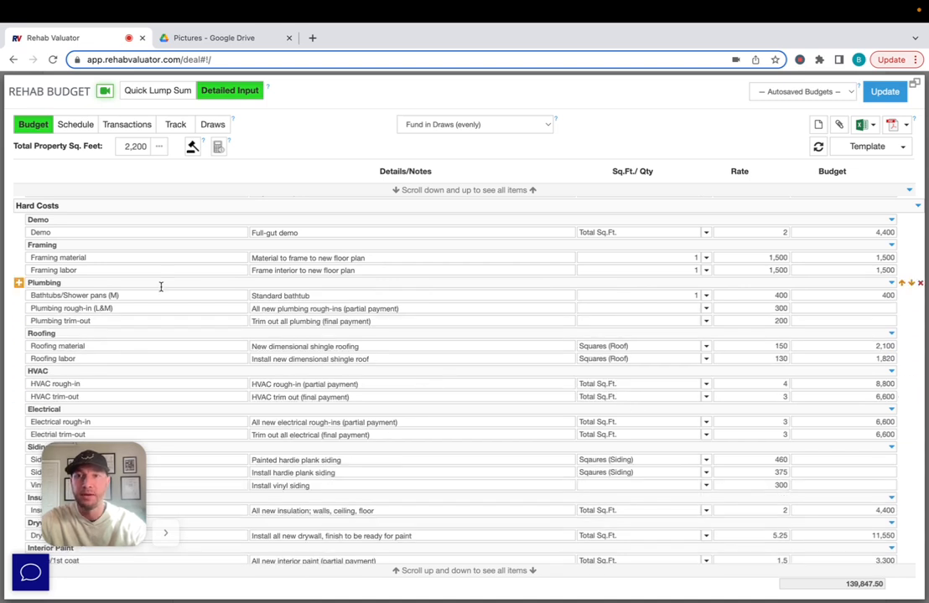
left_click(501, 307)
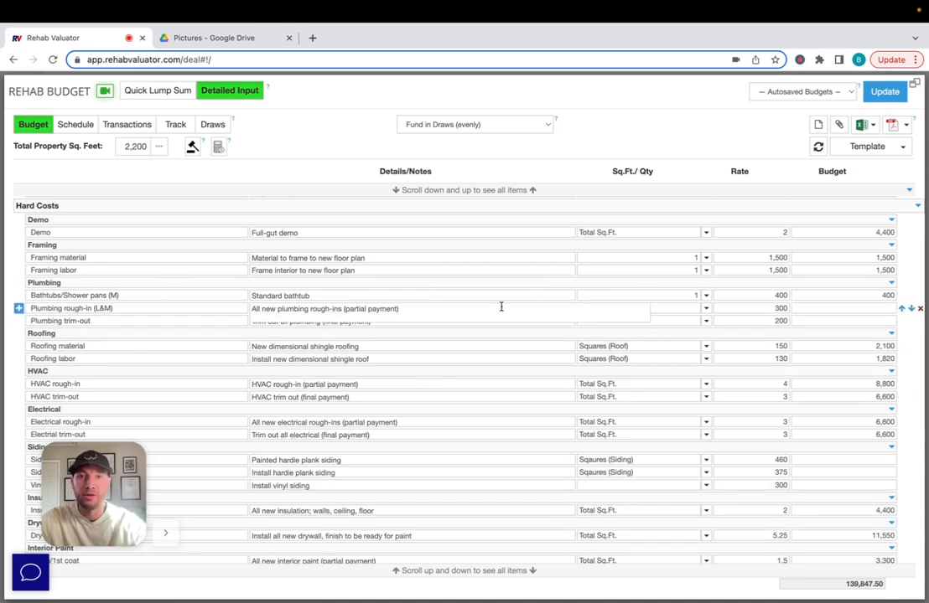
Set the plumbing rough-in and plumbing trim-out quantities to 15 each
left_click(694, 310)
type("15")
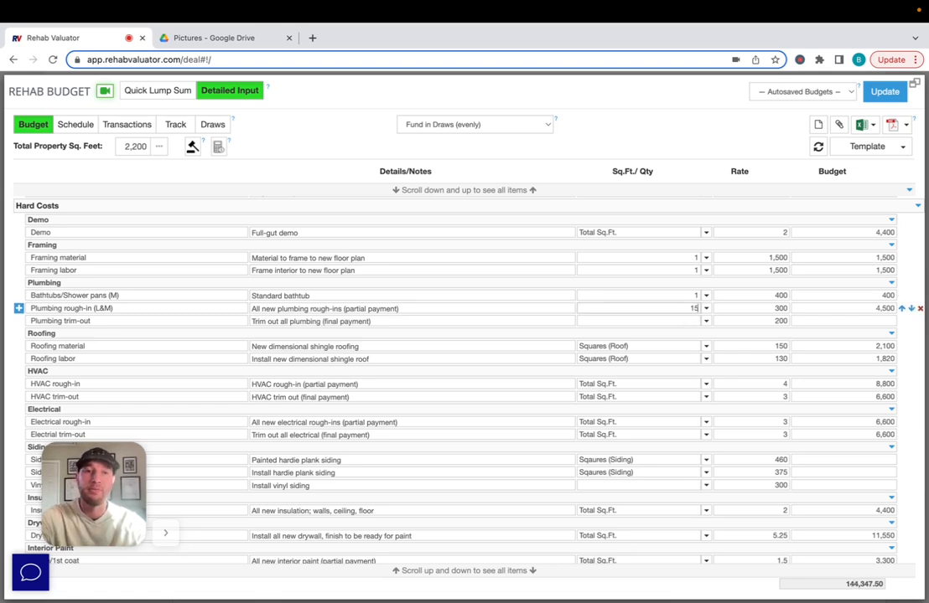
left_click(689, 320)
type("15")
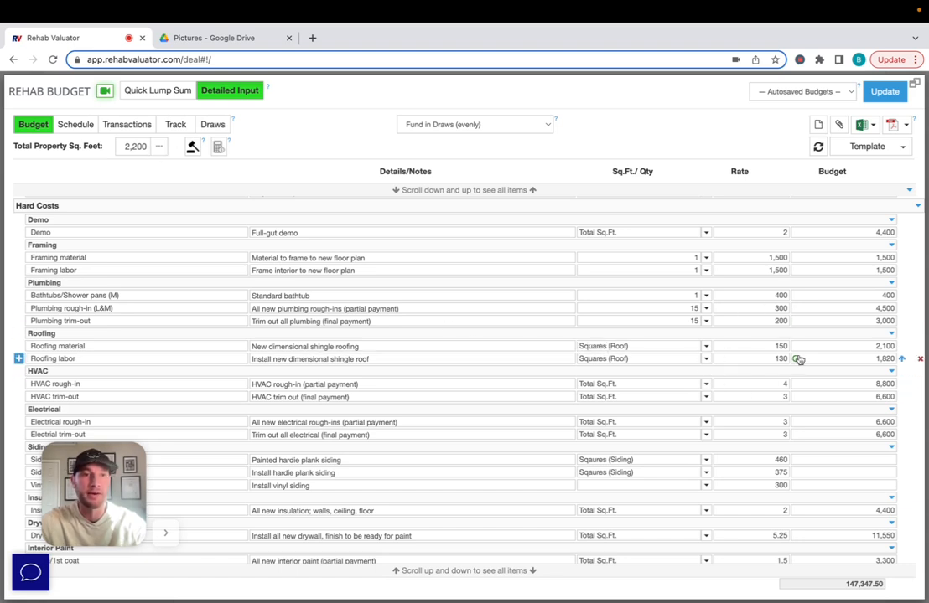
Delete the Siding budget group from the hard costs
scroll(737, 390, "down", 3)
scroll(738, 390, "down", 3)
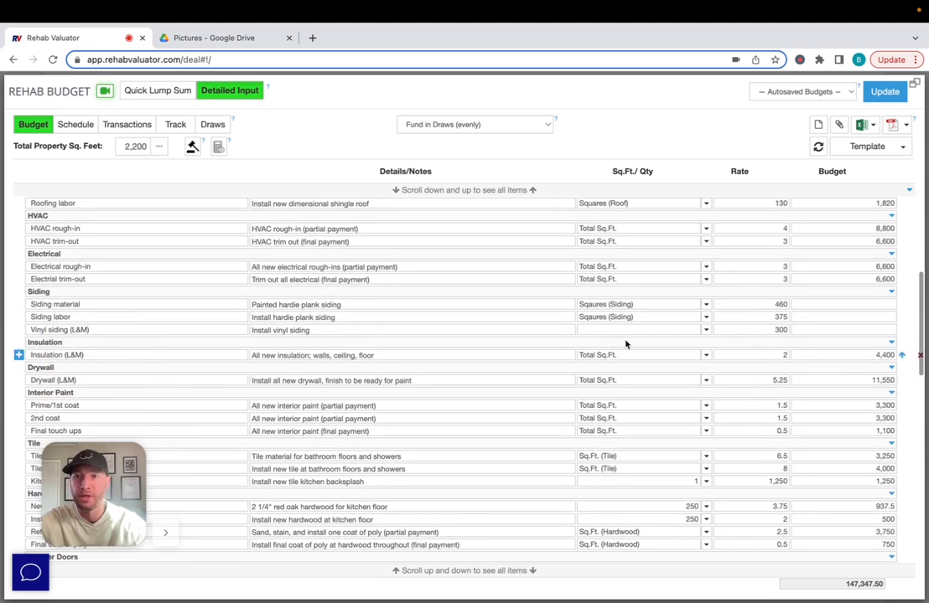
left_click(919, 293)
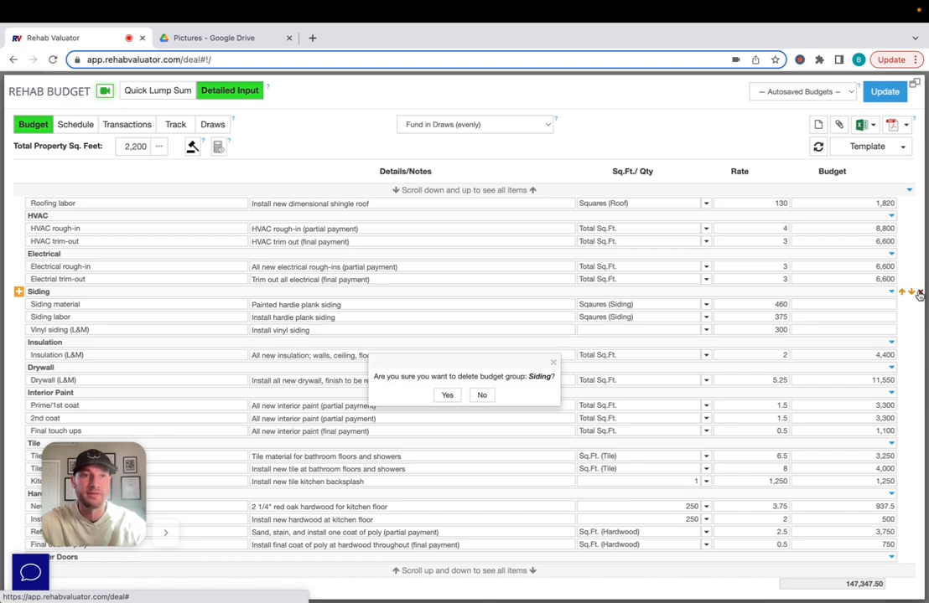
left_click(446, 394)
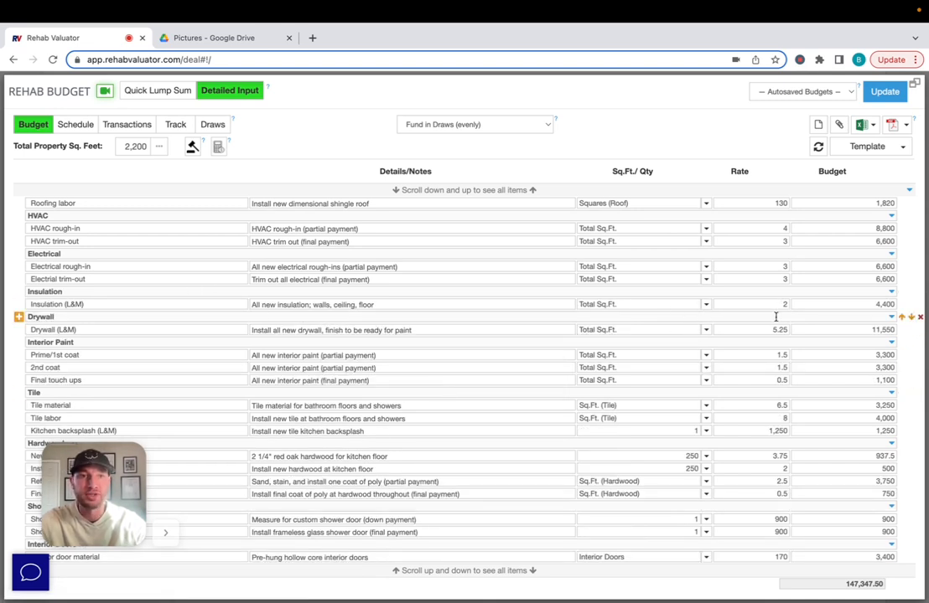
Review the drywall rate and the surrounding HVAC, electrical, insulation and interior paint line items
scroll(321, 330, "down", 1)
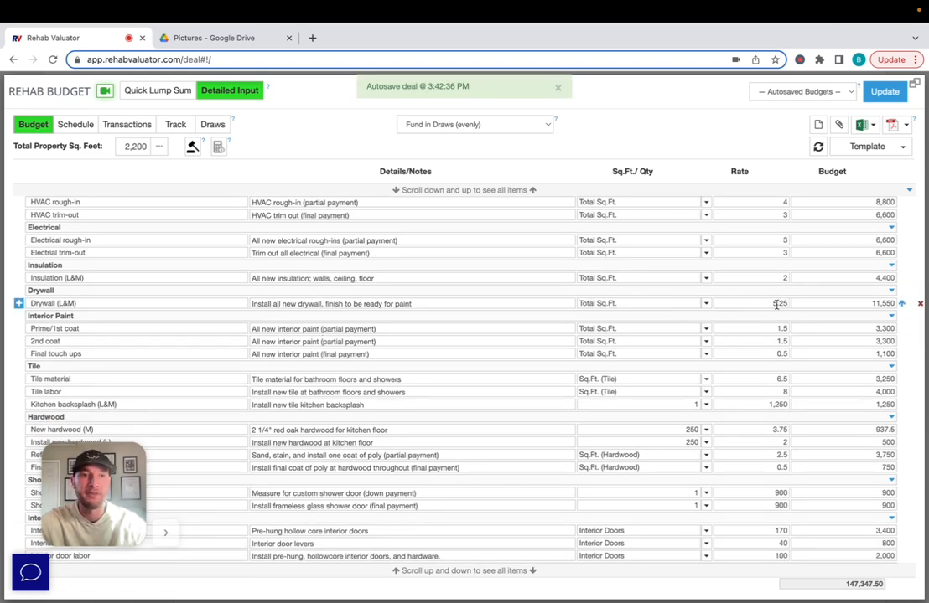
left_click_drag(786, 305, 763, 302)
left_click(712, 139)
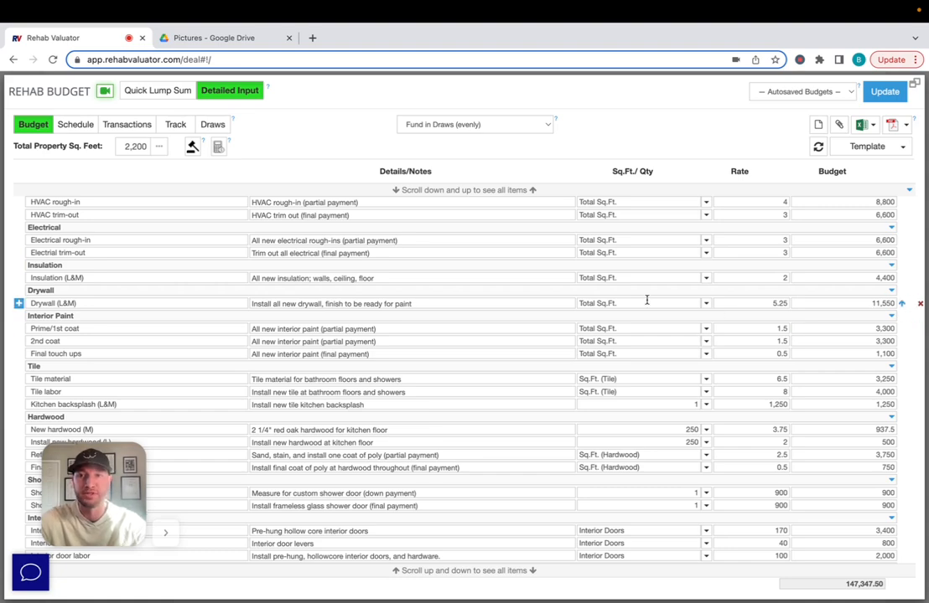
scroll(652, 254, "up", 5)
scroll(622, 381, "down", 5)
scroll(621, 382, "up", 2)
scroll(621, 382, "down", 2)
scroll(621, 382, "up", 1)
scroll(621, 382, "down", 2)
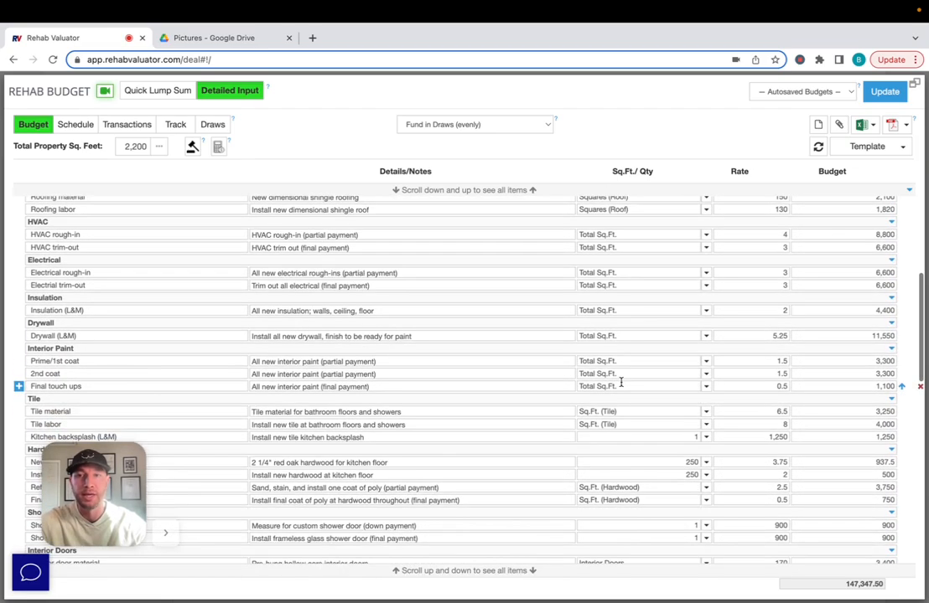
Delete the new hardwood material and install new hardwood labor items from the Hardwood group
scroll(620, 382, "down", 3)
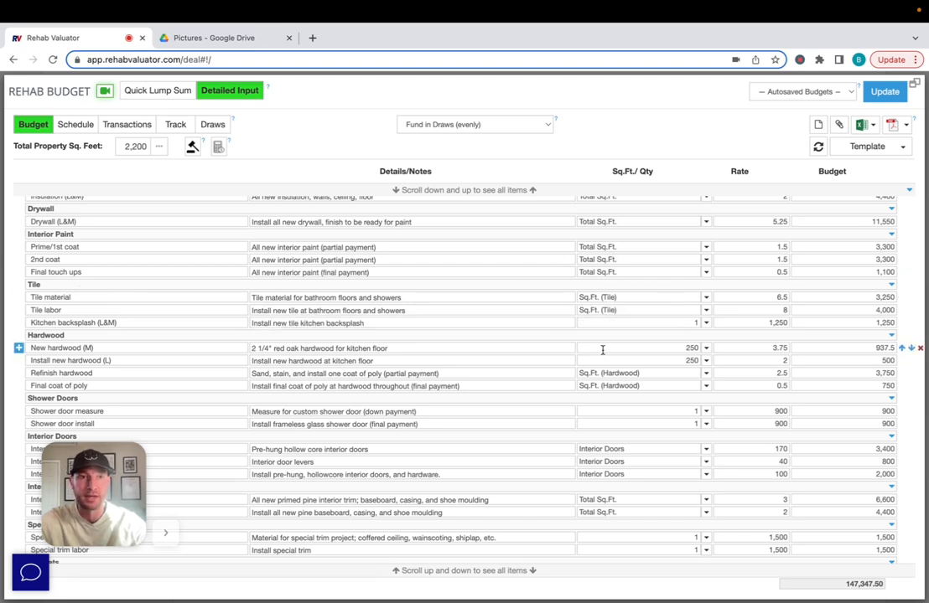
scroll(429, 325, "down", 1)
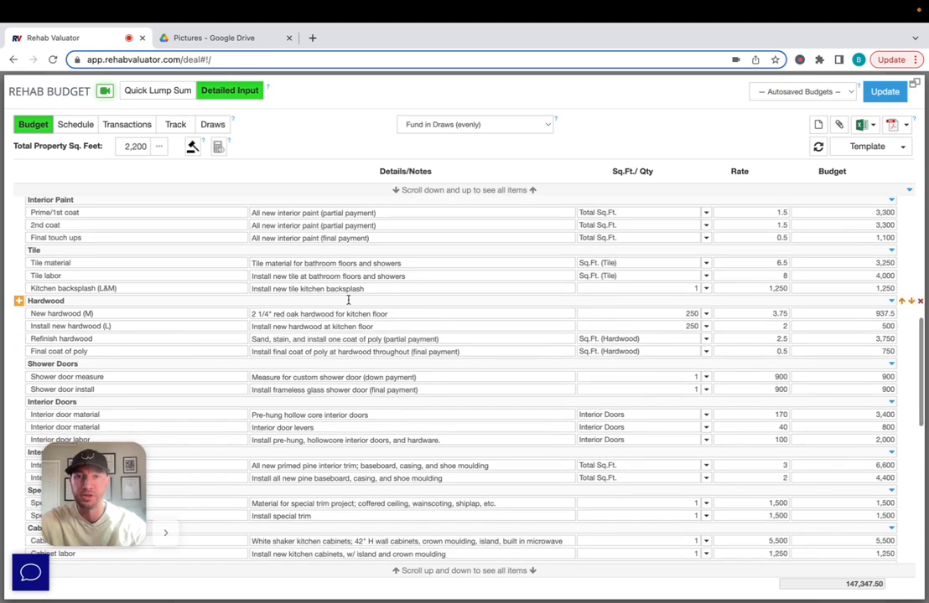
scroll(348, 300, "down", 1)
scroll(513, 330, "down", 1)
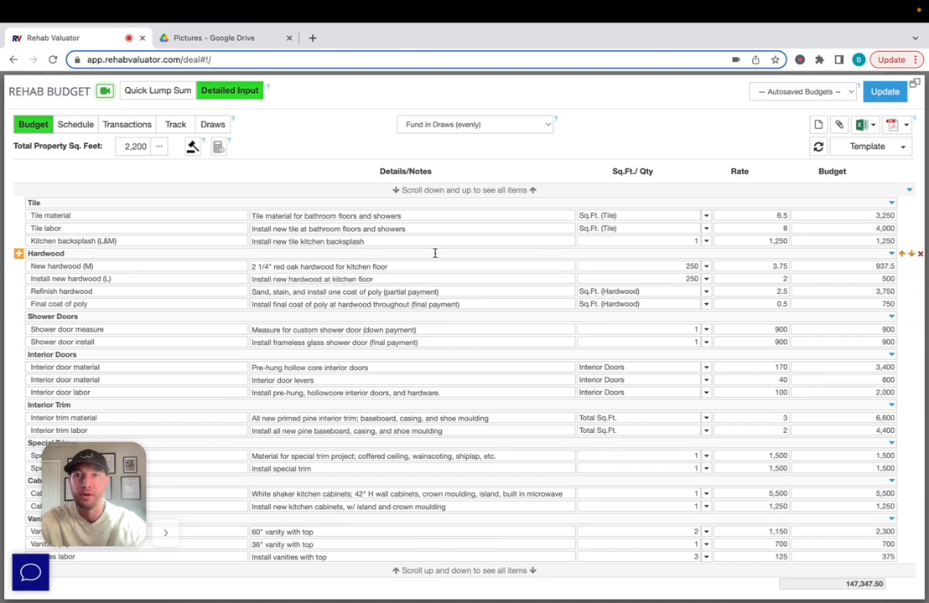
left_click(919, 267)
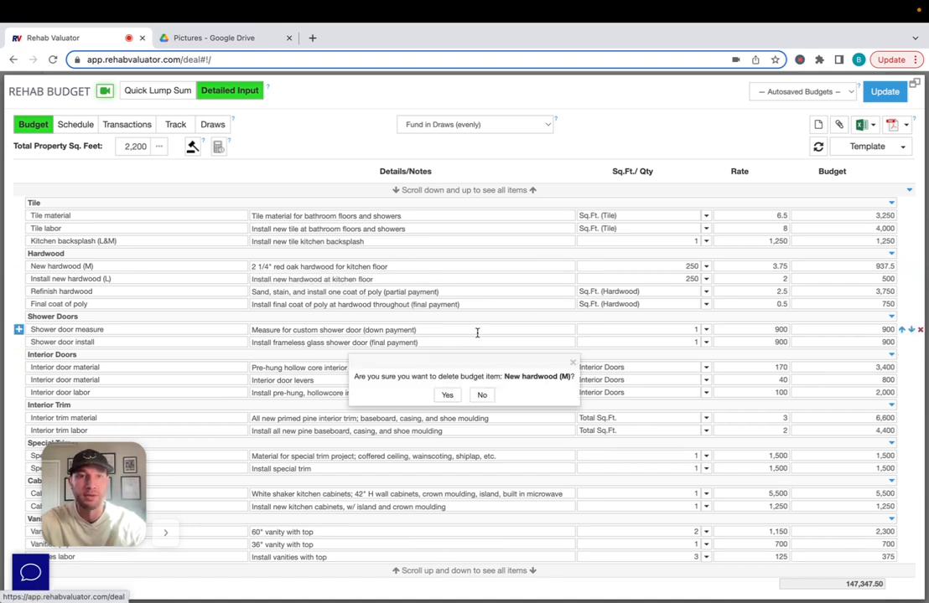
left_click(447, 393)
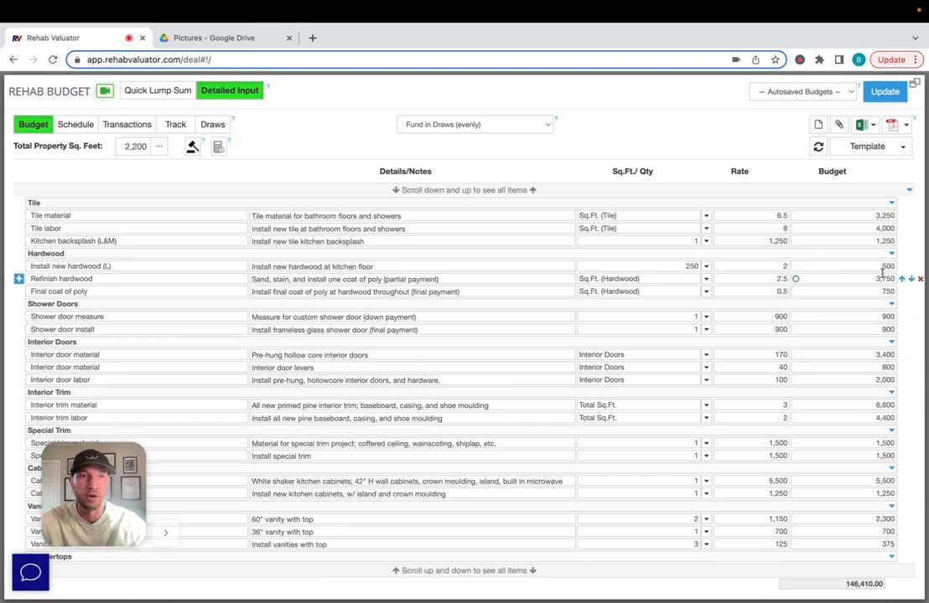
left_click(920, 267)
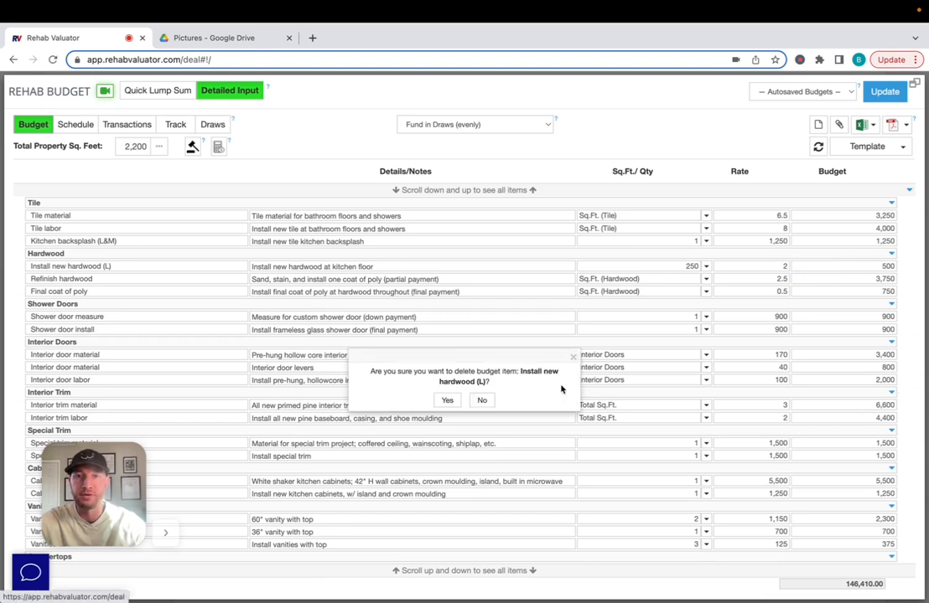
left_click(447, 400)
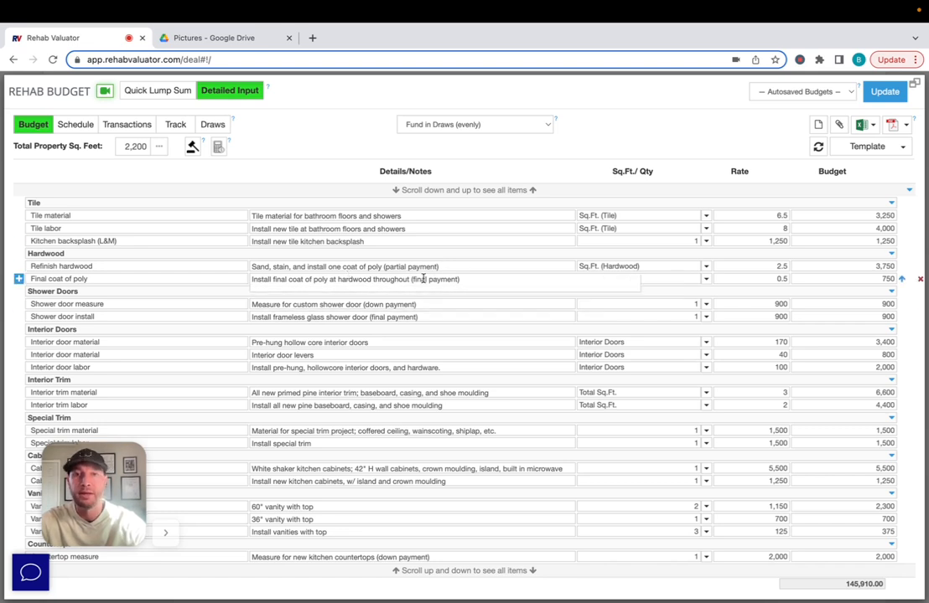
Set the shower door measure and shower door install quantities to 2 each
scroll(100, 290, "down", 1)
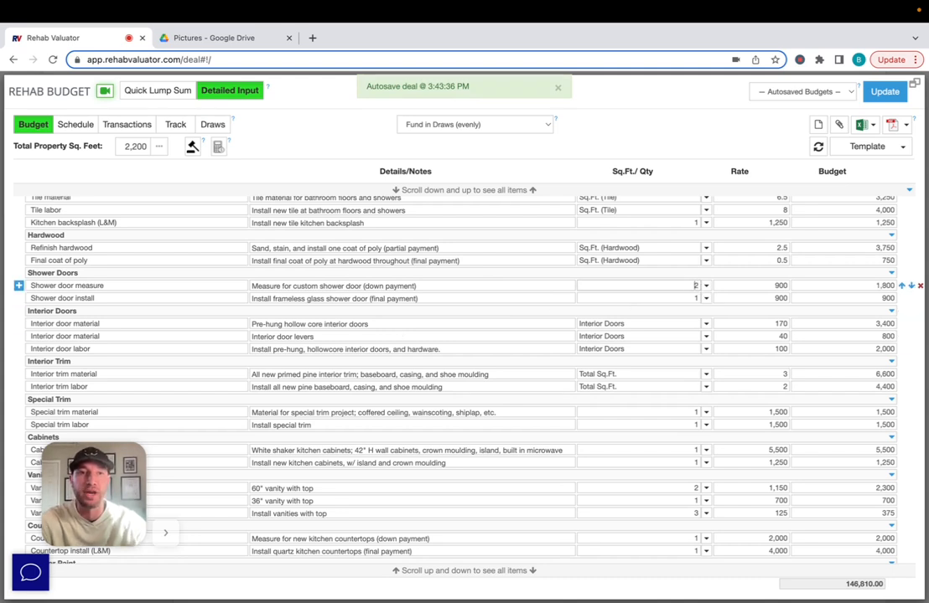
left_click(697, 298)
type("2")
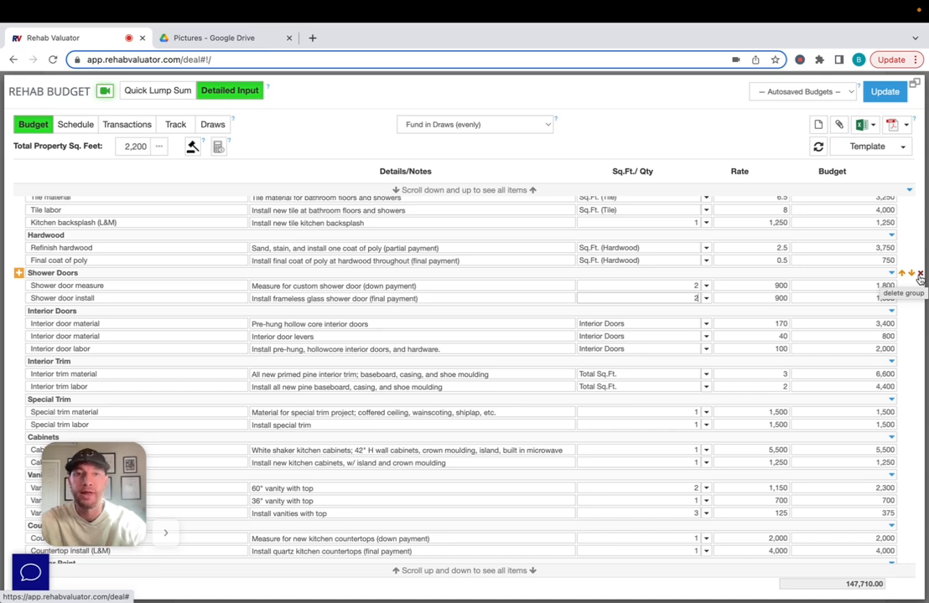
Delete the Shower Doors and Special Trim budget groups, checking the property's list of measurement quantities in between
left_click(919, 277)
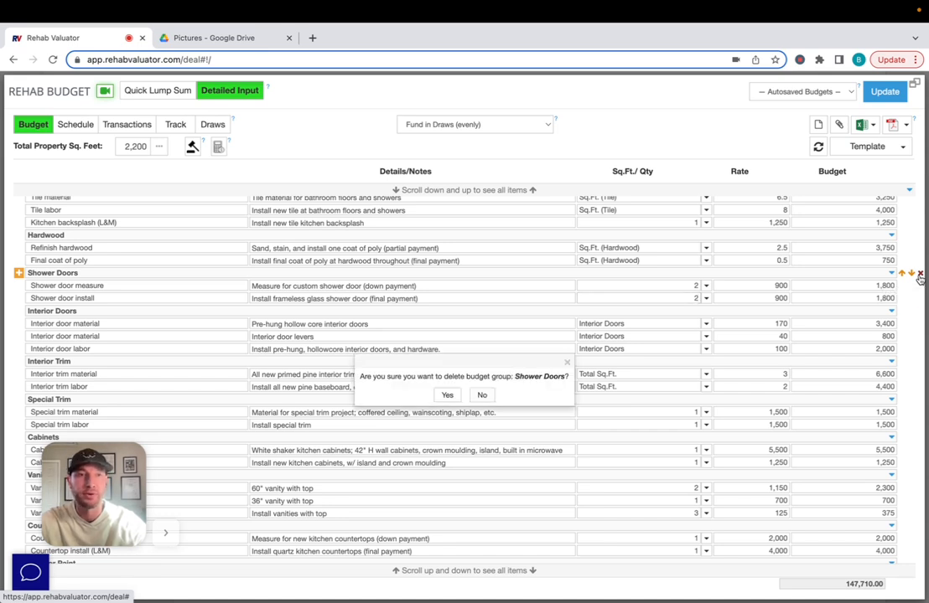
left_click(447, 395)
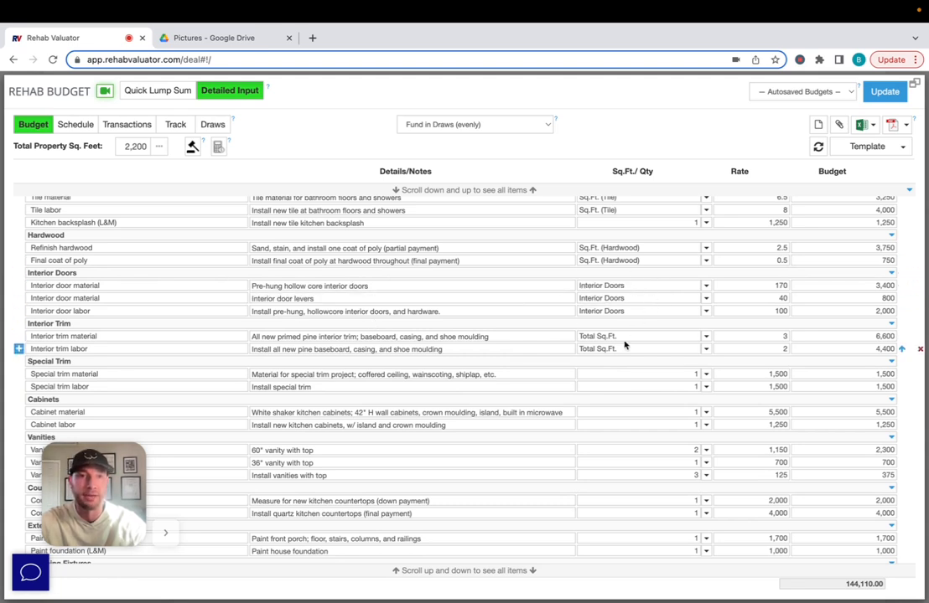
left_click(160, 148)
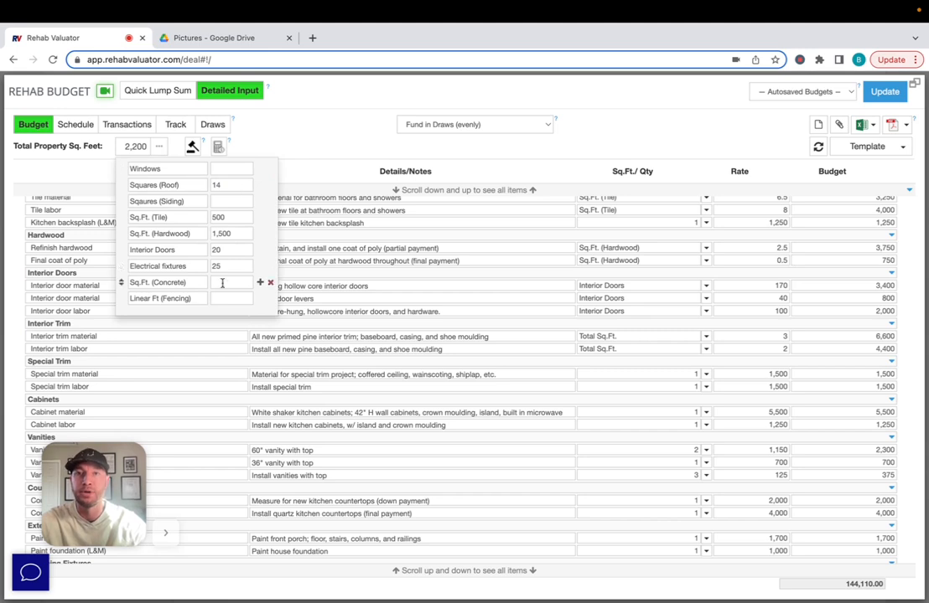
left_click(352, 156)
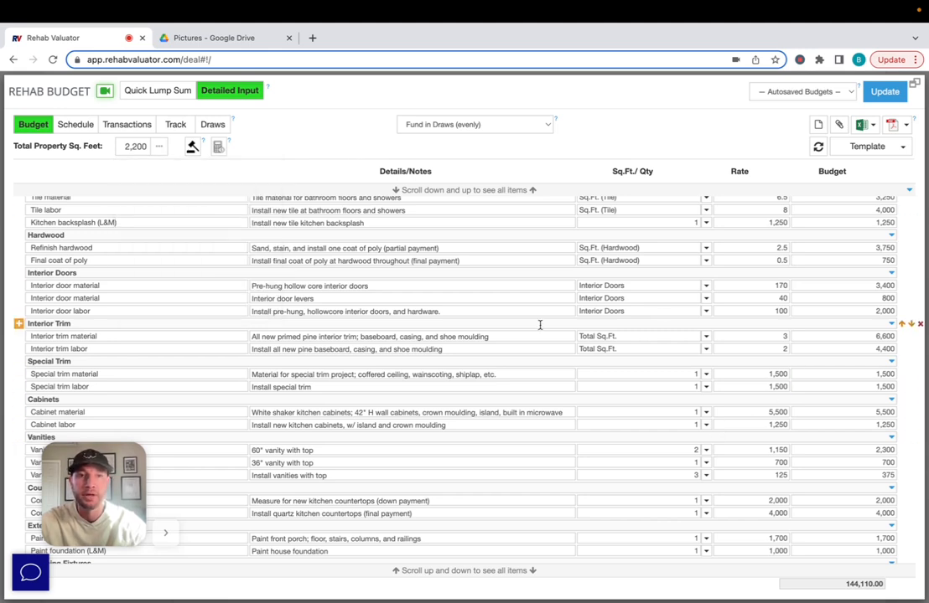
scroll(539, 324, "down", 2)
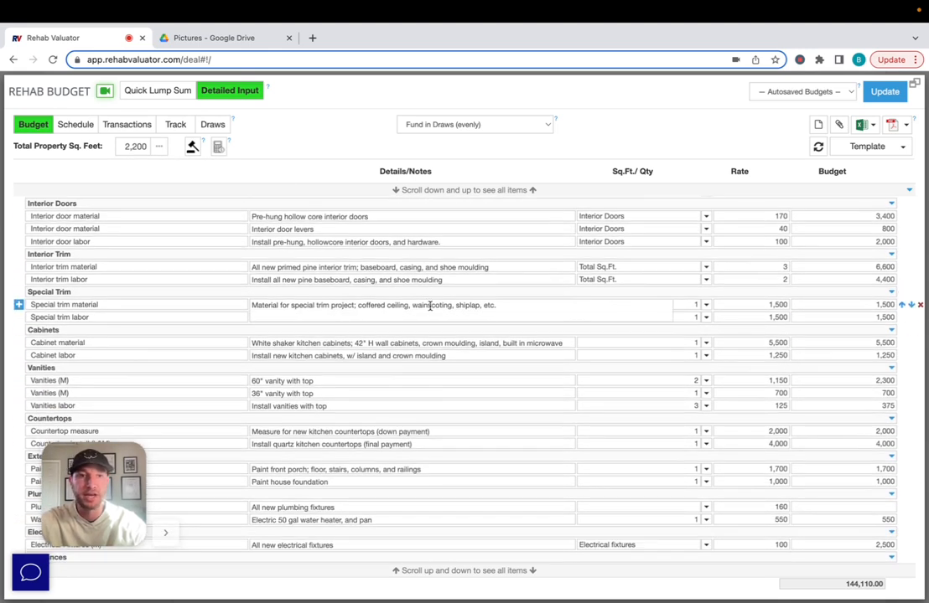
left_click(920, 293)
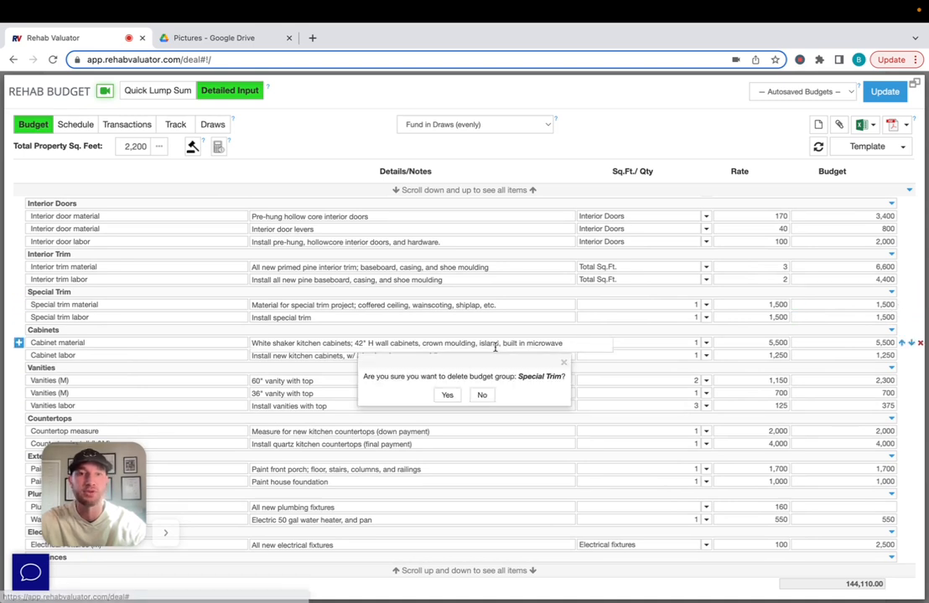
left_click(447, 395)
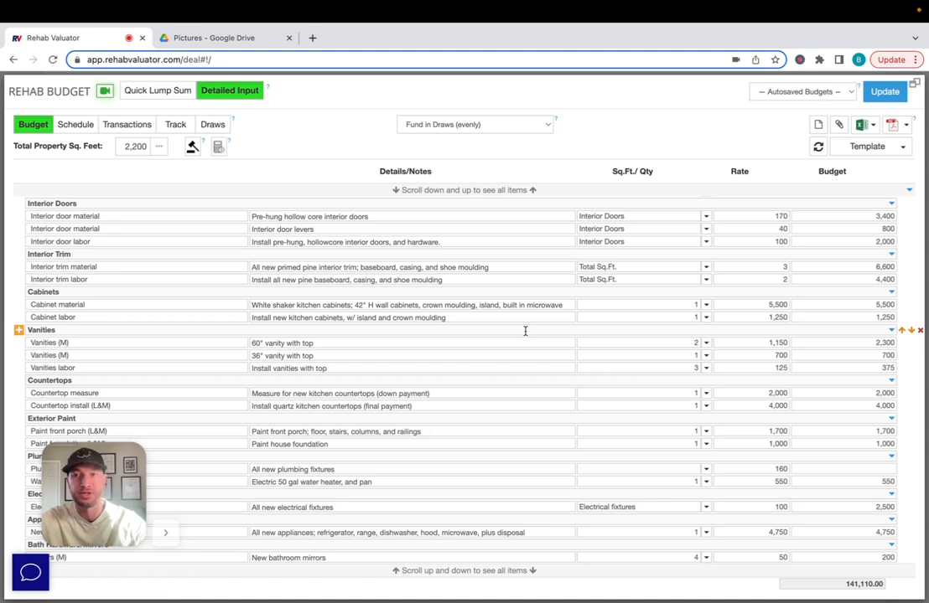
Change the details of the 36" vanity line item to "48" vanity with top"
scroll(451, 330, "down", 1)
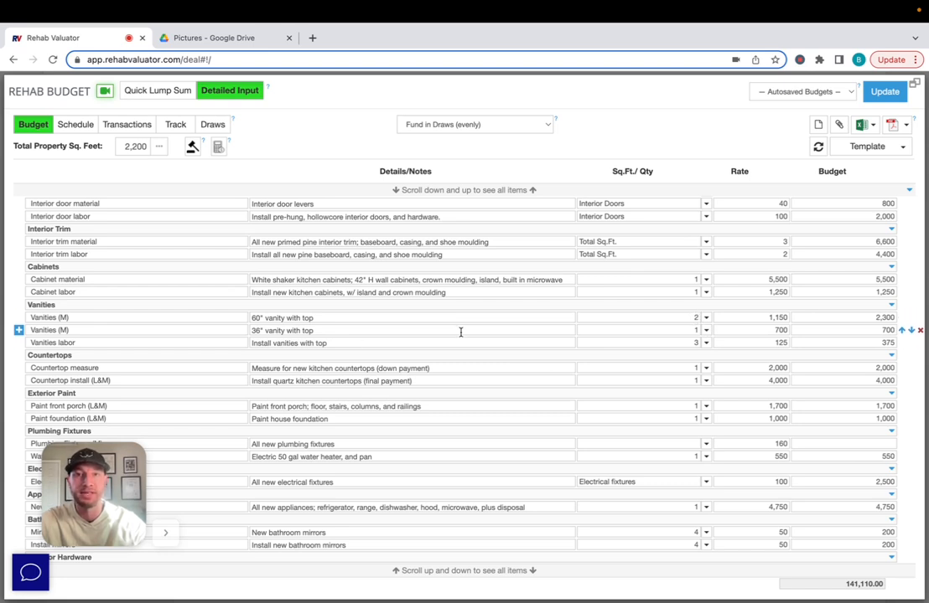
left_click(259, 332)
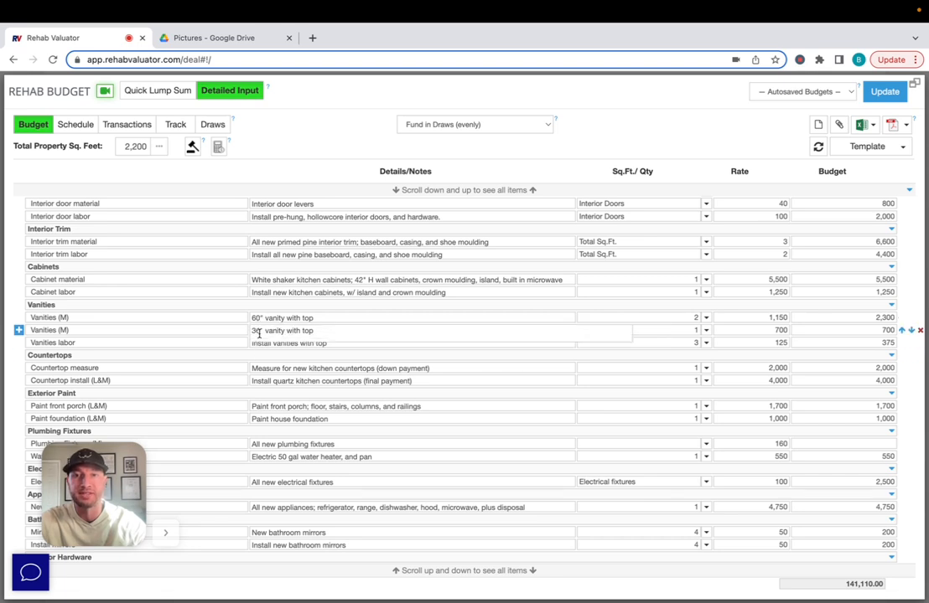
key("BackSpace")
key("BackSpace")
type("4")
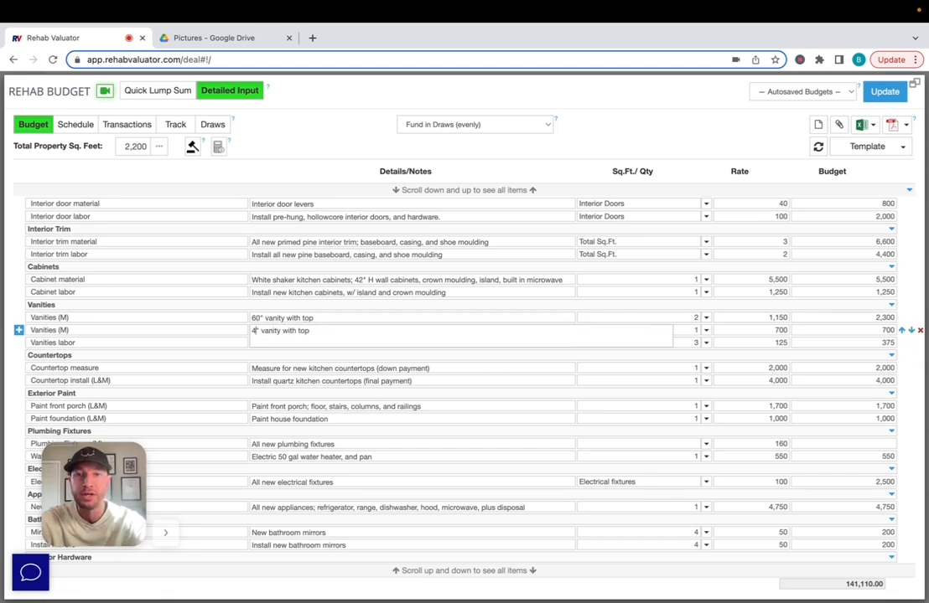
type("8")
key("Return")
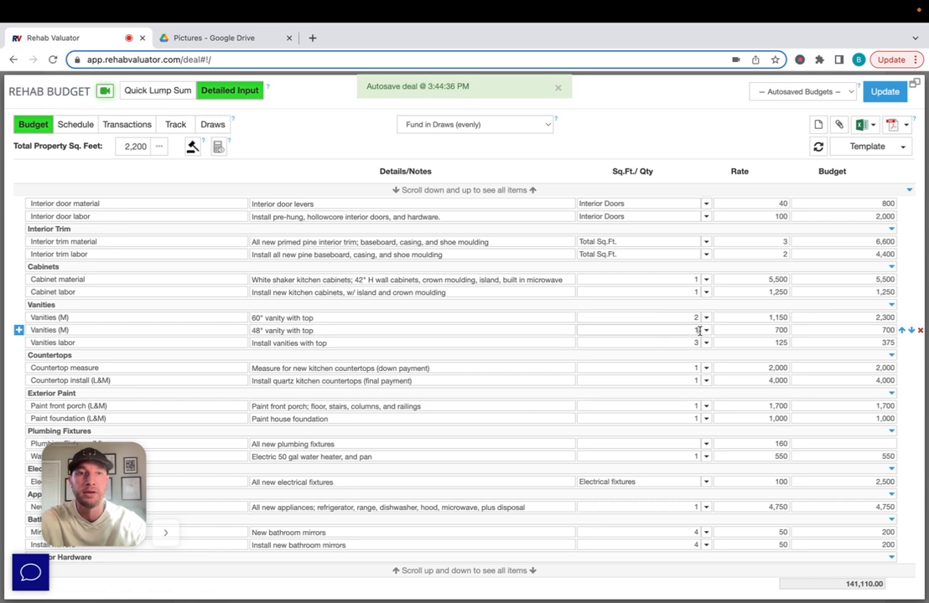
Set the 48" vanity quantity to 2 and its rate to 800
left_click(698, 331)
type("2")
left_click(788, 331)
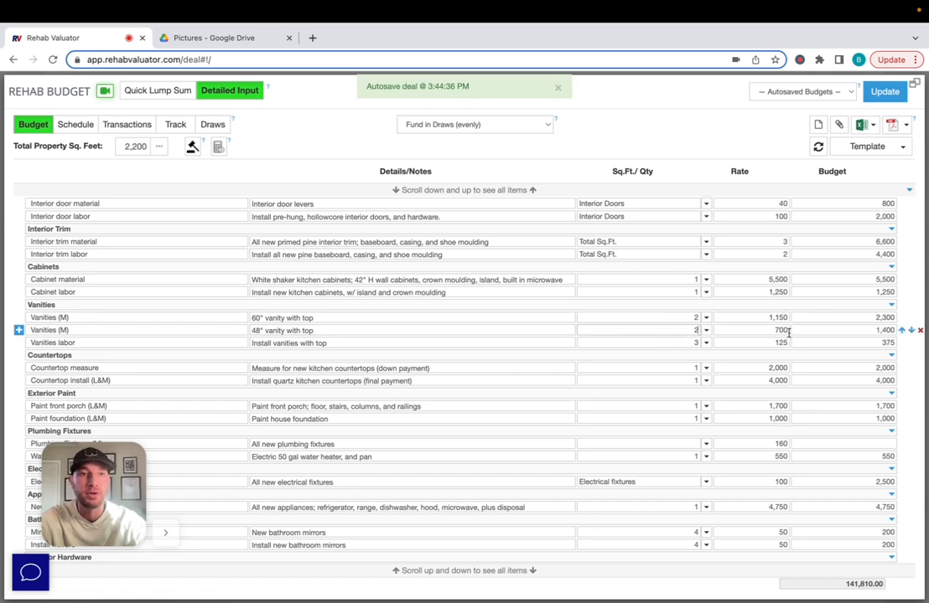
type("7")
type("800")
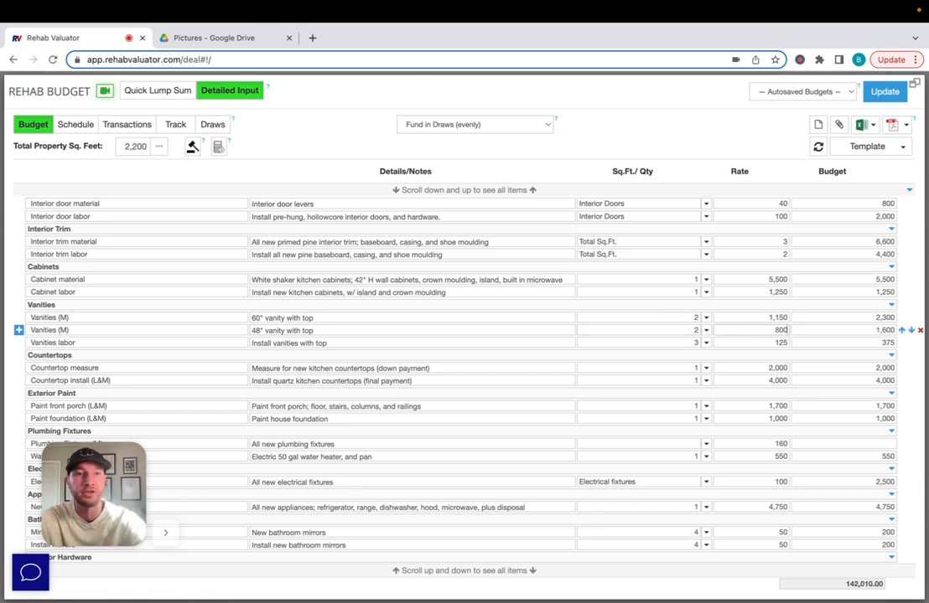
Delete the 60" vanity line item and set the vanities labor quantity to 2
left_click(920, 330)
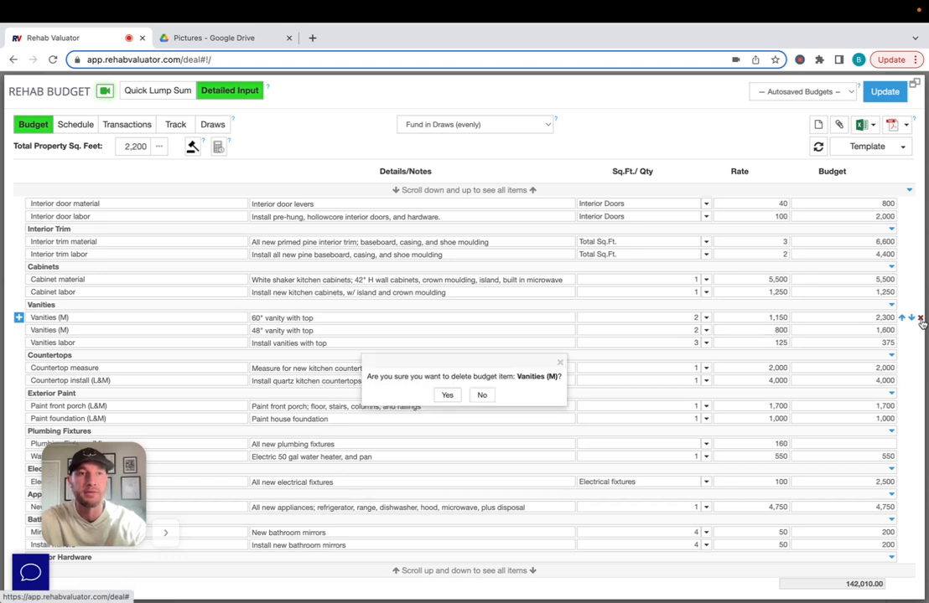
left_click(445, 395)
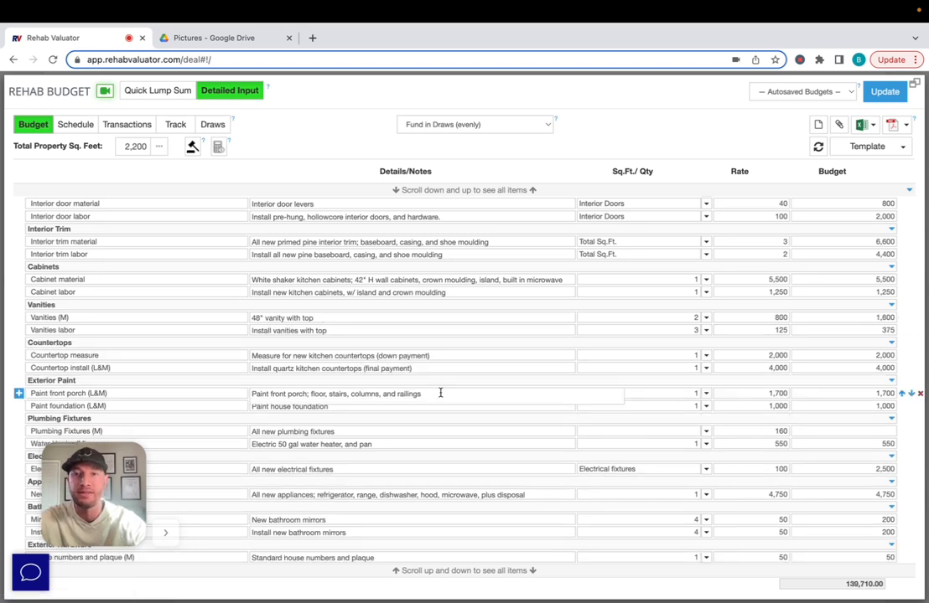
type("2")
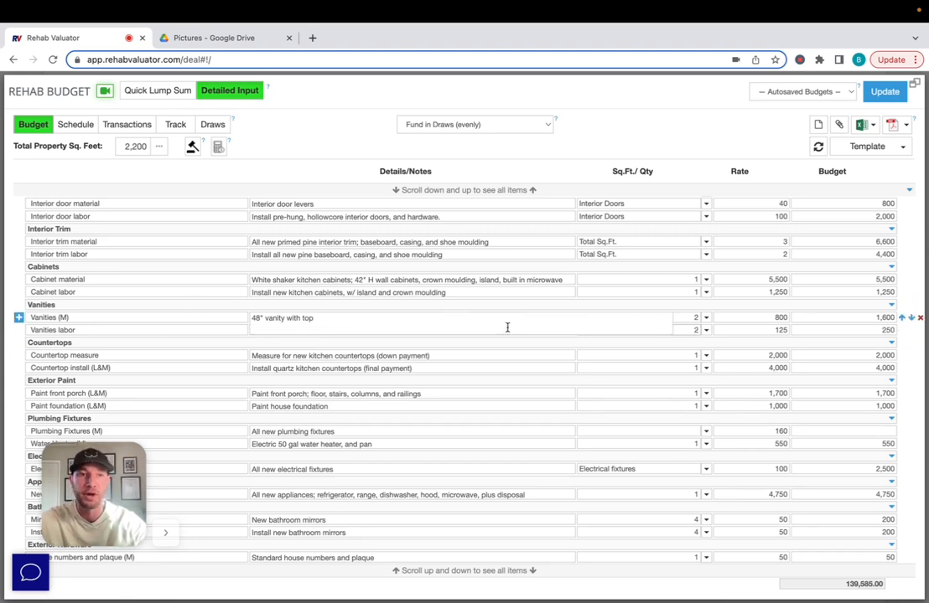
Set the countertop measure and countertop install quantities to 2 each
scroll(536, 301, "down", 2)
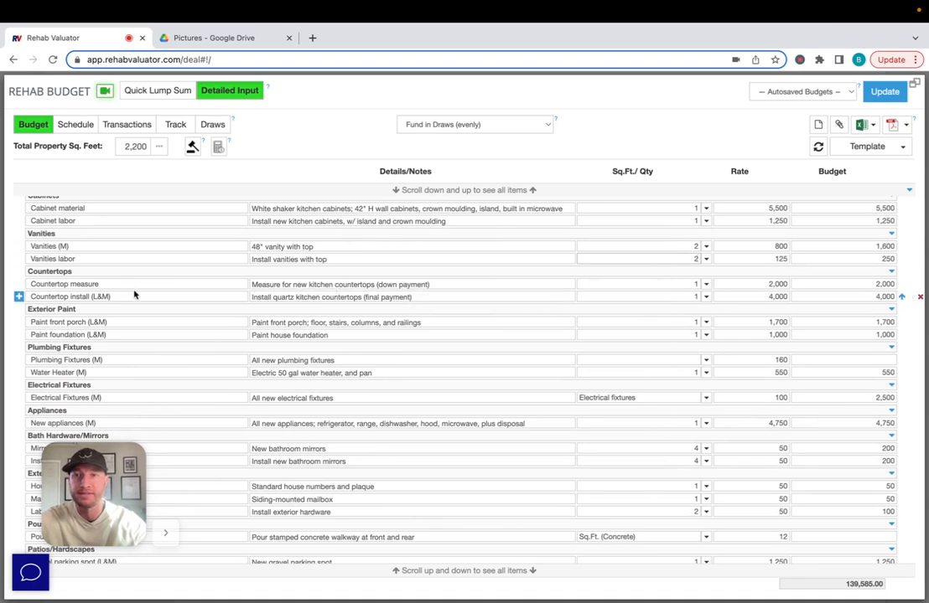
left_click(696, 297)
type("2")
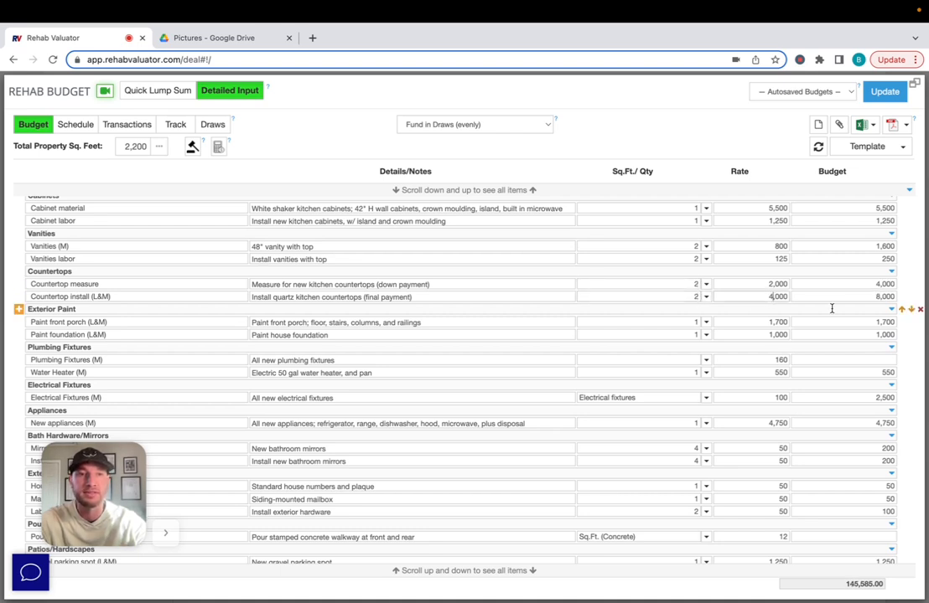
Set the countertop measure and countertop install rates to 1,500 each
type("2")
type("000")
left_click(768, 284)
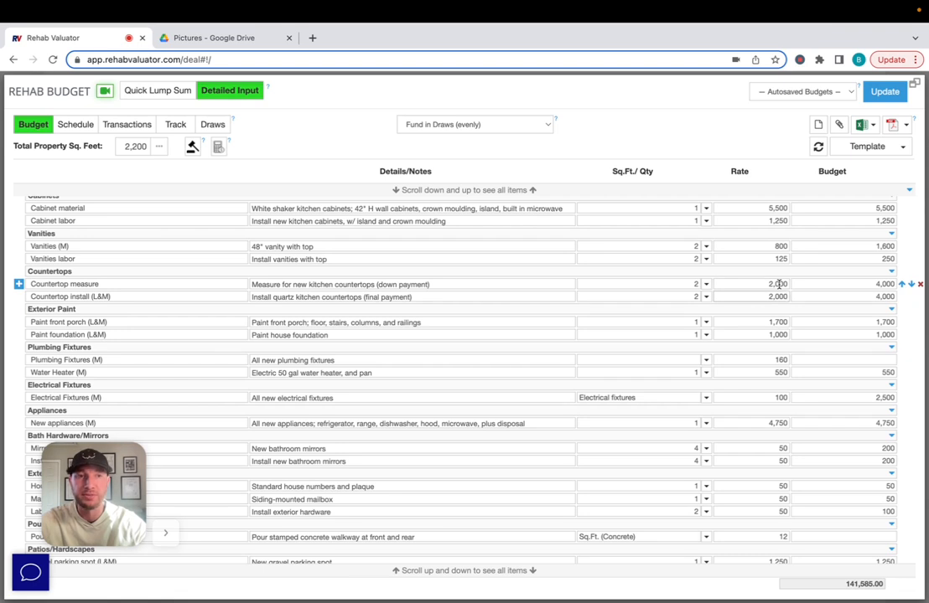
key("BackSpace")
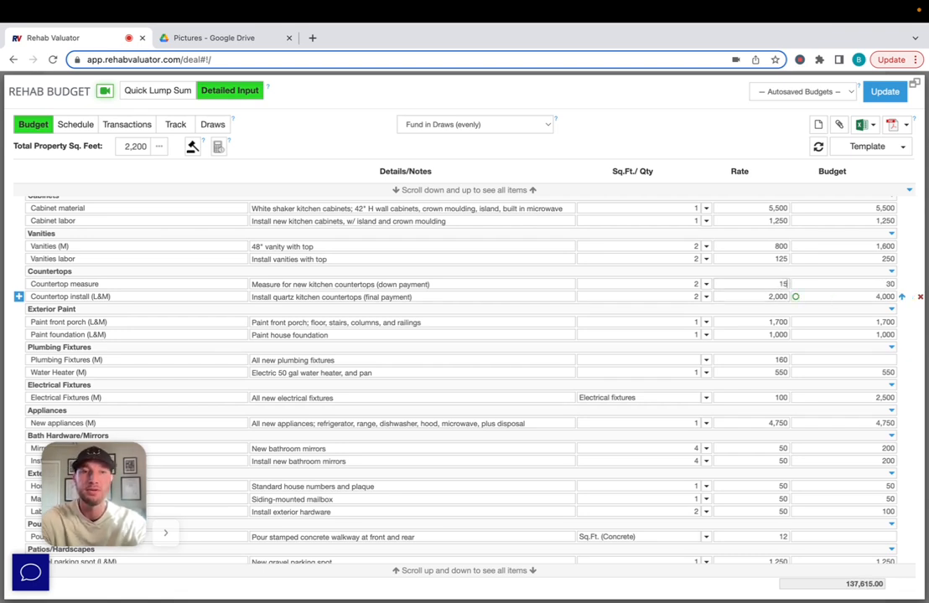
key("BackSpace")
key("BackSpace")
key("BackSpace")
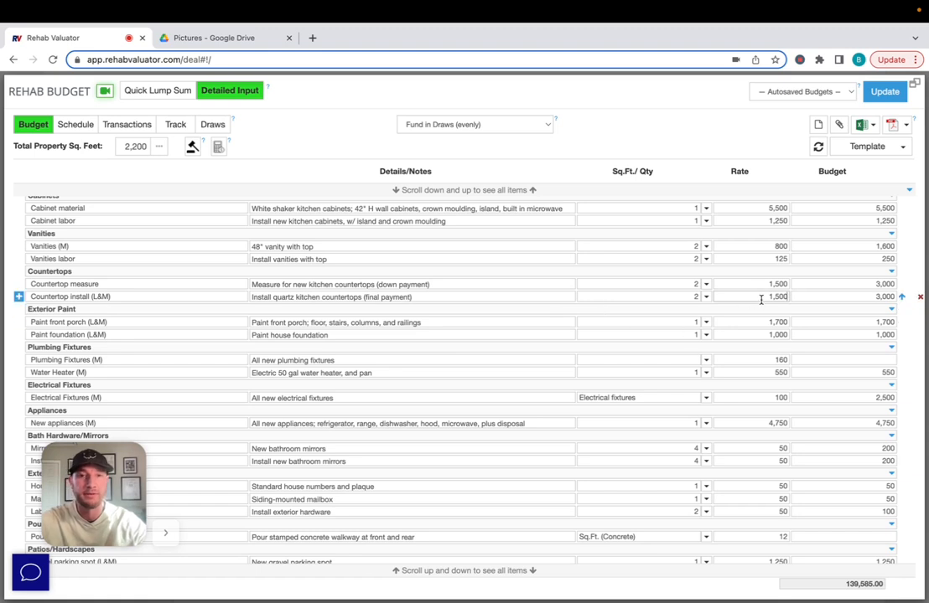
left_click(414, 285)
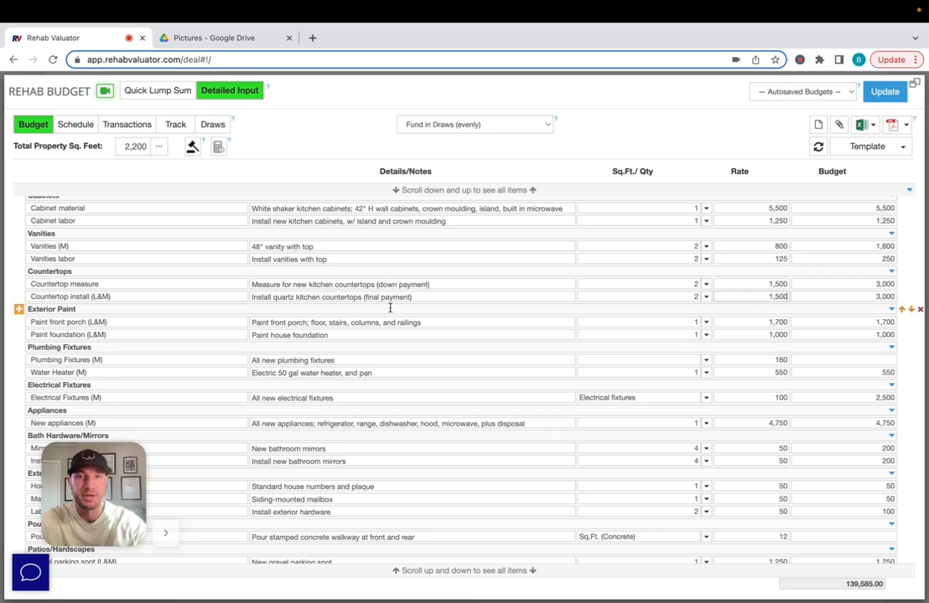
Set the quantity of the Plumbing Fixtures (M) line item to 15
scroll(251, 318, "down", 3)
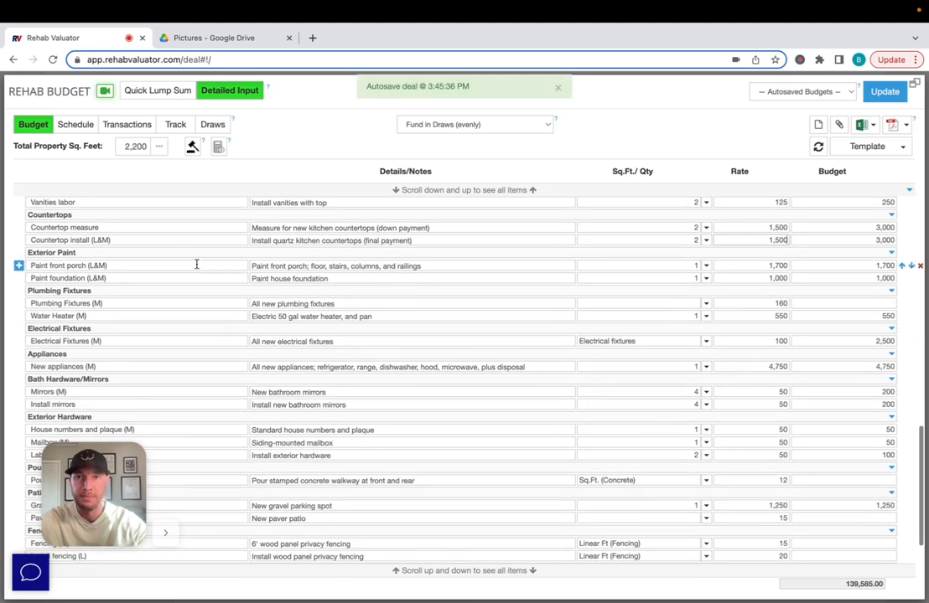
left_click(272, 266)
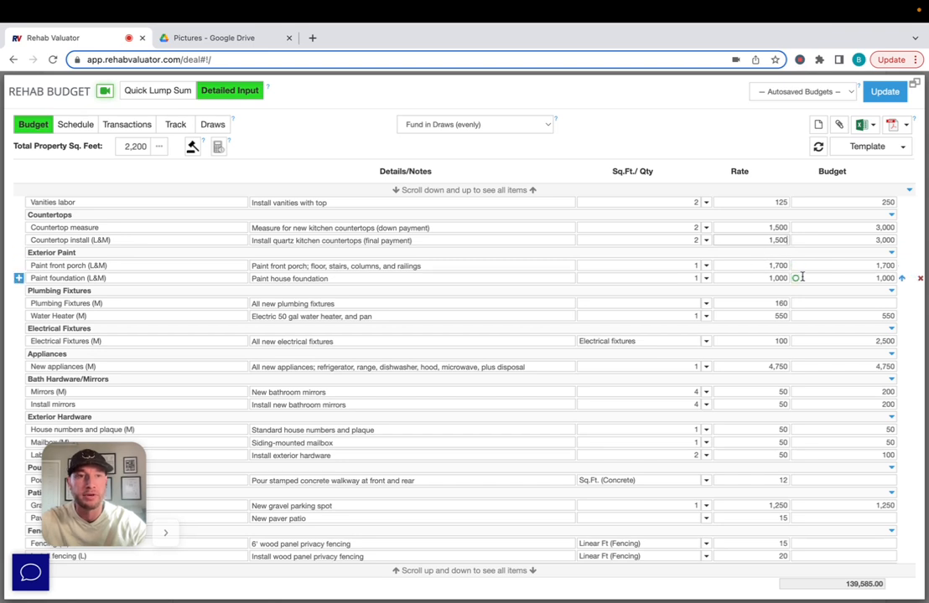
left_click(294, 279)
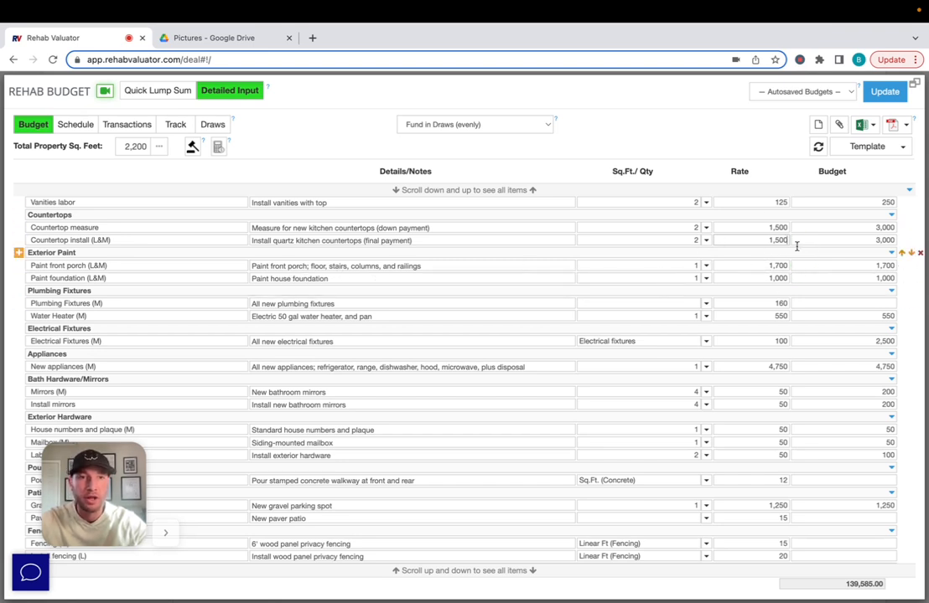
scroll(458, 290, "down", 1)
mouse_move(457, 287)
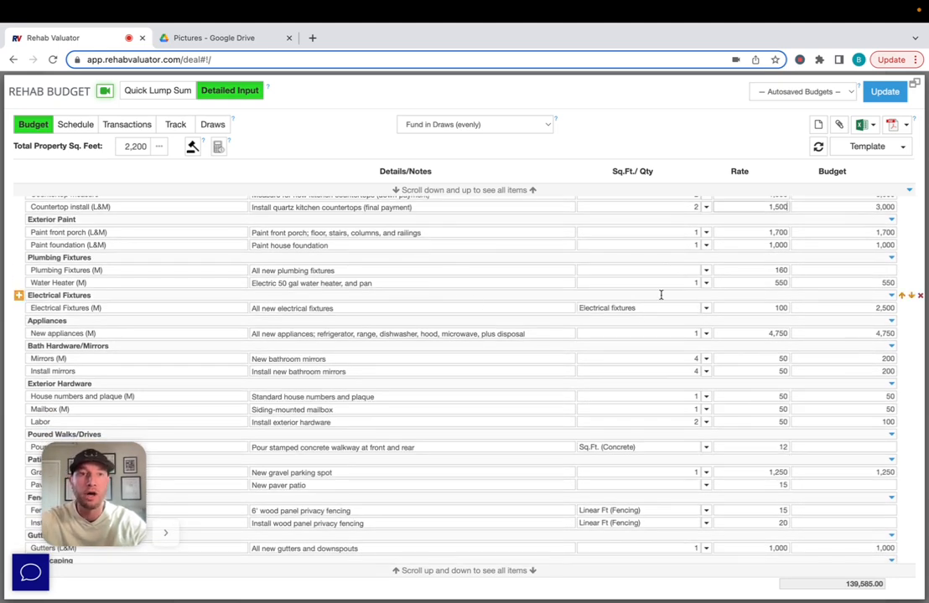
left_click(694, 269)
type("15")
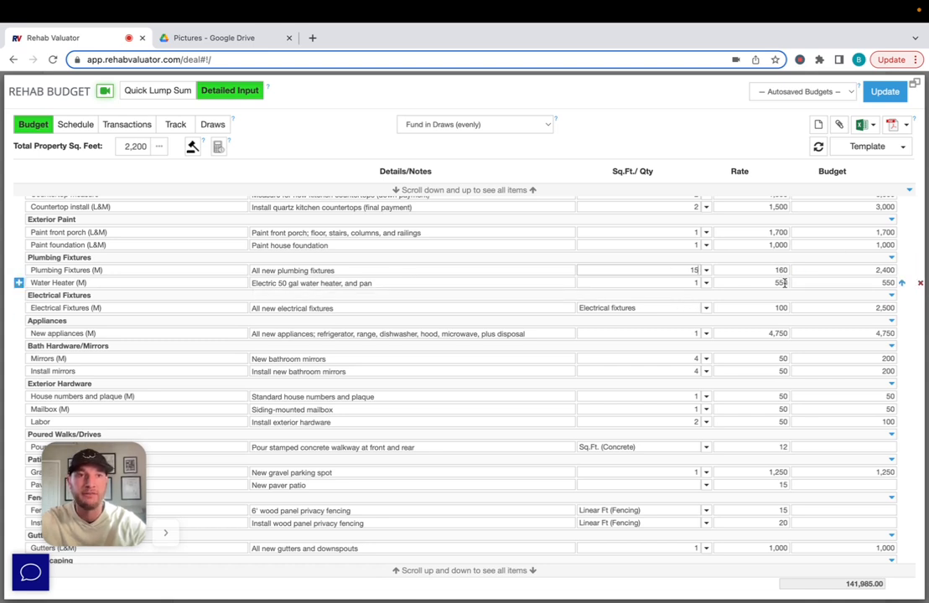
Check the property's list of custom measurements for the fixture counts and review the line items that use them
scroll(536, 283, "down", 1)
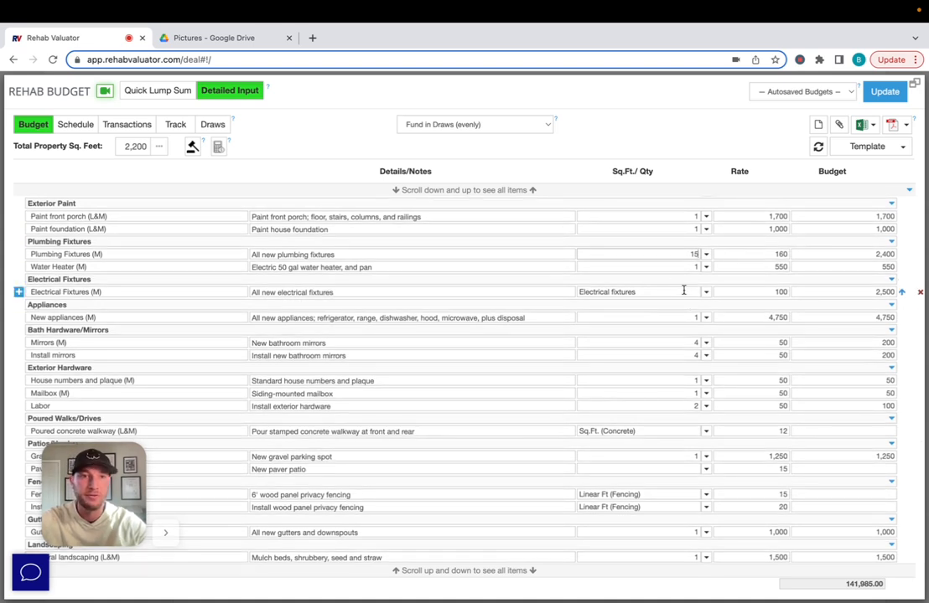
left_click(161, 149)
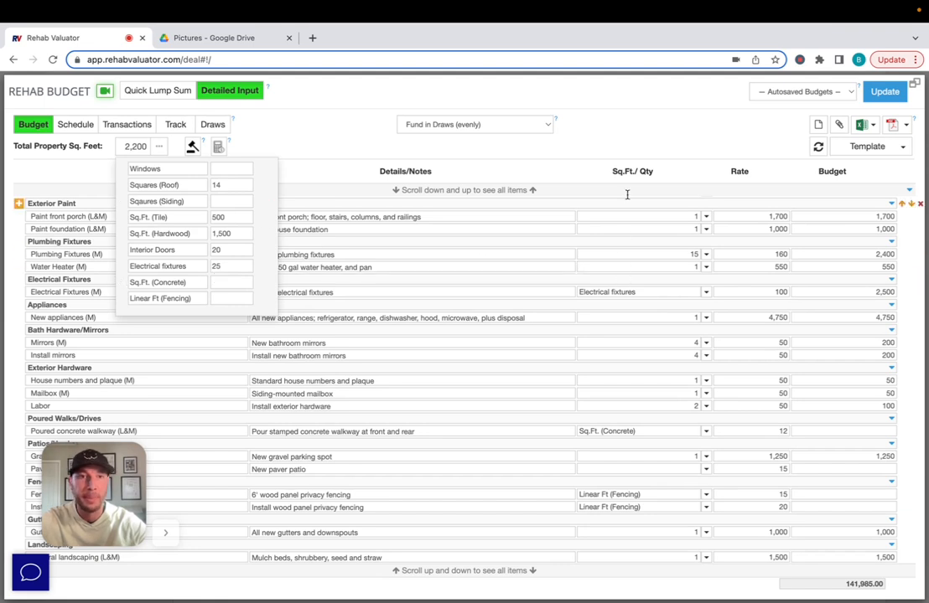
left_click(628, 139)
left_click(556, 338)
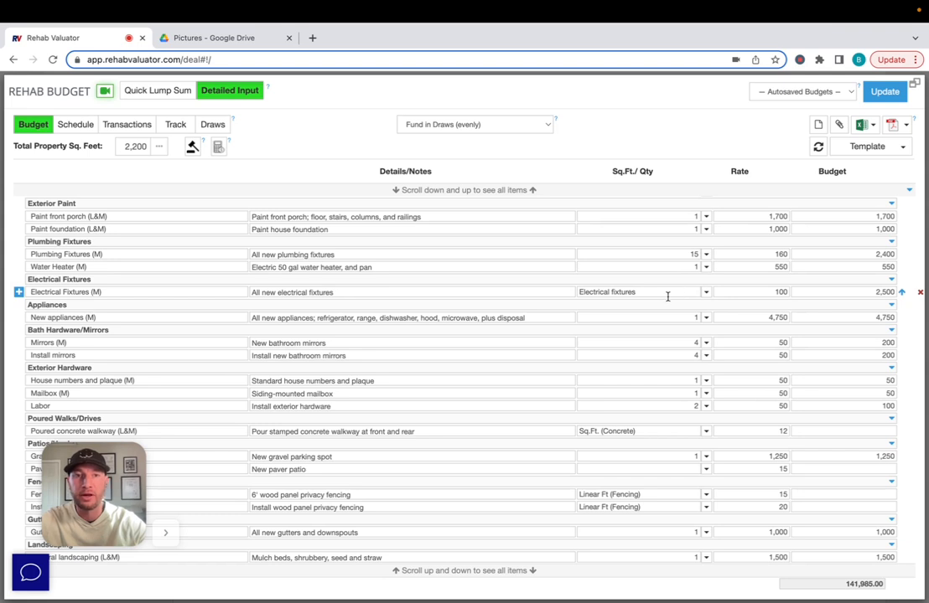
left_click(161, 151)
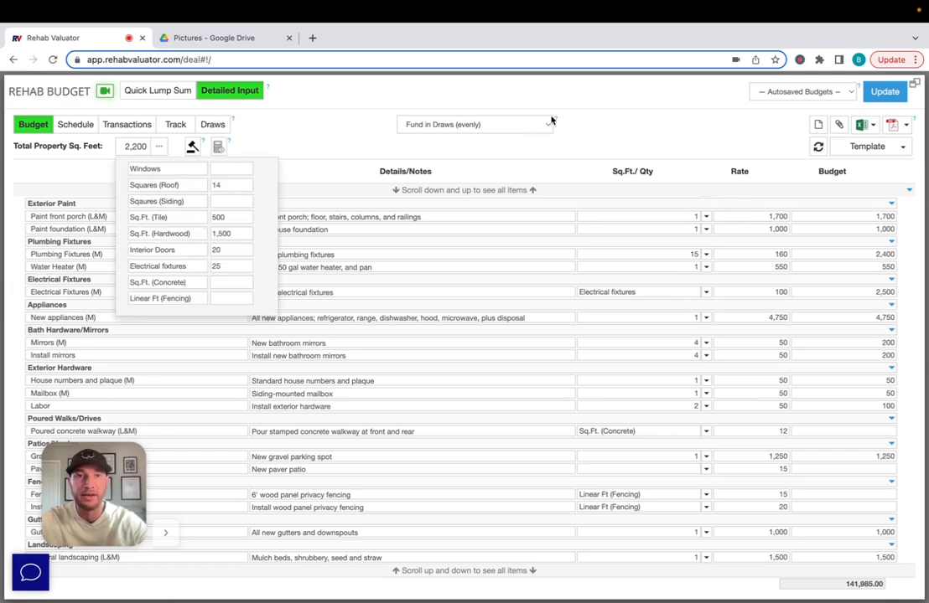
left_click(612, 131)
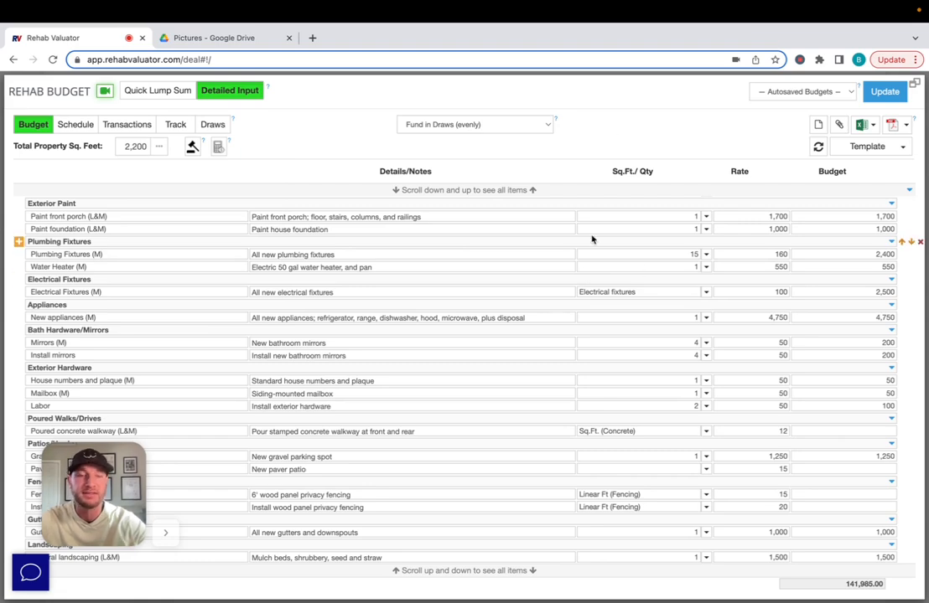
scroll(626, 275, "up", 5)
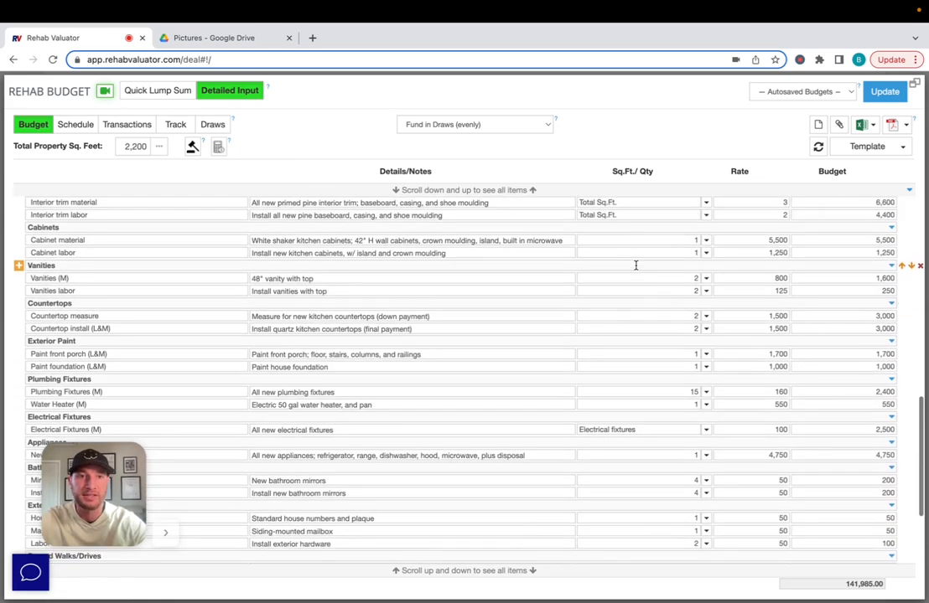
scroll(635, 265, "up", 4)
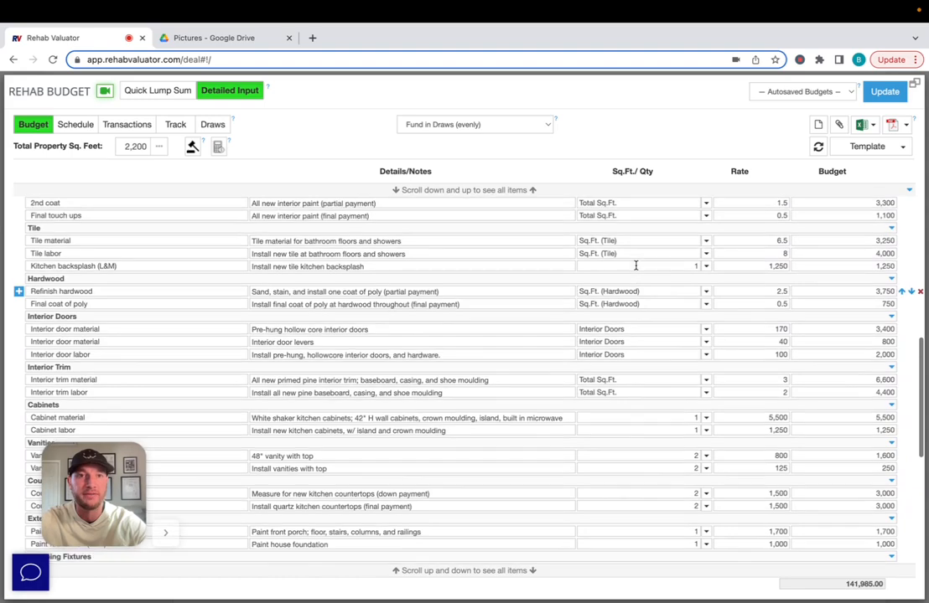
scroll(636, 265, "down", 6)
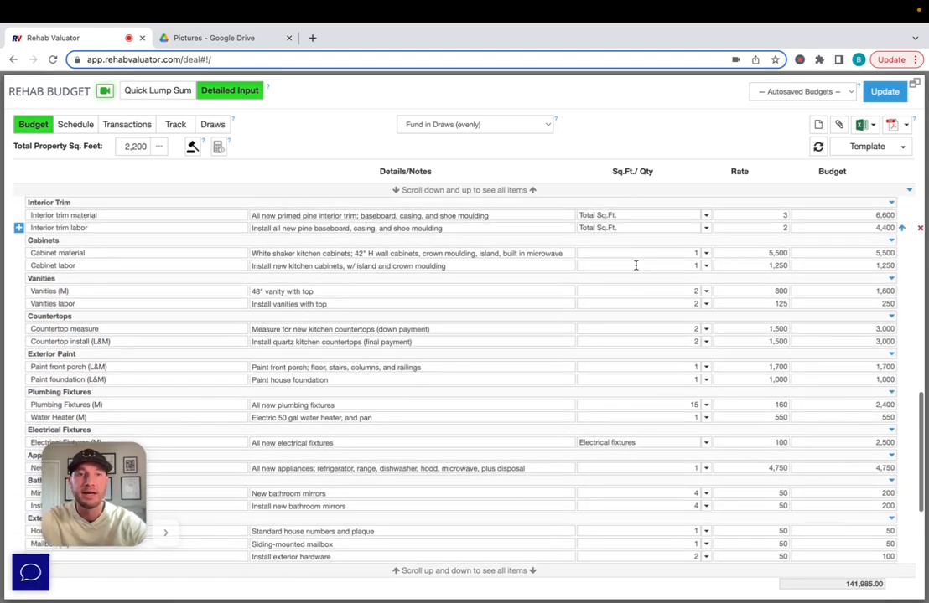
scroll(635, 264, "down", 1)
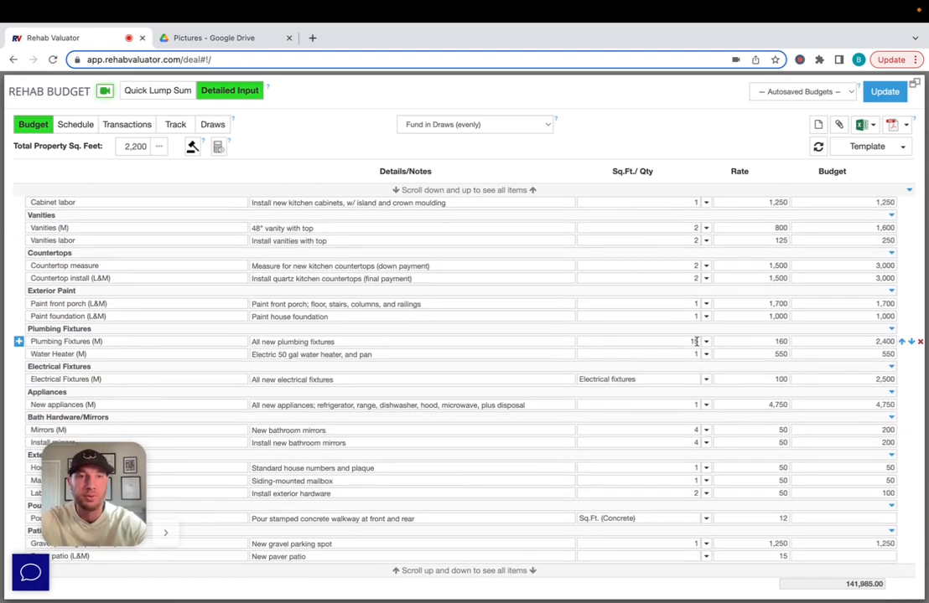
Add a custom property measurement named "Plumbing fixtures" with a value of 15
double_click(693, 341)
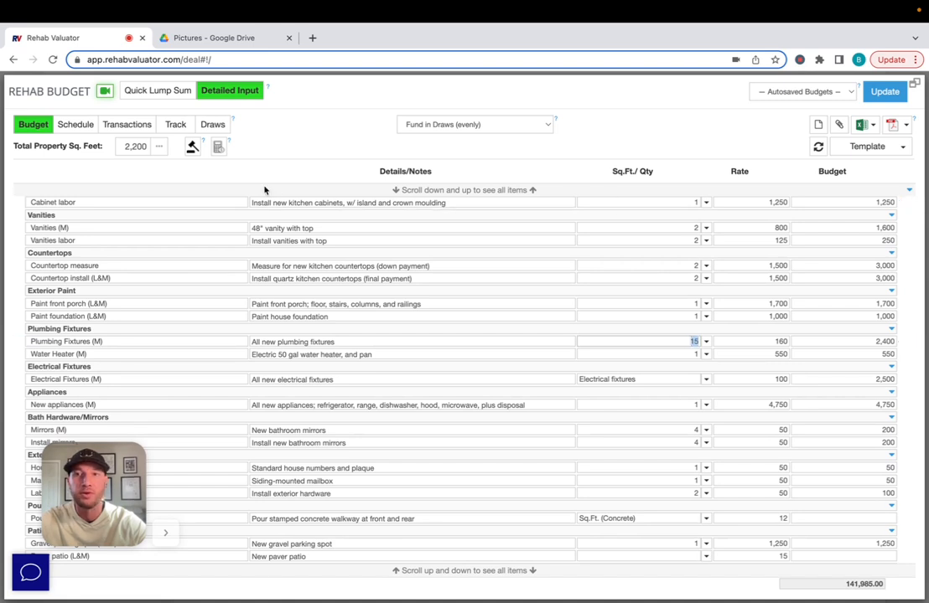
left_click(160, 149)
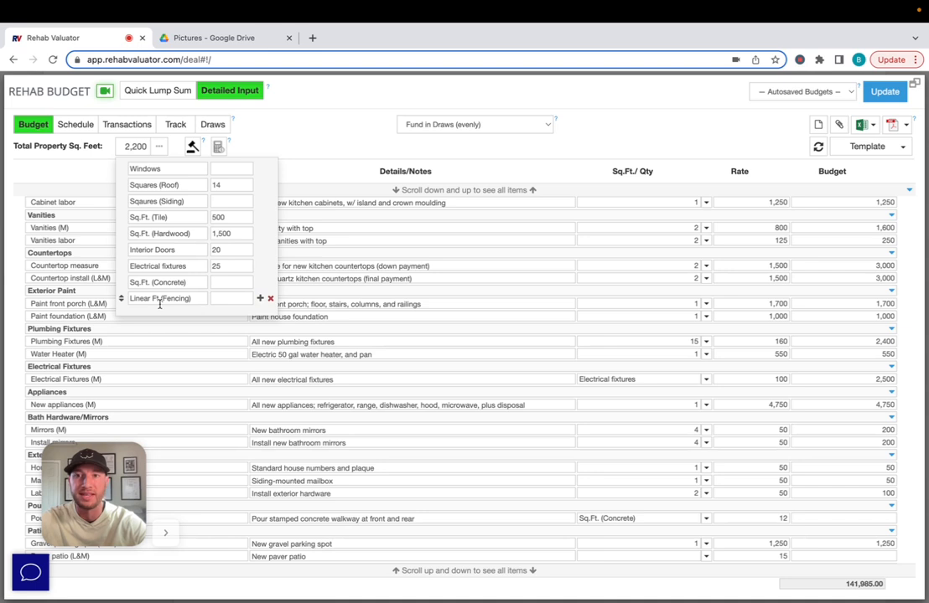
left_click(260, 299)
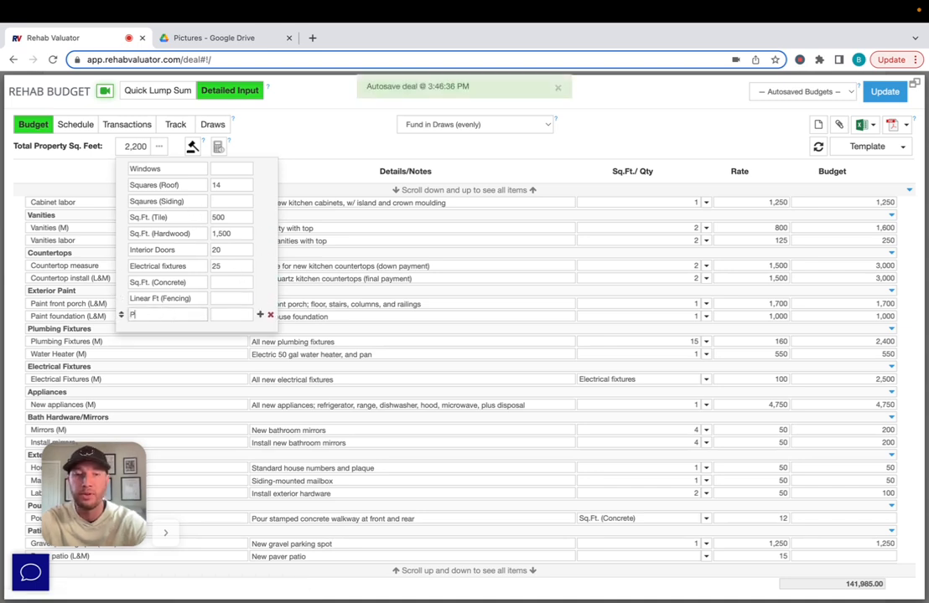
type("Plumbing fixtures")
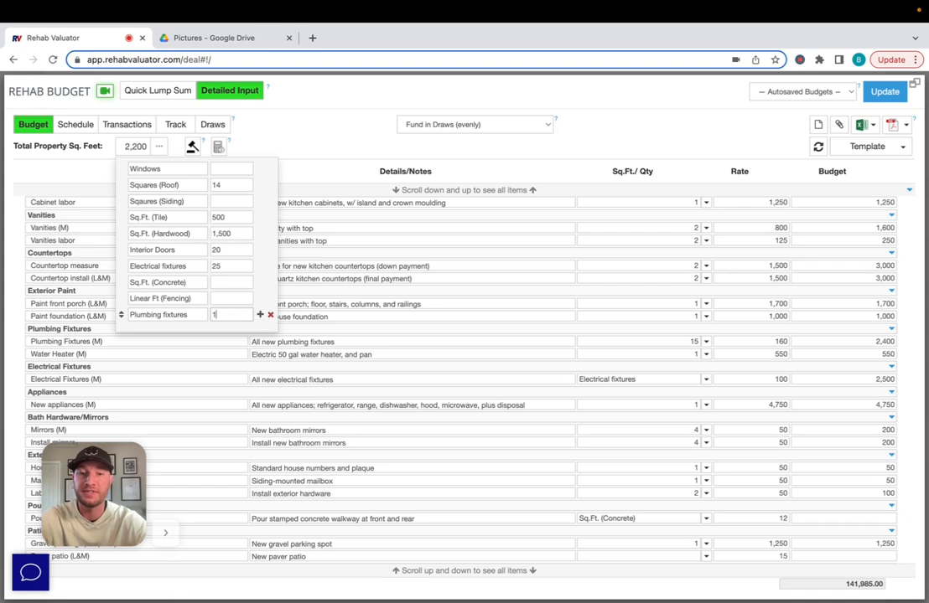
left_click(577, 153)
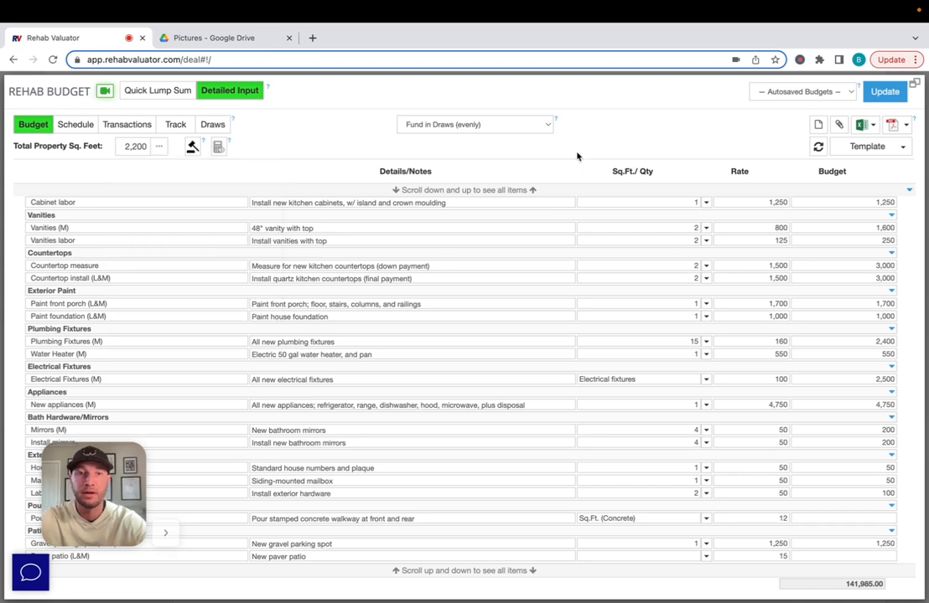
Link the Plumbing Fixtures (M) line item's quantity to the Plumbing fixtures measurement
left_click(706, 346)
scroll(660, 409, "down", 5)
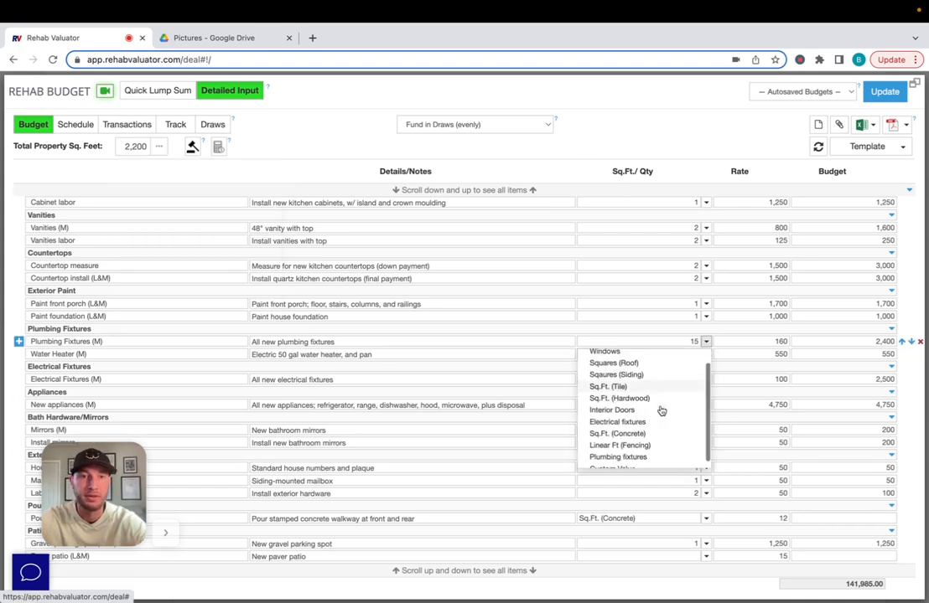
scroll(663, 316, "up", 2)
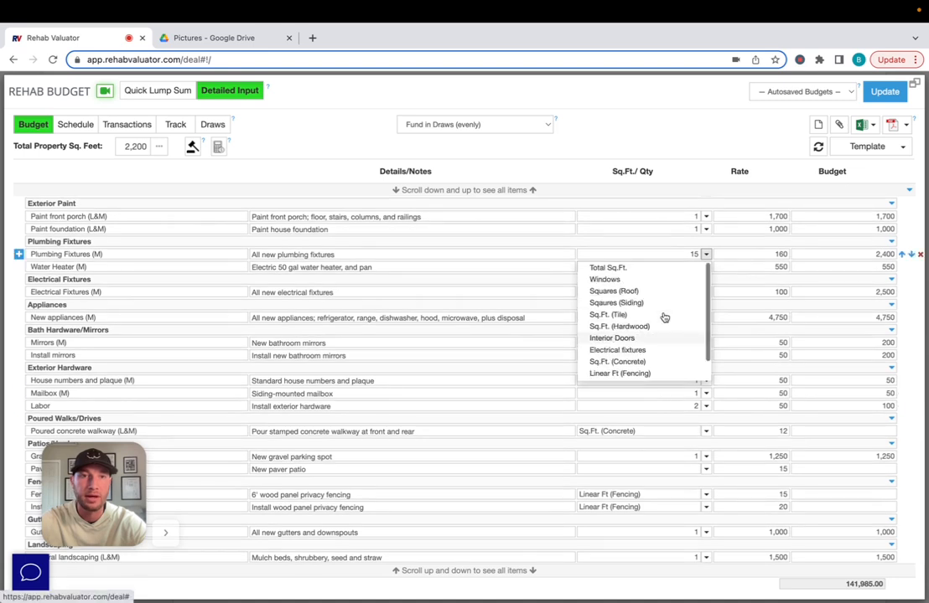
scroll(646, 337, "down", 2)
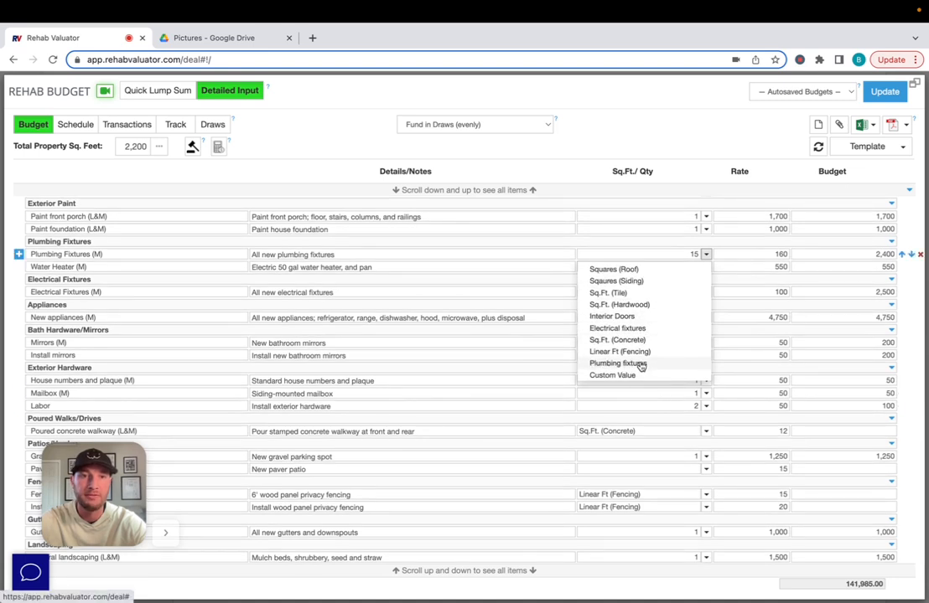
left_click(640, 366)
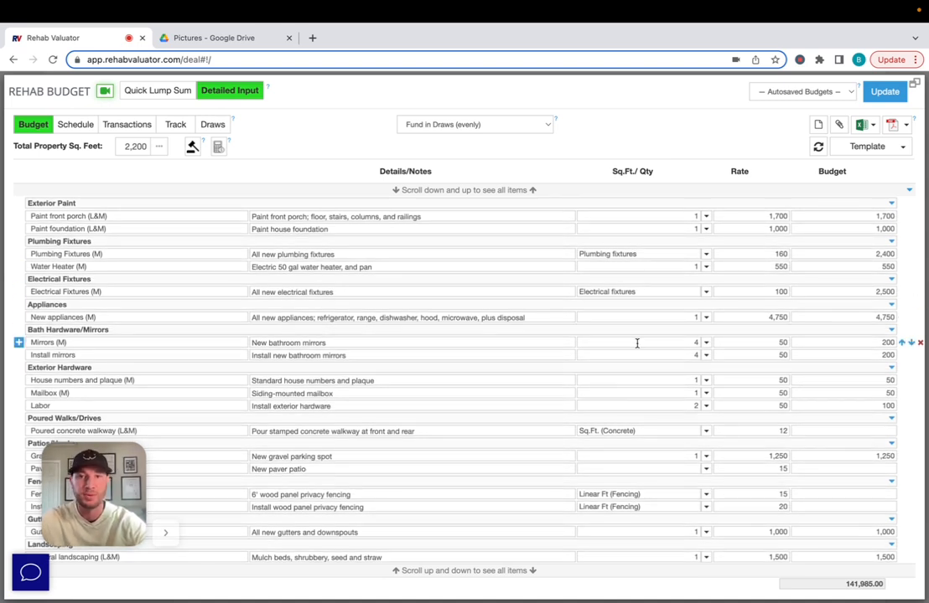
Set the new appliances quantity to 2 and its rate to 4,000
left_click_drag(94, 494, 696, 130)
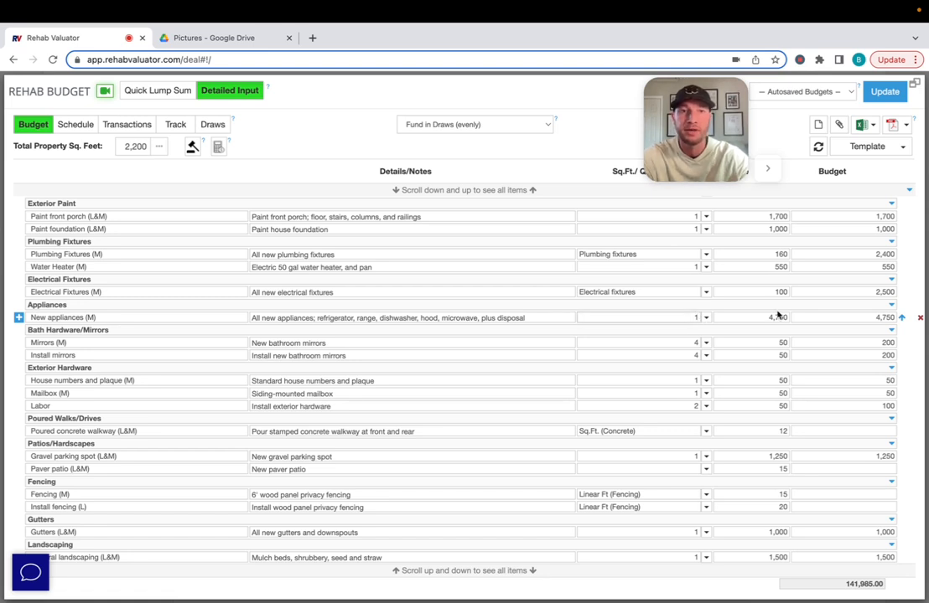
key("BackSpace")
type("2")
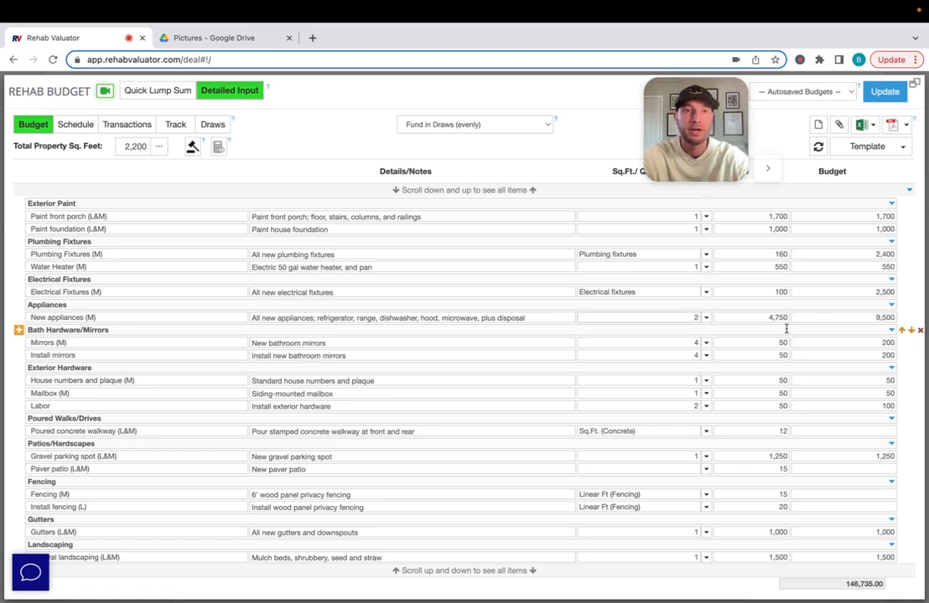
left_click(783, 317)
key("BackSpace")
key("BackSpace")
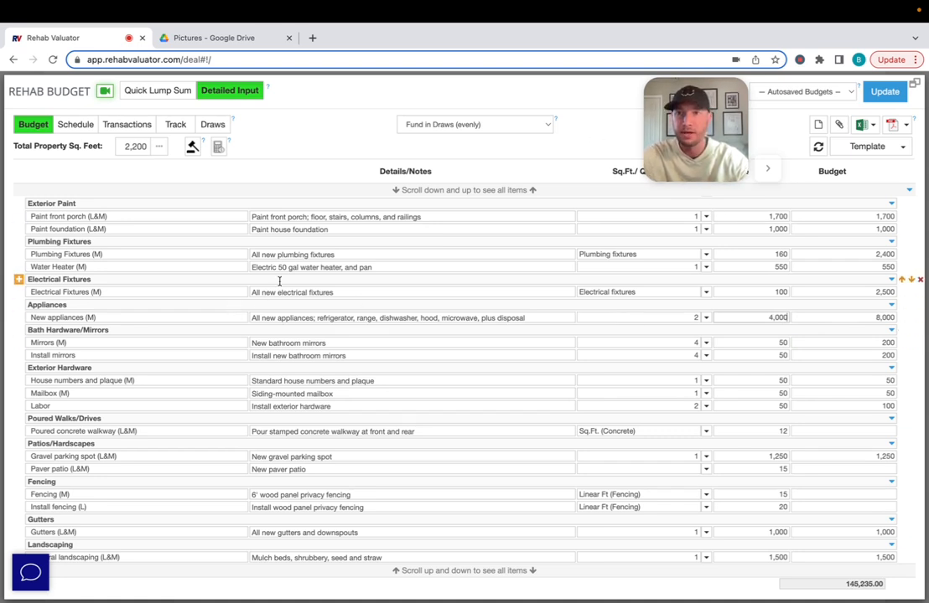
Set the cabinet material and cabinet labor quantities to 2 each
scroll(279, 281, "up", 5)
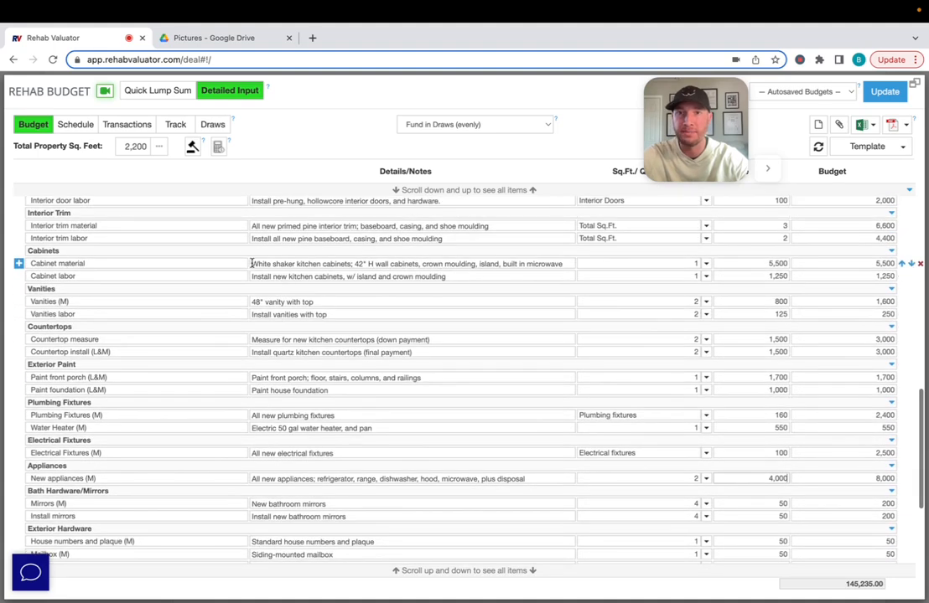
scroll(391, 277, "up", 1)
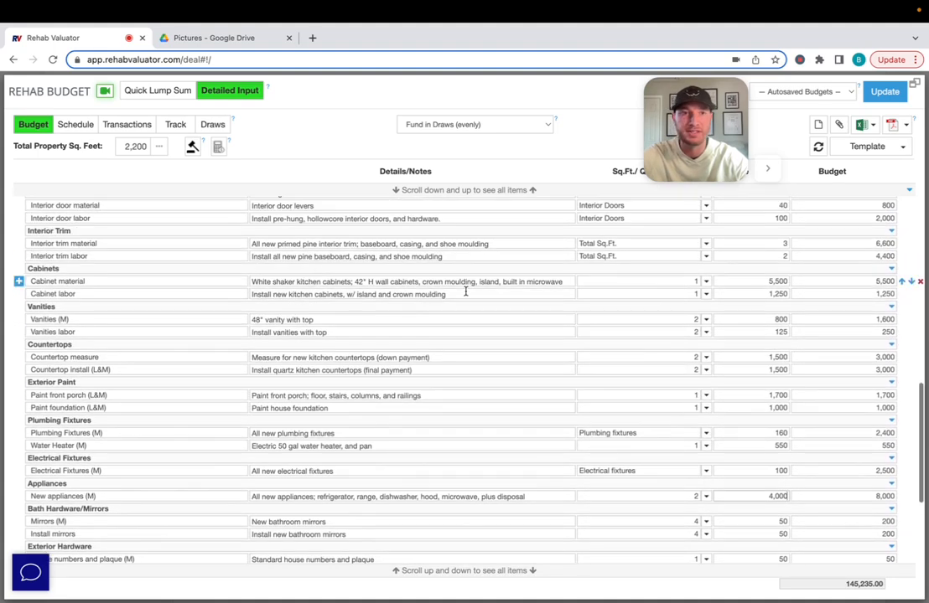
left_click(697, 282)
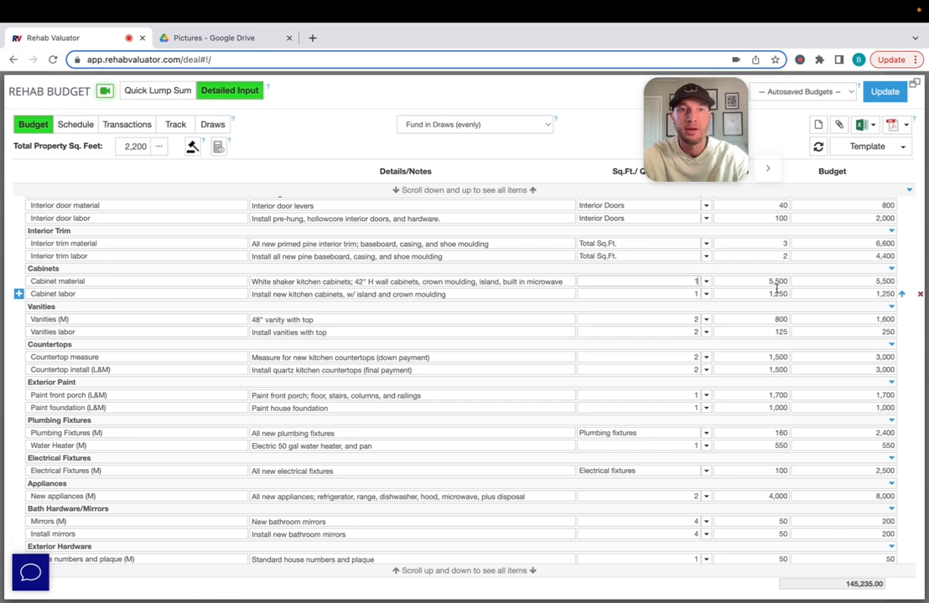
key("BackSpace")
type("2")
left_click(698, 293)
key("BackSpace")
type("2")
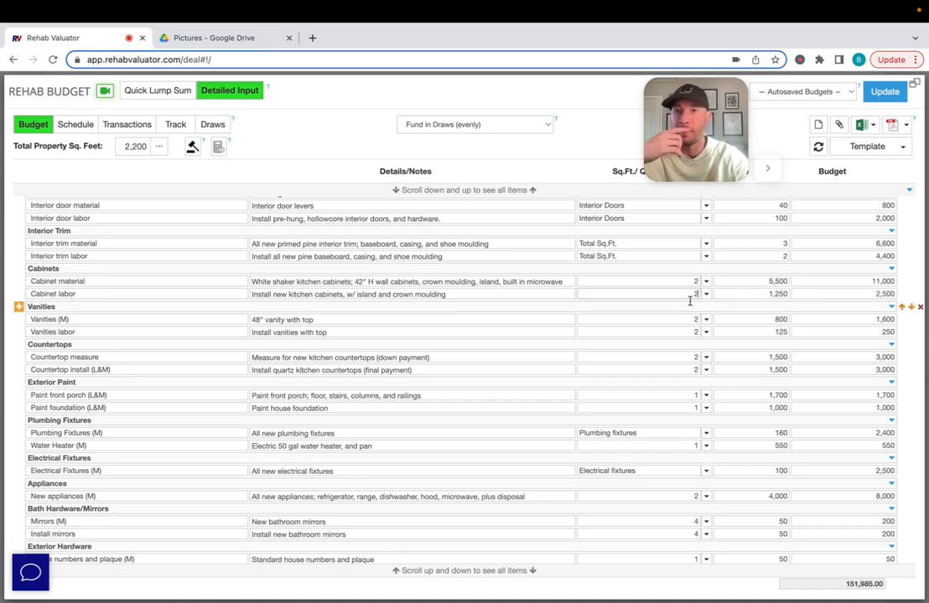
scroll(516, 262, "up", 3)
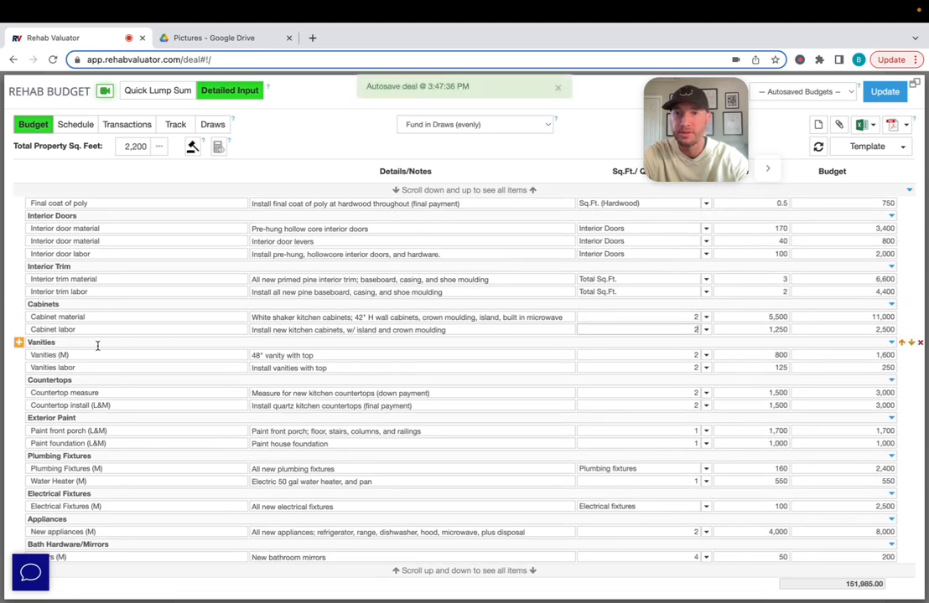
Set the bathroom mirrors and mirror installation quantities to 2 each
scroll(227, 339, "up", 1)
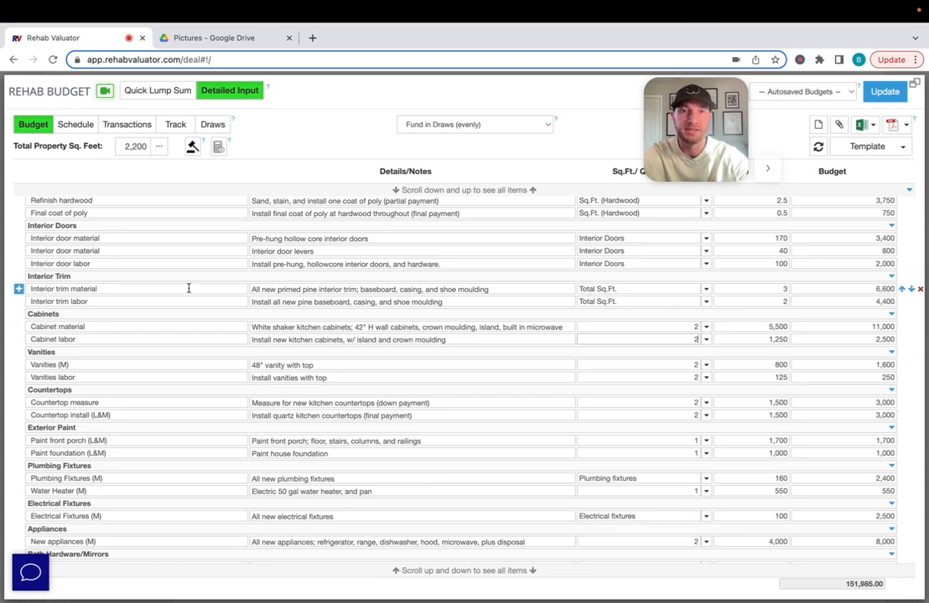
left_click(512, 301)
scroll(511, 300, "down", 2)
scroll(512, 300, "down", 4)
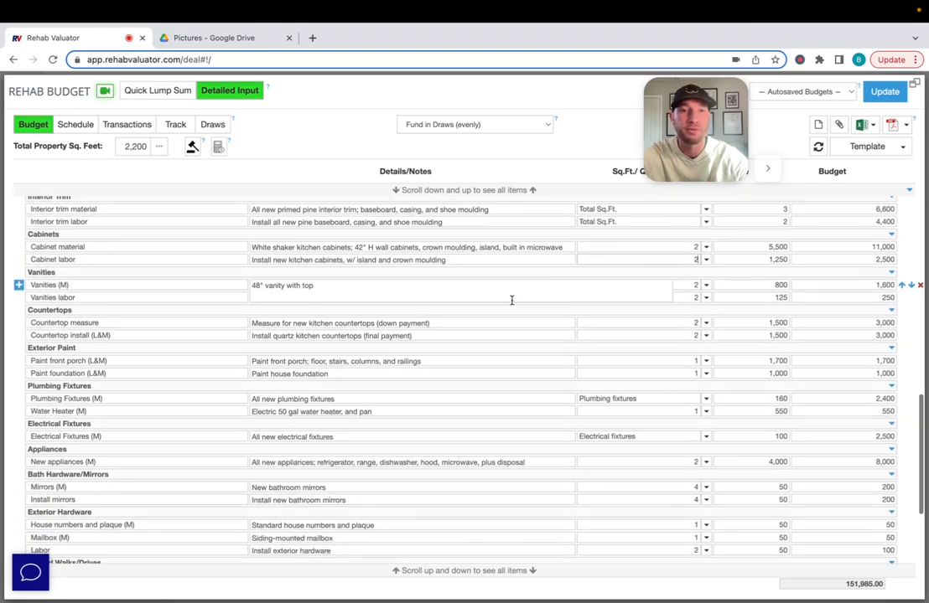
scroll(549, 387, "down", 1)
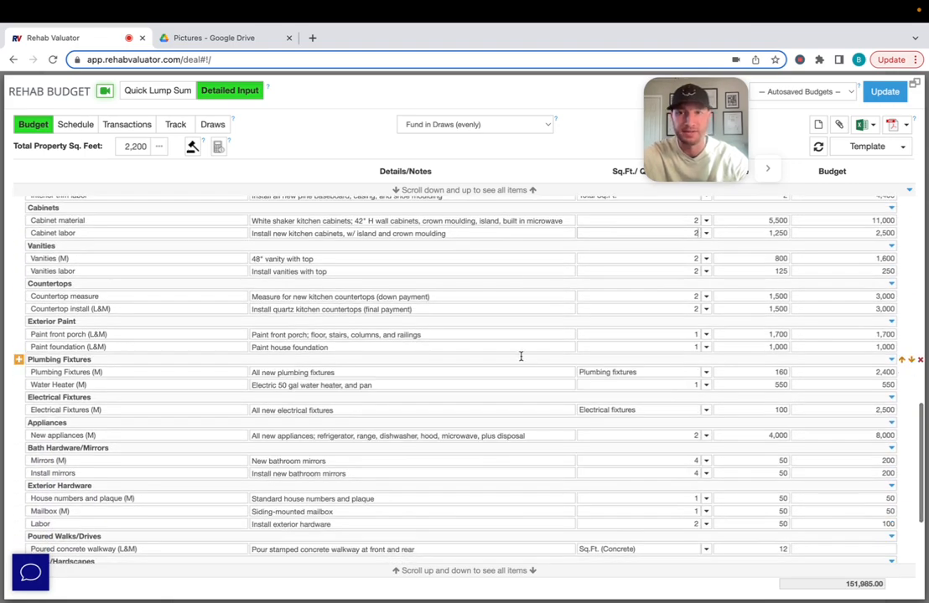
scroll(520, 355, "down", 1)
scroll(520, 338, "down", 4)
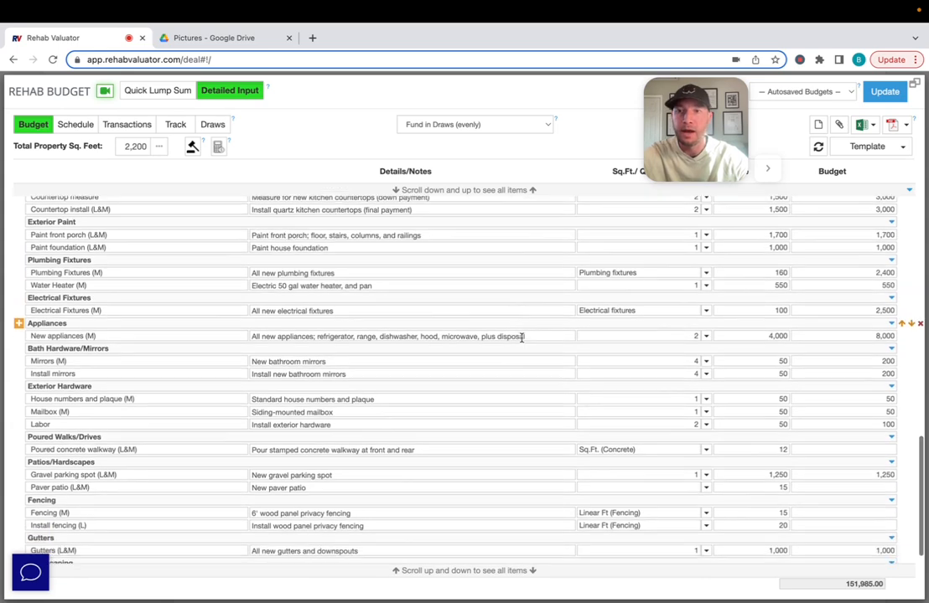
scroll(214, 326, "down", 1)
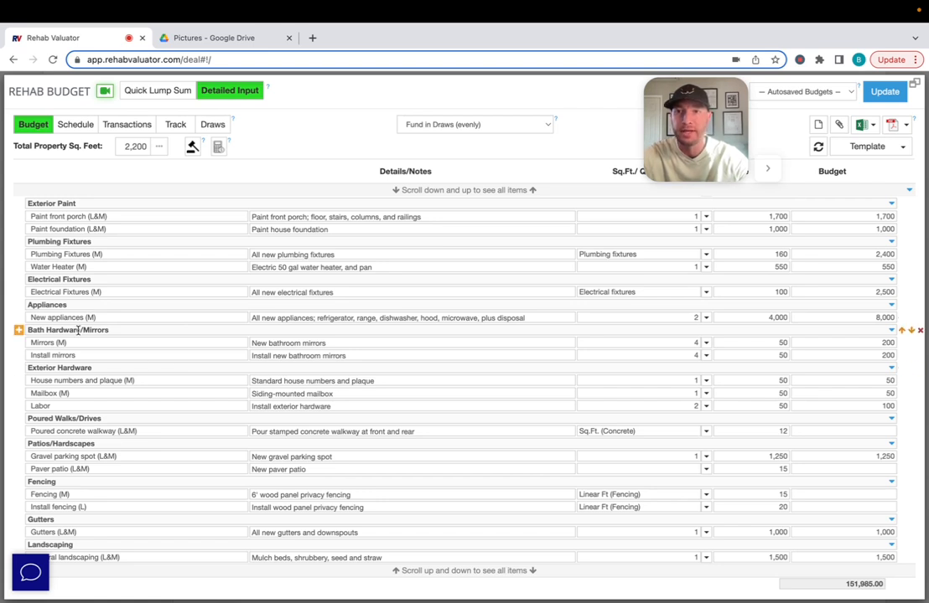
left_click(693, 344)
key("BackSpace")
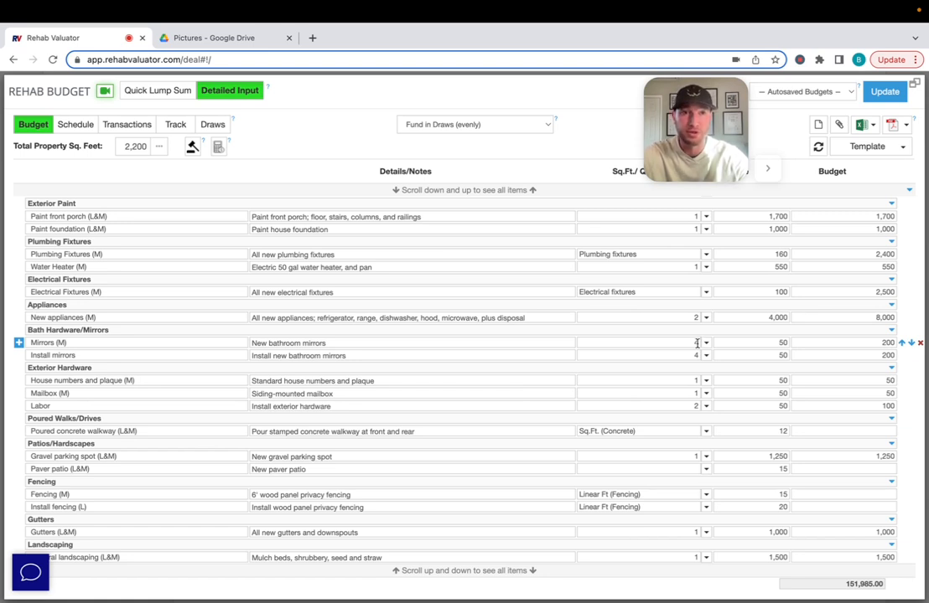
type("2")
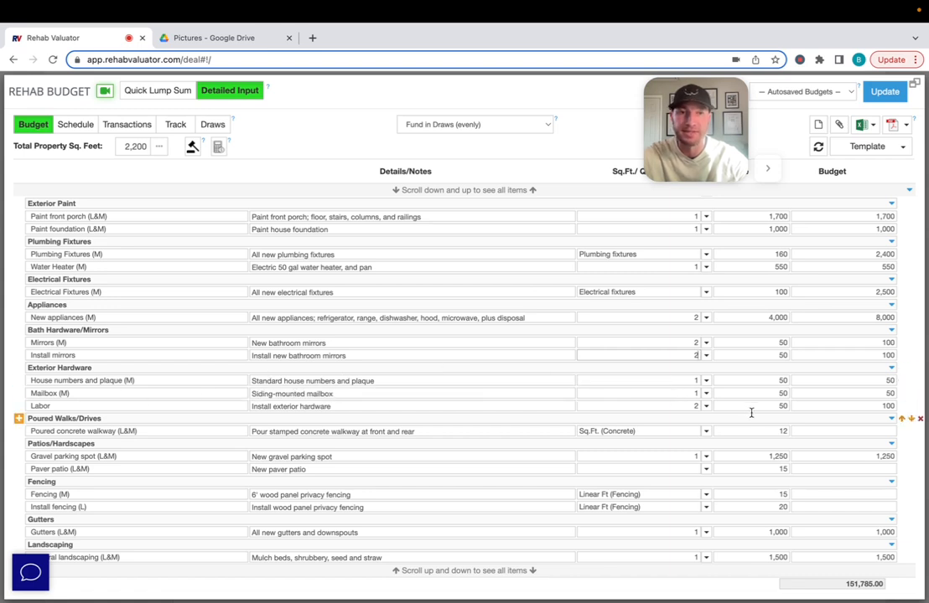
Set the house numbers and mailbox quantities to 2 each, and the exterior hardware labor quantity to 4
type("2")
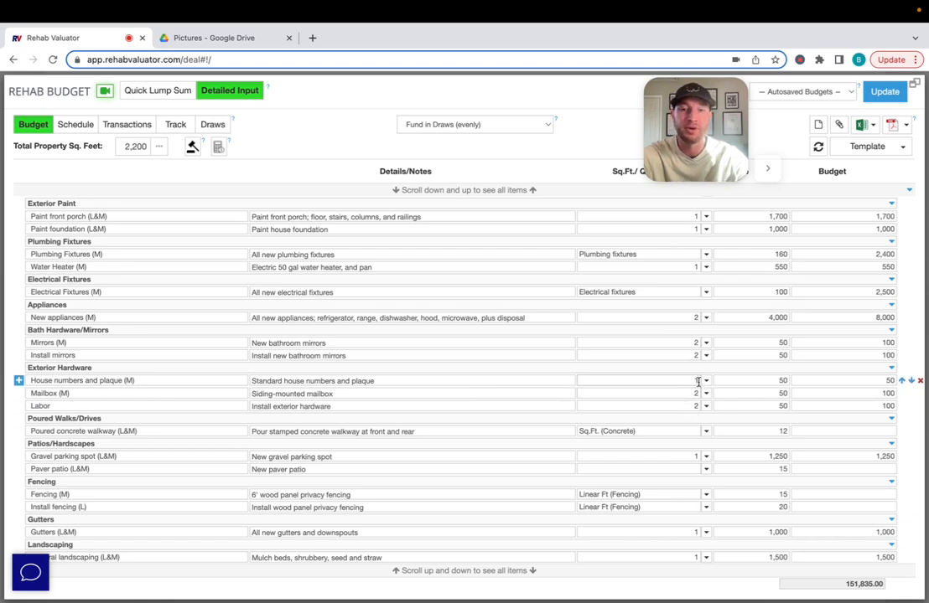
type("2")
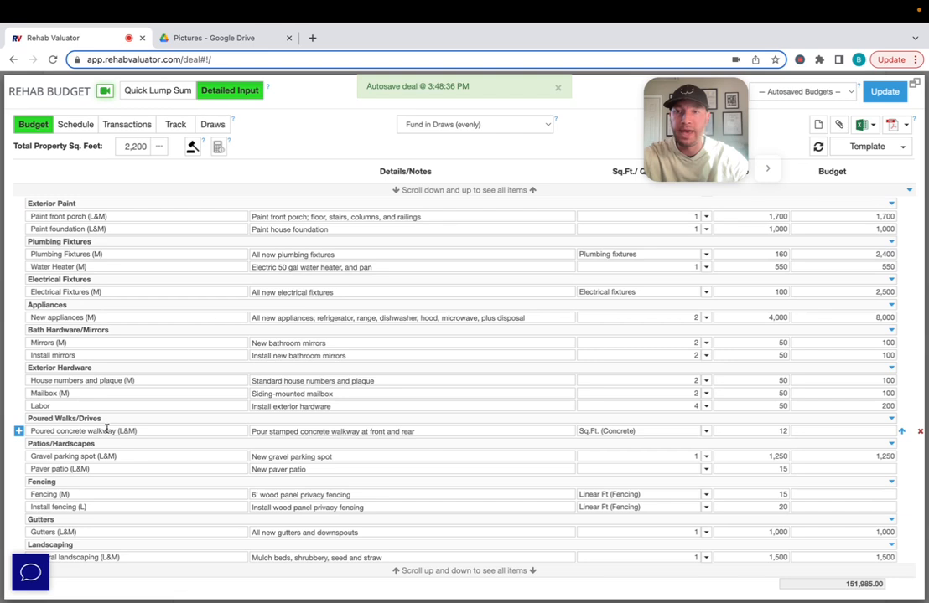
Delete the poured concrete walkway item and set the paver patio's quantity to 100 and its rate to 17
left_click(921, 433)
left_click(447, 398)
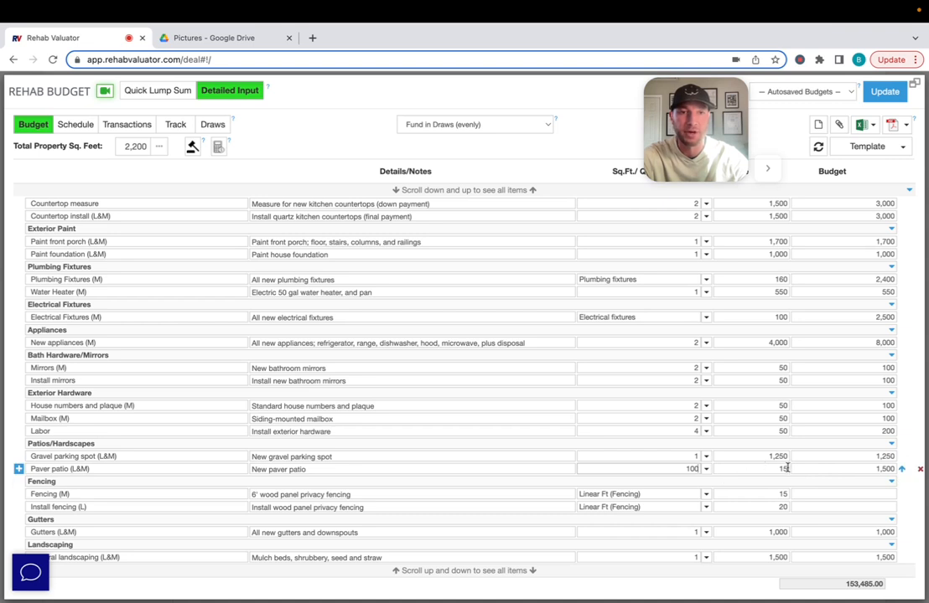
key("BackSpace")
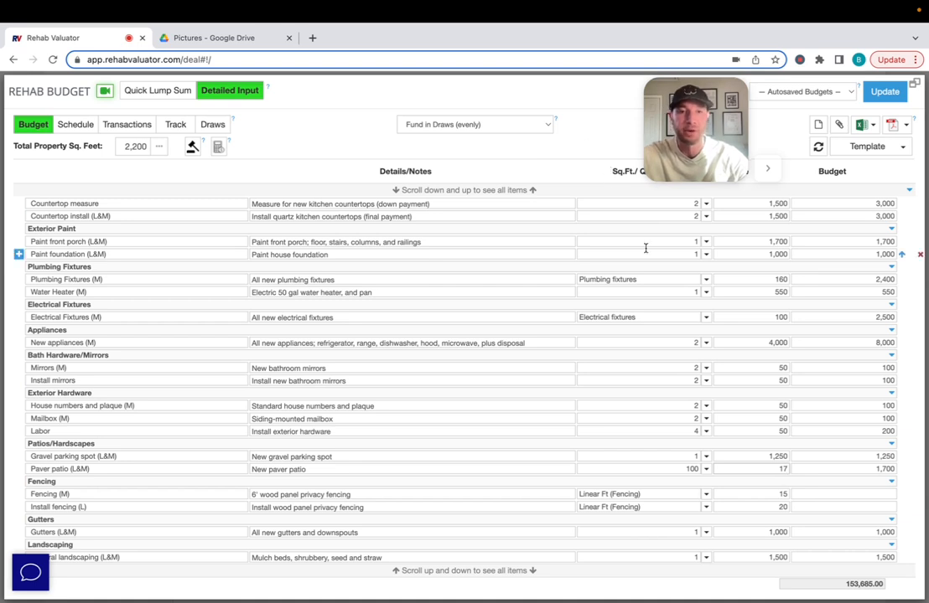
left_click(308, 457)
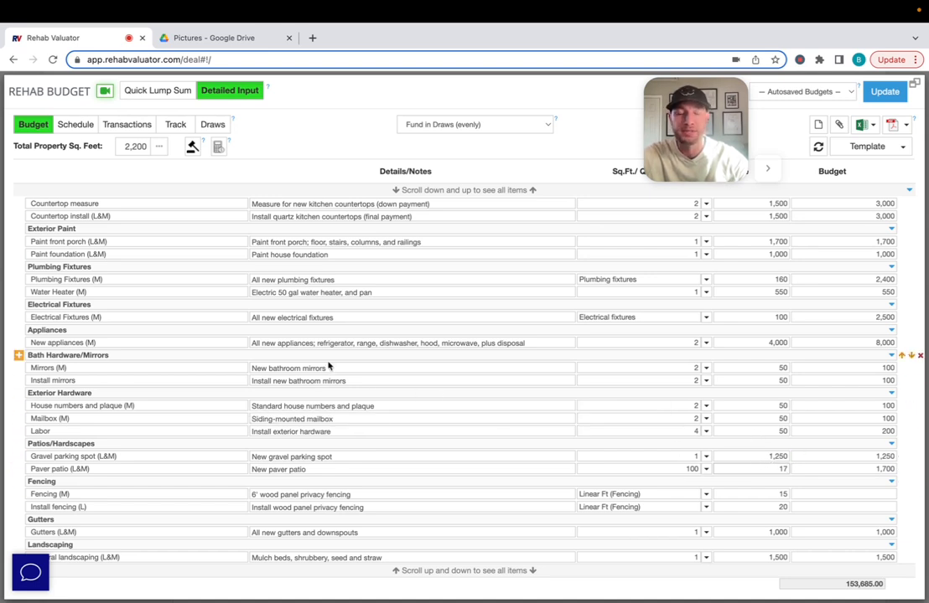
scroll(331, 365, "up", 1)
scroll(340, 366, "down", 1)
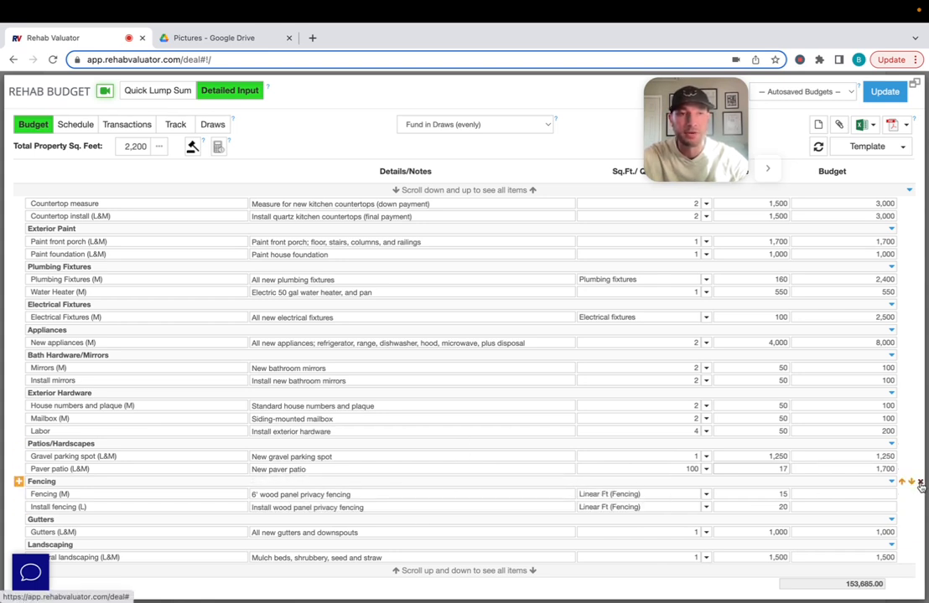
Delete the Fencing group together with its material and installation items
left_click(919, 484)
left_click(446, 394)
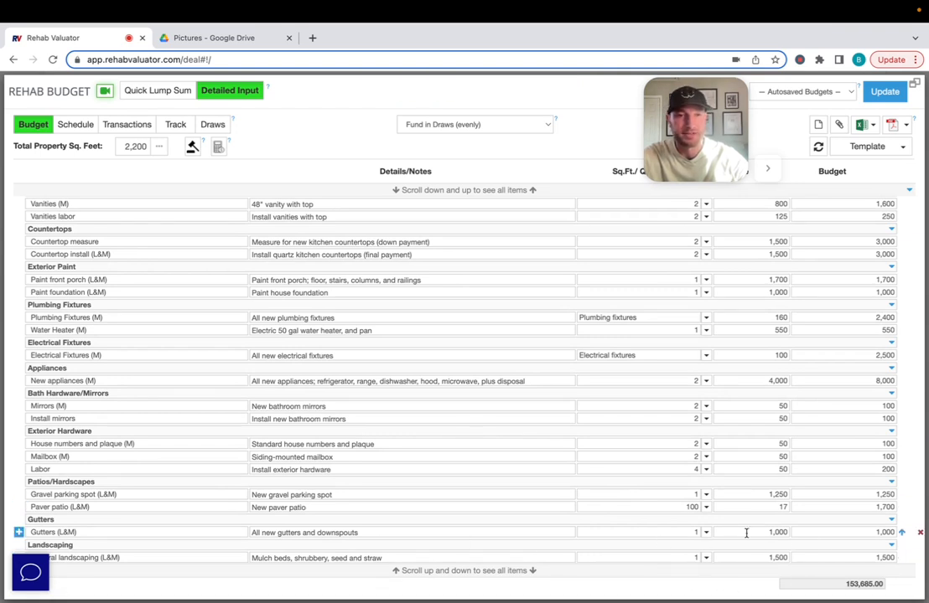
left_click(550, 354)
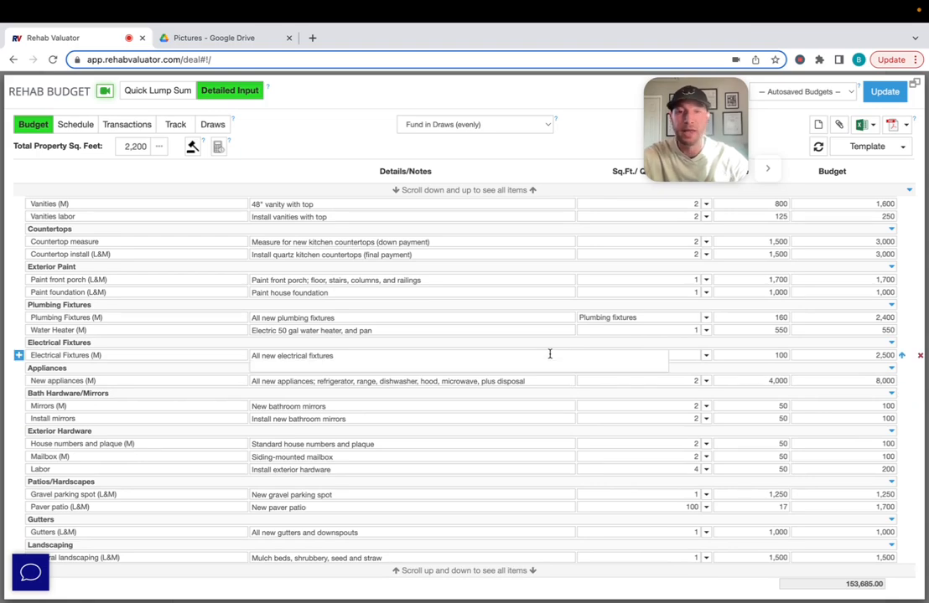
Add a "Demo shed" line item to the Demo group with the note "Demo shed at rear of property"
scroll(550, 354, "up", 15)
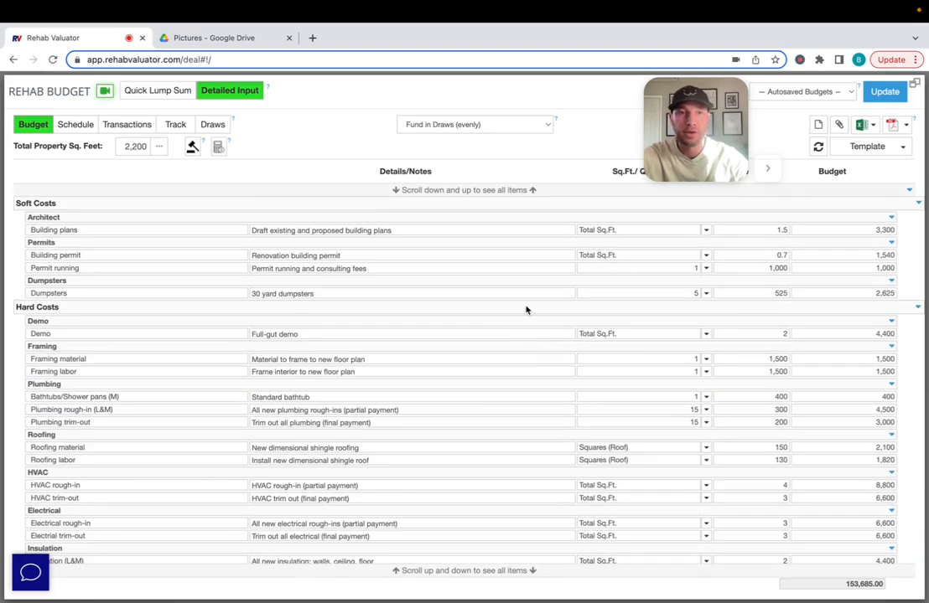
scroll(120, 316, "down", 1)
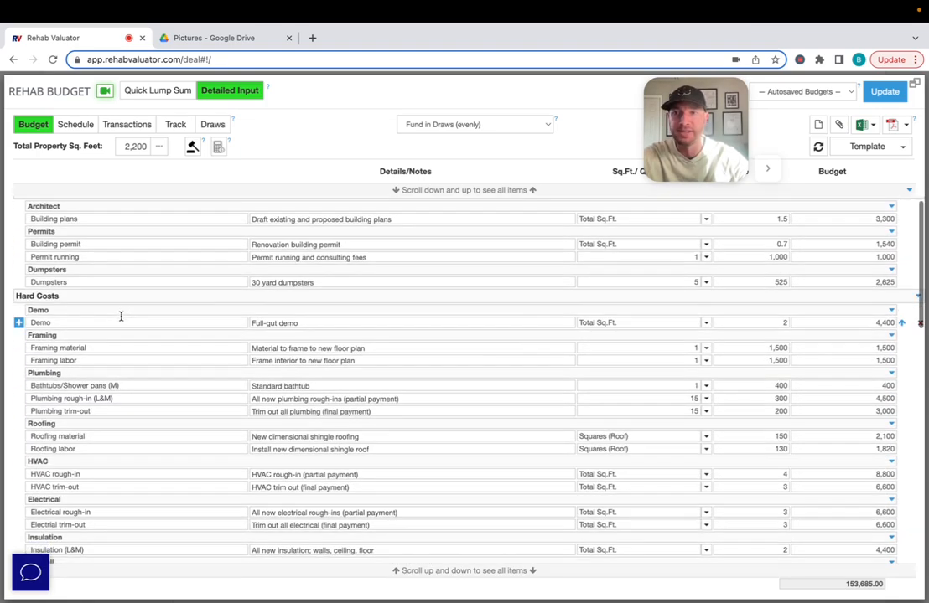
left_click(19, 323)
left_click(47, 336)
type("Demo shed")
left_click(272, 335)
type("Dem")
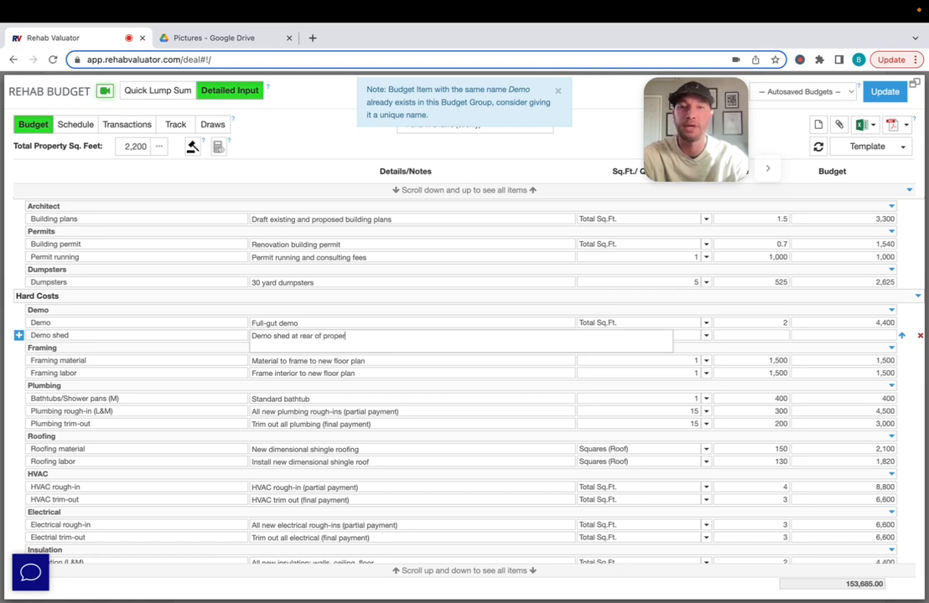
Set the demo shed item's quantity to 1 and its rate to 1,500
left_click(689, 337)
type("1")
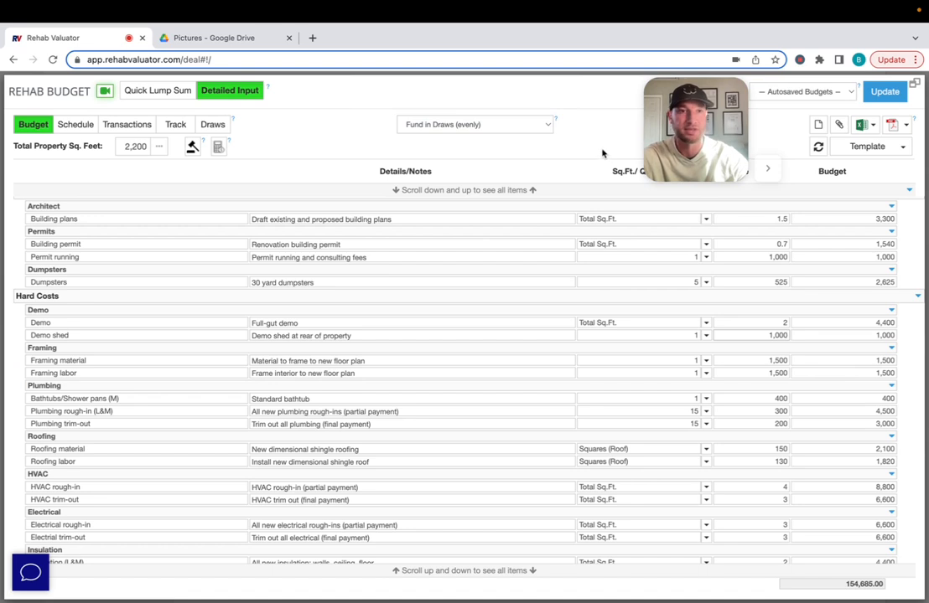
key("BackSpace")
key("BackSpace")
type("500")
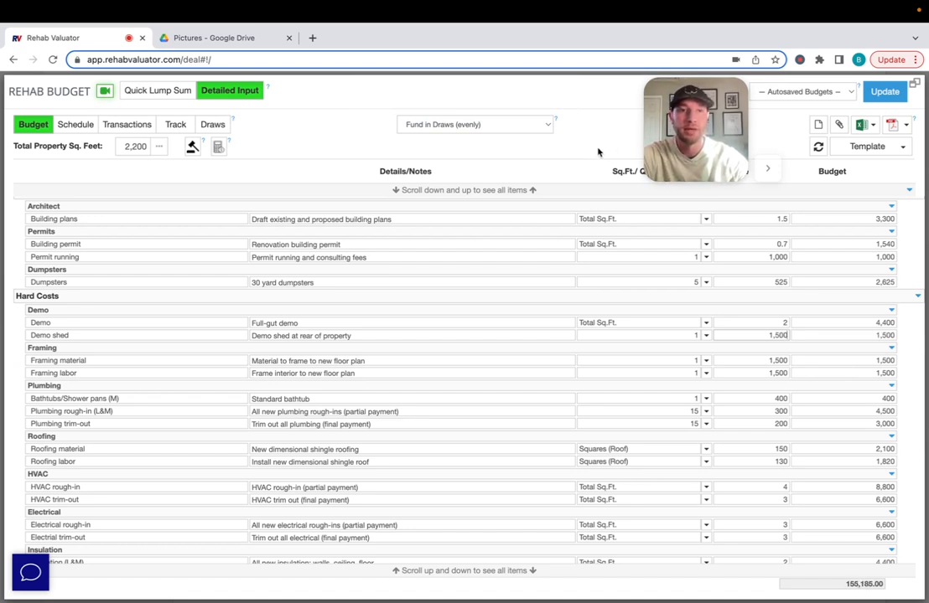
Review the hard cost line items from framing down to gutters for remaining quantities and rates
mouse_move(685, 112)
left_mouse_down()
mouse_move(385, 110)
mouse_move(657, 111)
mouse_move(683, 92)
left_mouse_up()
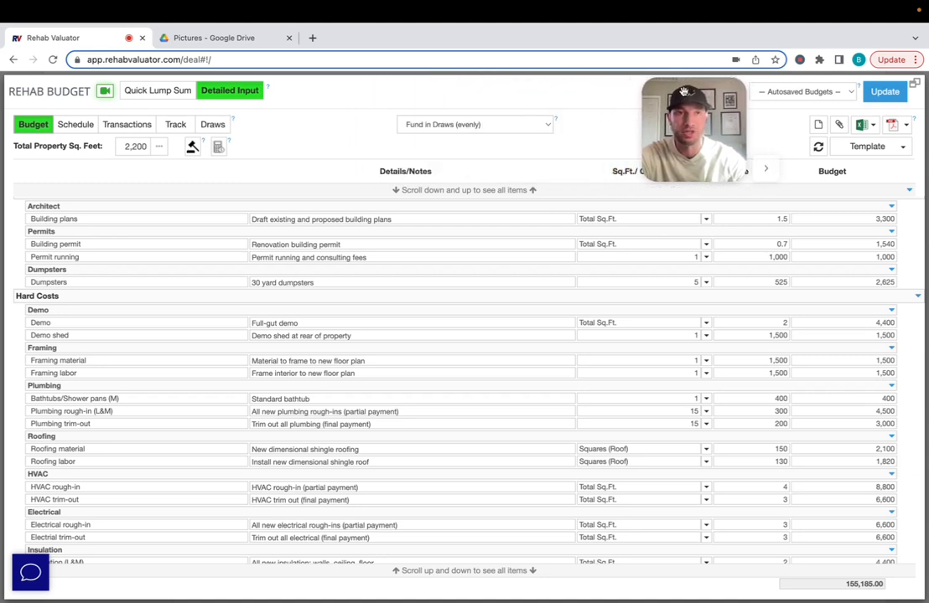
scroll(464, 413, "down", 4)
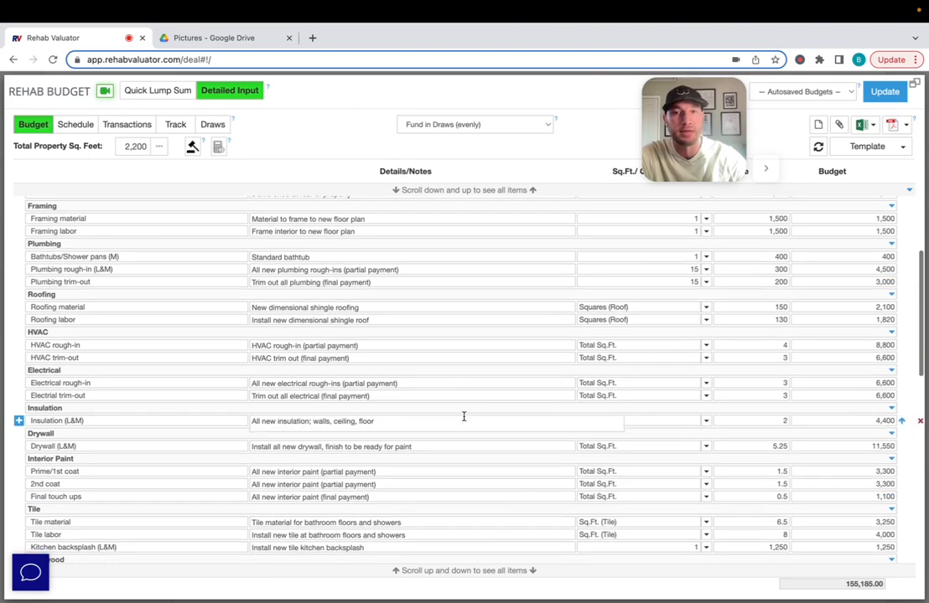
scroll(464, 399, "down", 4)
scroll(402, 323, "down", 2)
scroll(404, 323, "down", 2)
scroll(415, 281, "up", 4)
scroll(414, 281, "down", 2)
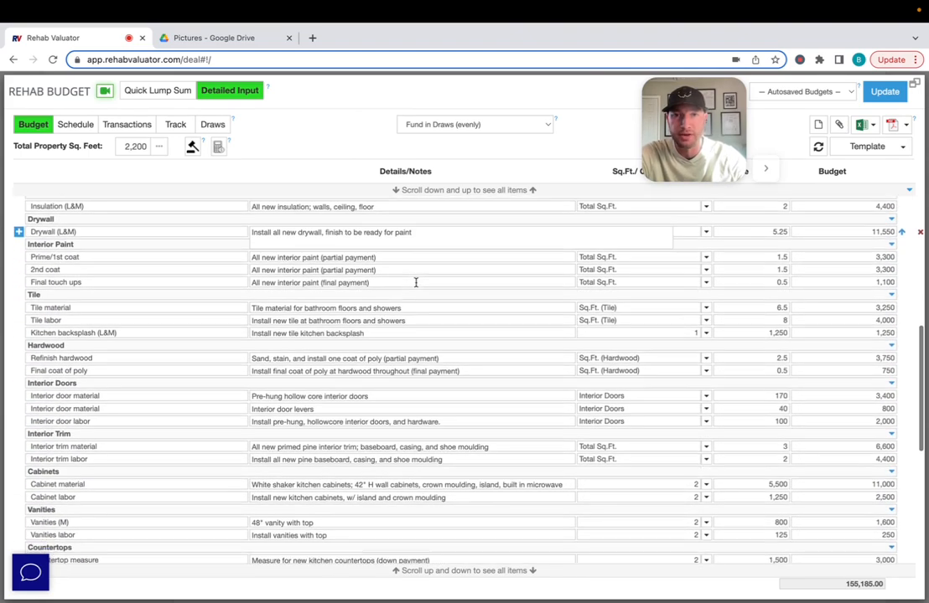
scroll(415, 282, "down", 6)
scroll(415, 286, "down", 2)
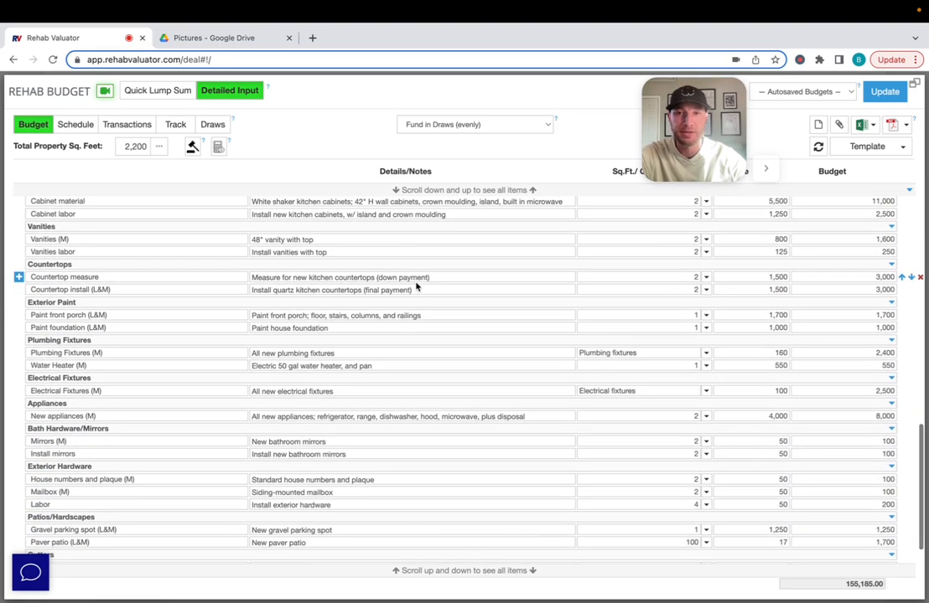
scroll(416, 287, "down", 1)
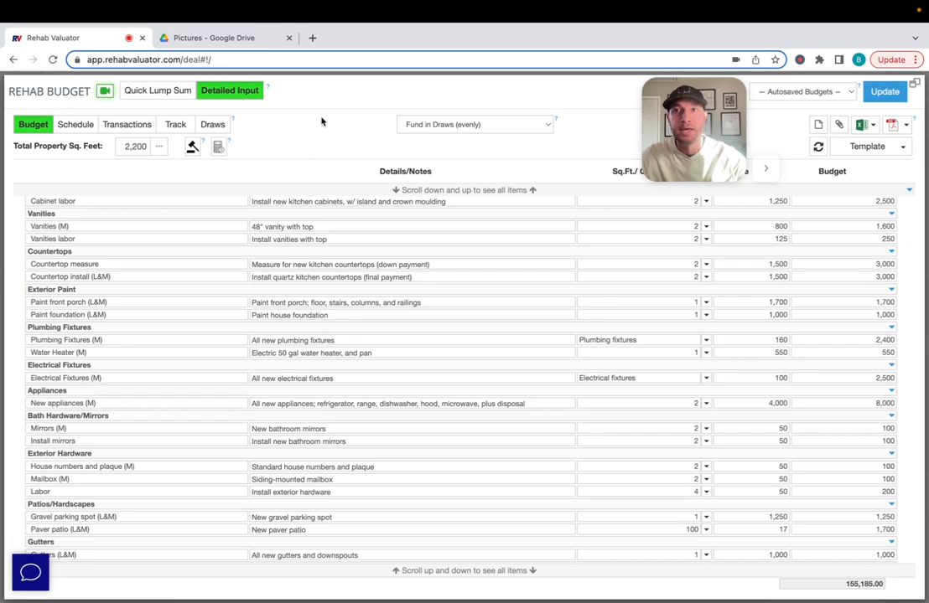
Open the project schedule and examine the timeline and dependencies of the permits, demo, framing and plumbing tasks
left_click(78, 125)
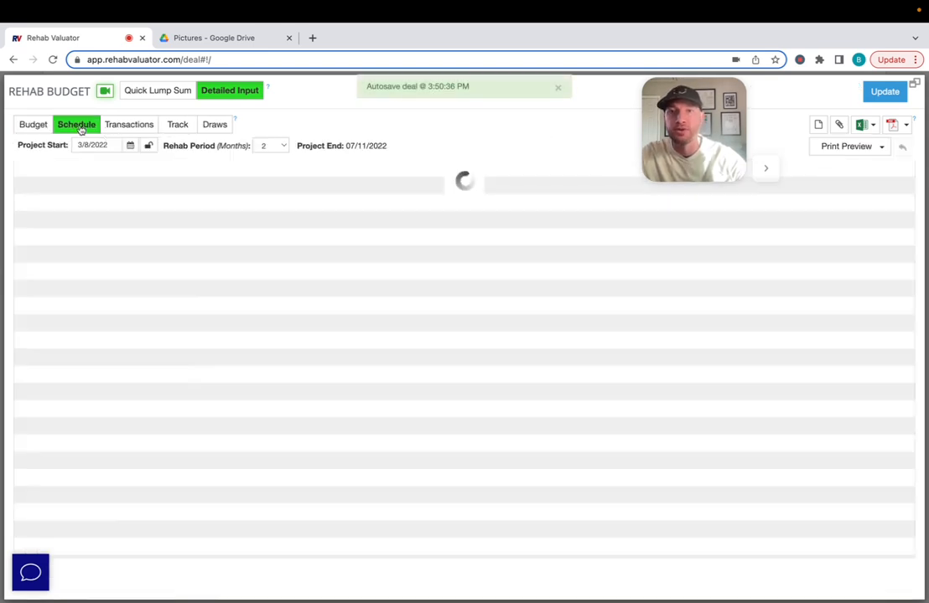
scroll(619, 352, "right", 10)
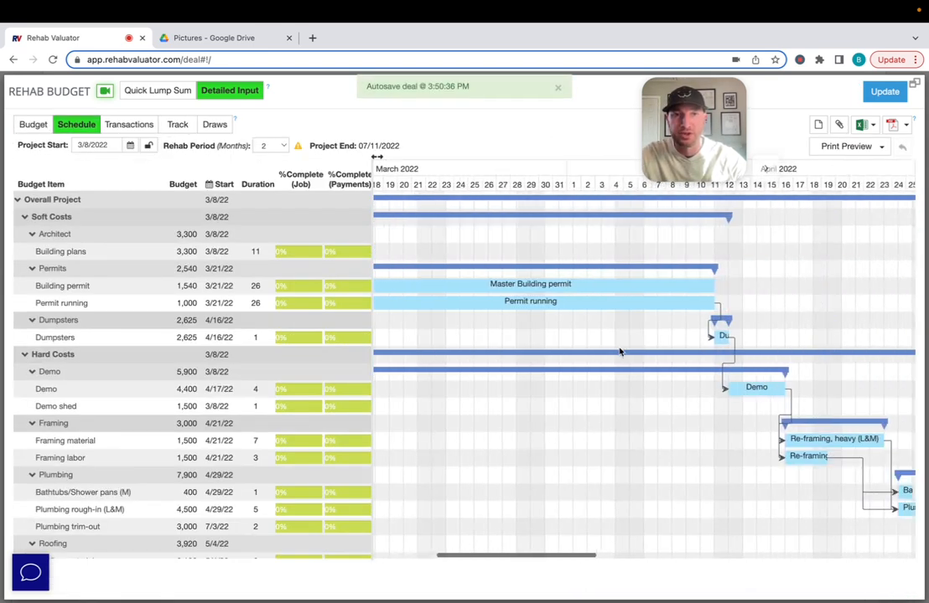
scroll(620, 352, "down", 8)
scroll(619, 352, "right", 5)
scroll(619, 352, "up", 3)
scroll(620, 352, "up", 8)
scroll(619, 352, "left", 5)
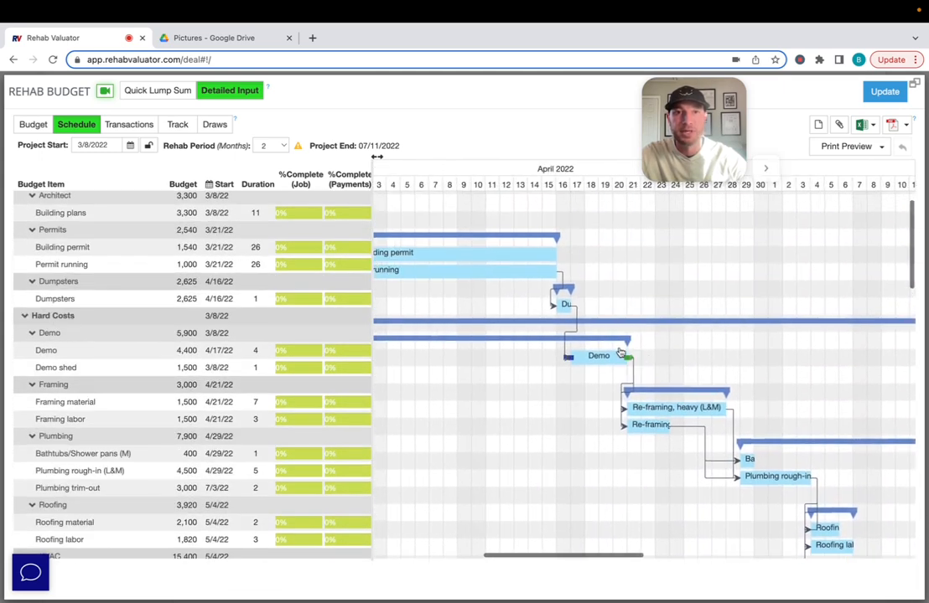
scroll(636, 347, "down", 2)
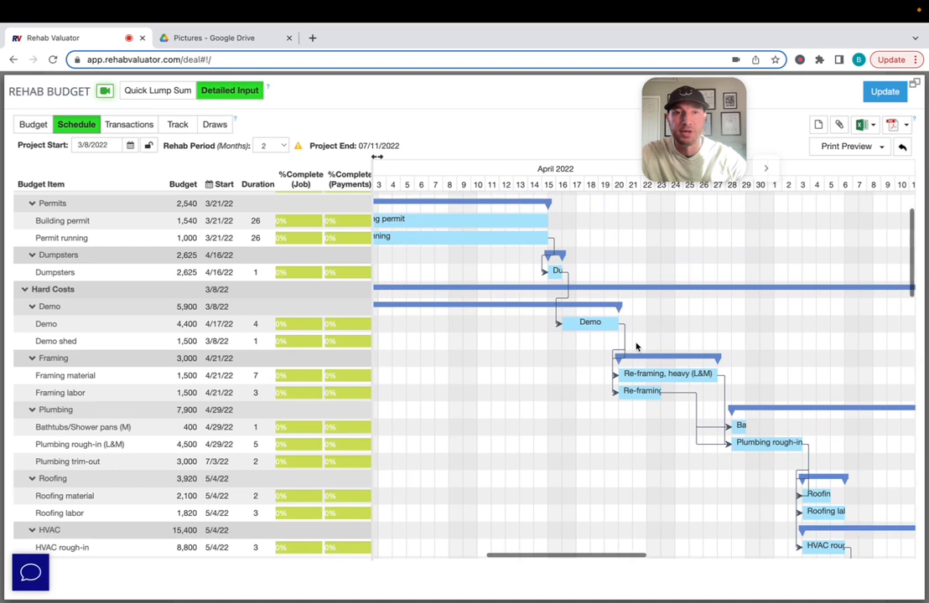
scroll(636, 346, "right", 5)
mouse_move(537, 379)
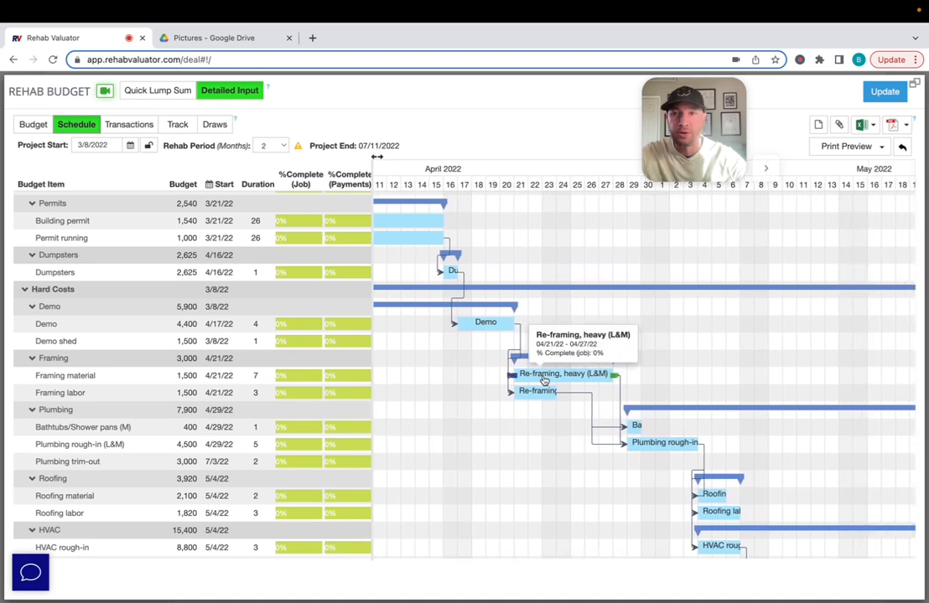
scroll(648, 381, "down", 3)
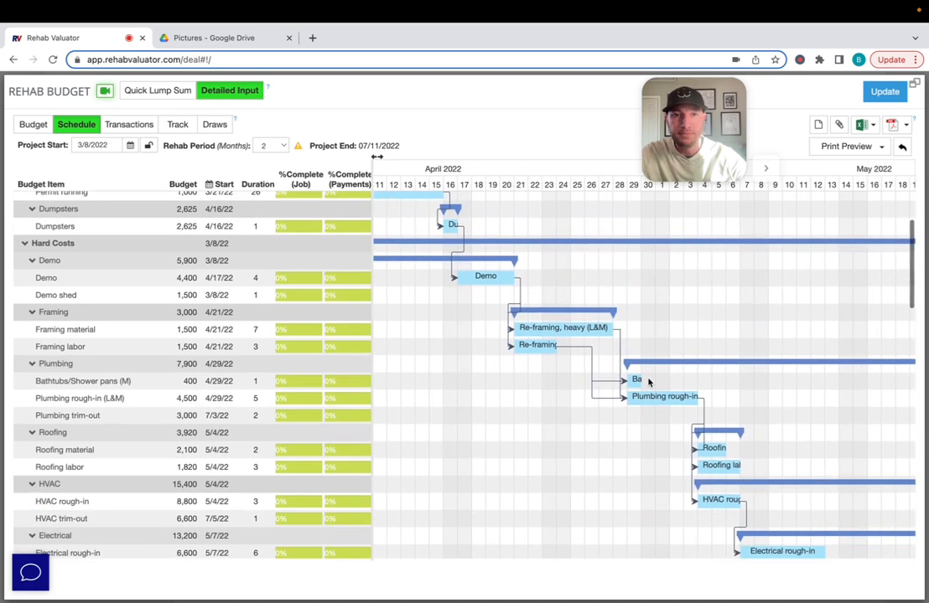
Examine the schedule's timeline and dependencies for the roofing, HVAC, electrical, insulation and drywall tasks
scroll(648, 384, "right", 3)
scroll(647, 385, "down", 2)
scroll(647, 340, "down", 1)
scroll(647, 339, "right", 5)
scroll(648, 340, "down", 3)
scroll(647, 340, "right", 3)
scroll(647, 340, "down", 3)
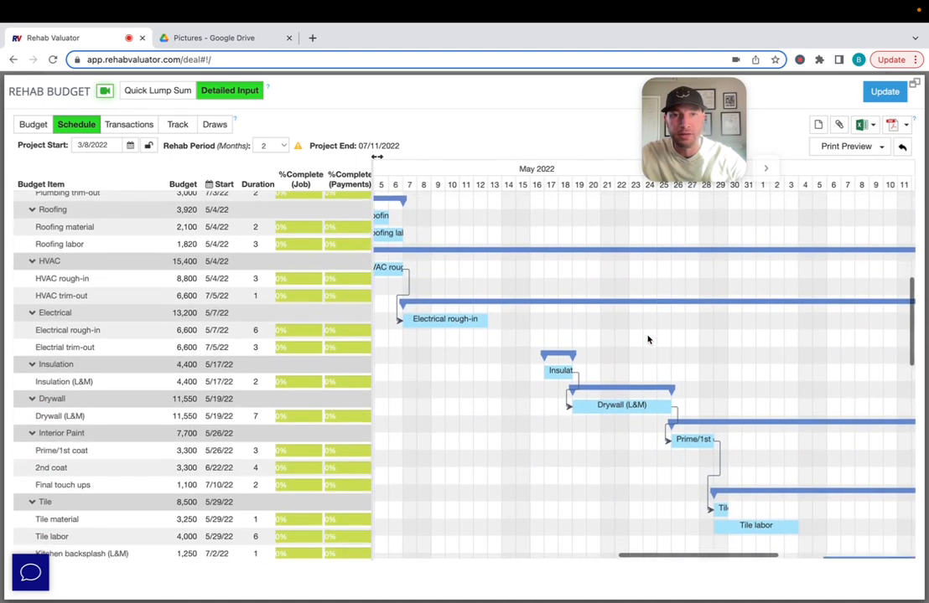
scroll(594, 302, "down", 2)
scroll(593, 303, "right", 4)
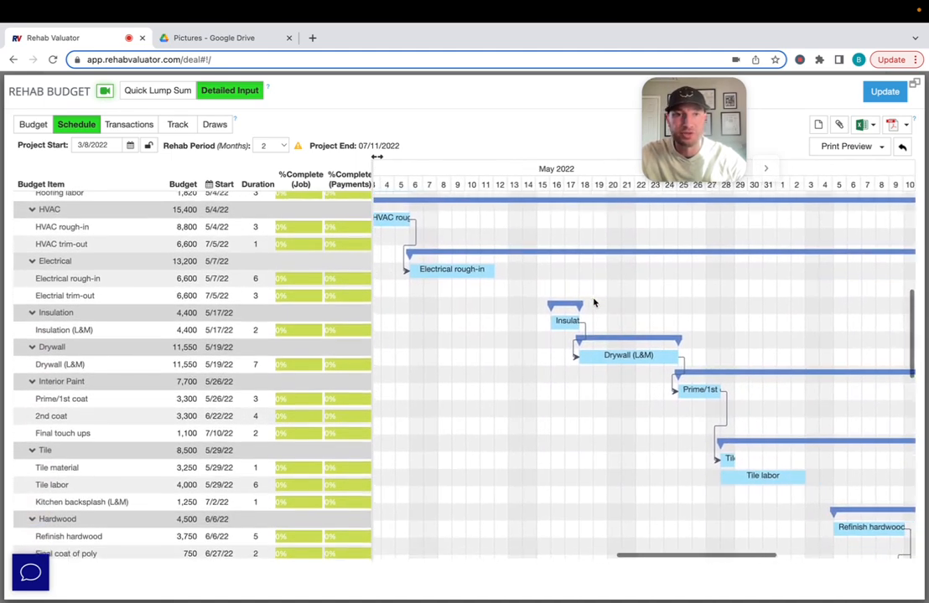
Examine the schedule's interior paint, tile, hardwood, interior door, trim, cabinet and countertop tasks and their dependencies
scroll(593, 302, "down", 1)
scroll(593, 303, "down", 2)
scroll(593, 303, "right", 3)
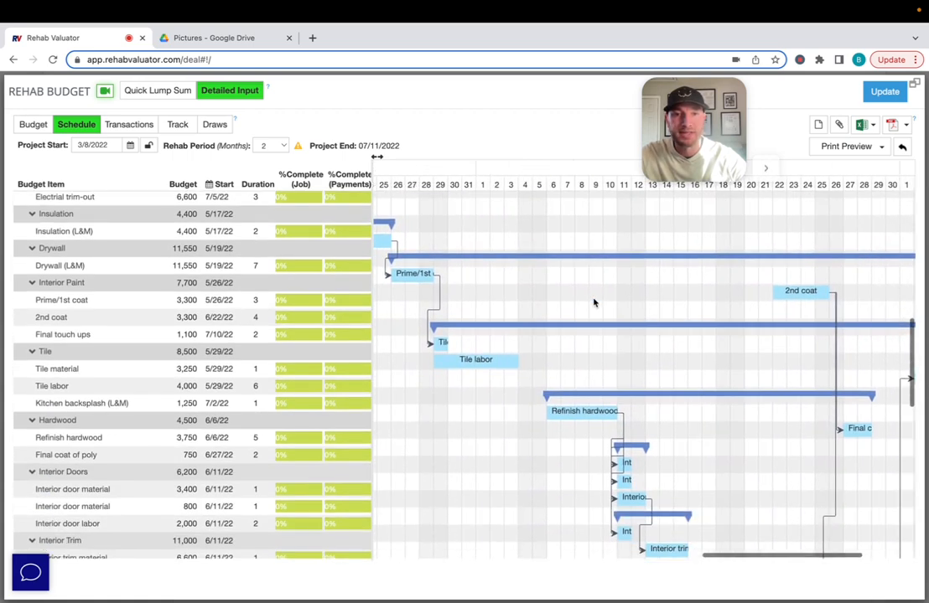
scroll(593, 302, "down", 3)
scroll(593, 302, "right", 3)
scroll(593, 302, "down", 2)
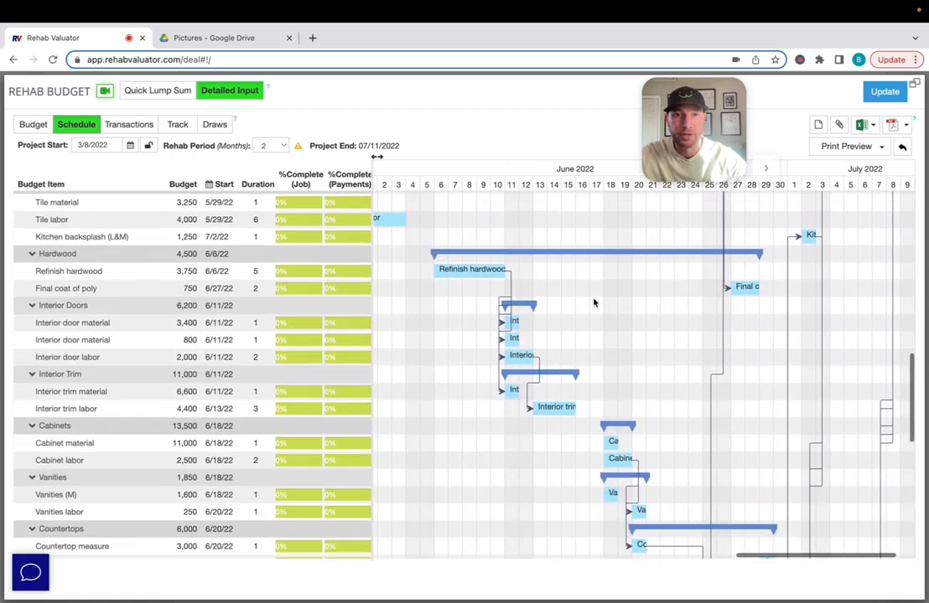
scroll(593, 303, "right", 1)
scroll(593, 303, "up", 7)
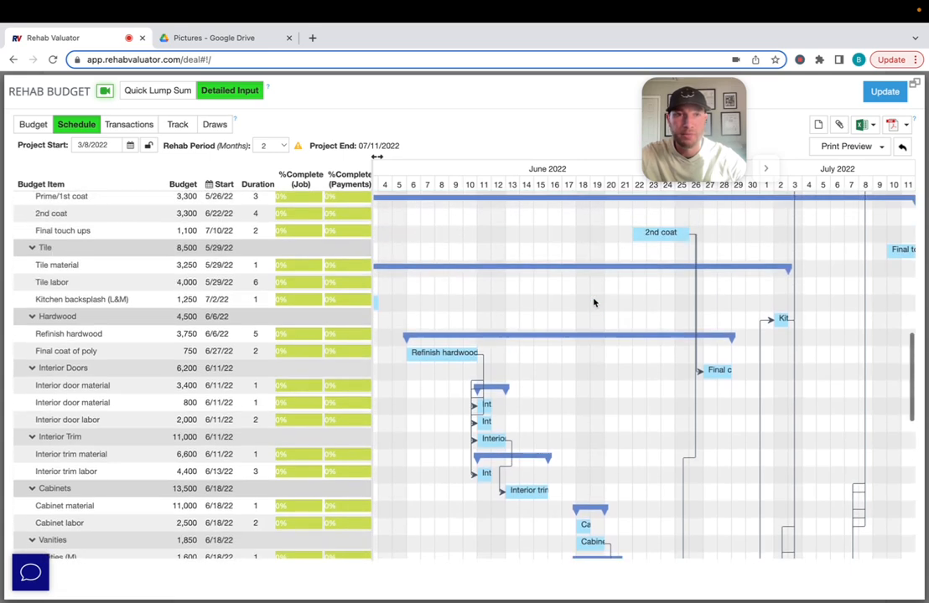
scroll(593, 303, "up", 5)
scroll(593, 303, "down", 10)
scroll(594, 302, "down", 2)
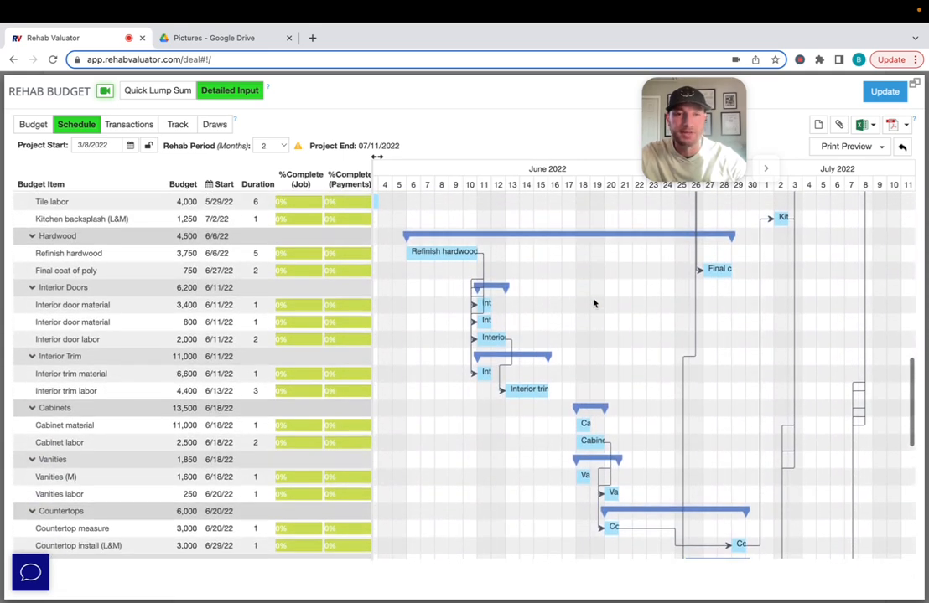
Extend the Cabinet labor task's duration to 3 days on the schedule timeline
scroll(593, 303, "up", 1)
scroll(608, 423, "down", 2)
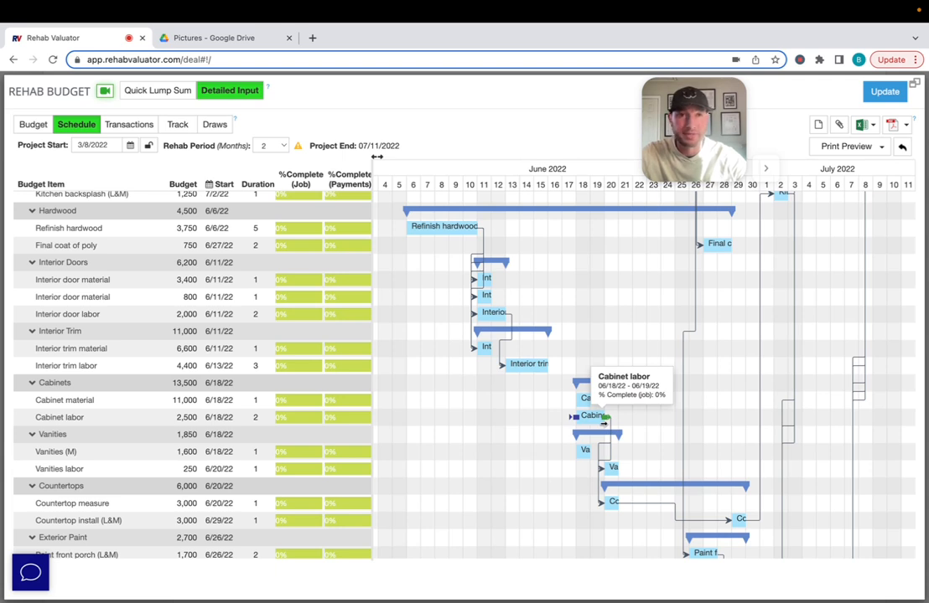
mouse_move(604, 423)
left_mouse_down()
mouse_move(591, 423)
mouse_move(619, 428)
left_mouse_up()
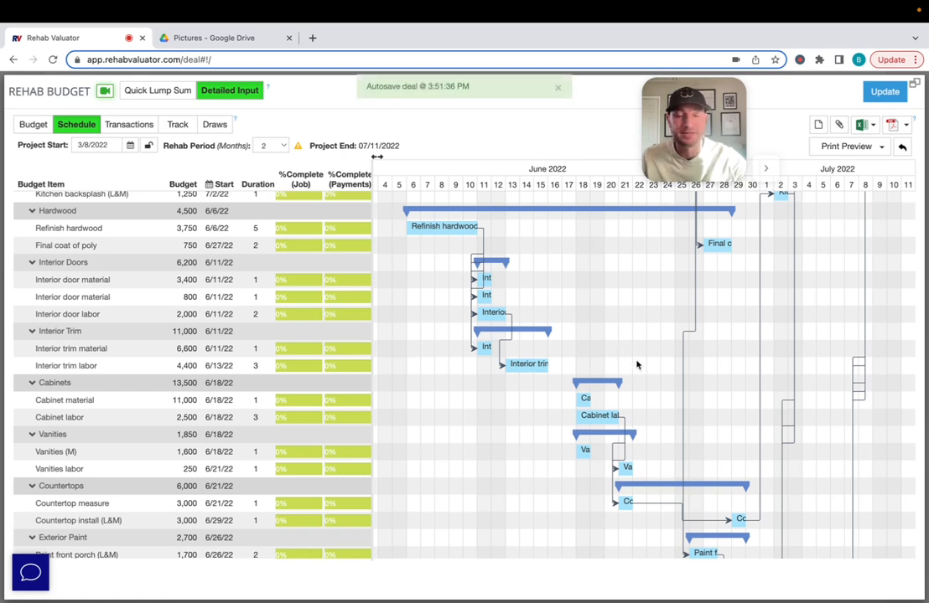
Review the June schedule from the tile and hardwood tasks to the countertop and exterior paint tasks
scroll(632, 304, "up", 2)
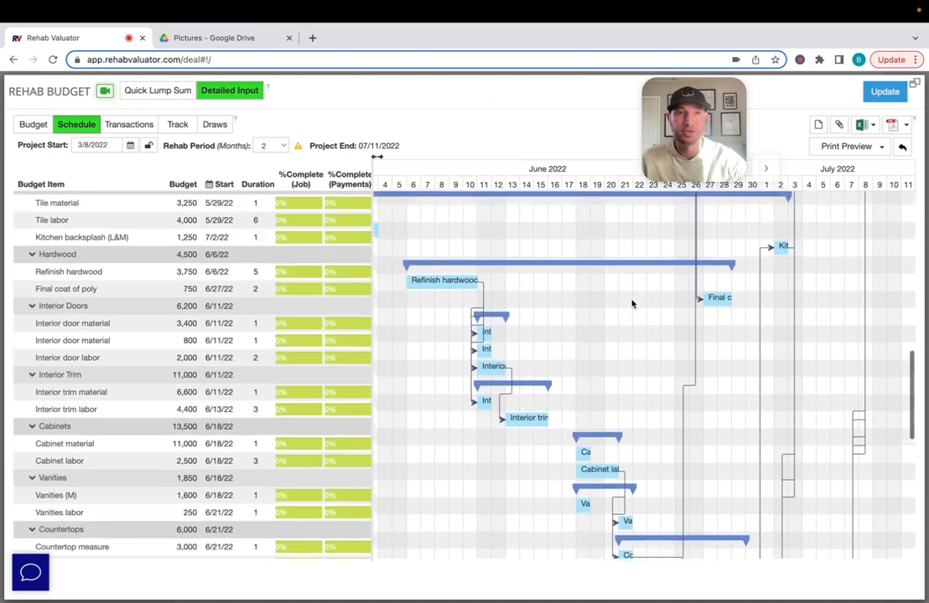
scroll(632, 305, "up", 3)
scroll(632, 304, "down", 2)
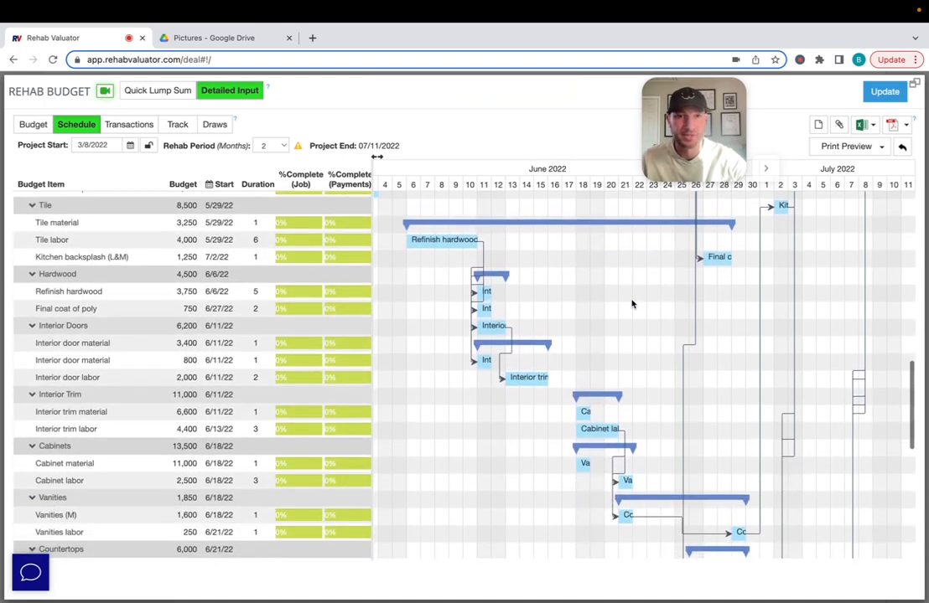
scroll(632, 304, "down", 4)
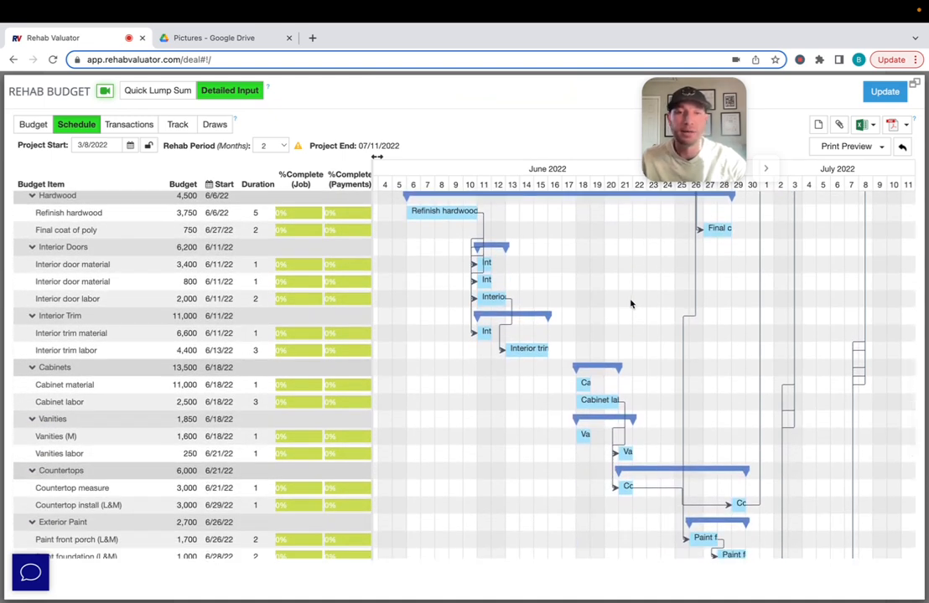
scroll(632, 304, "up", 1)
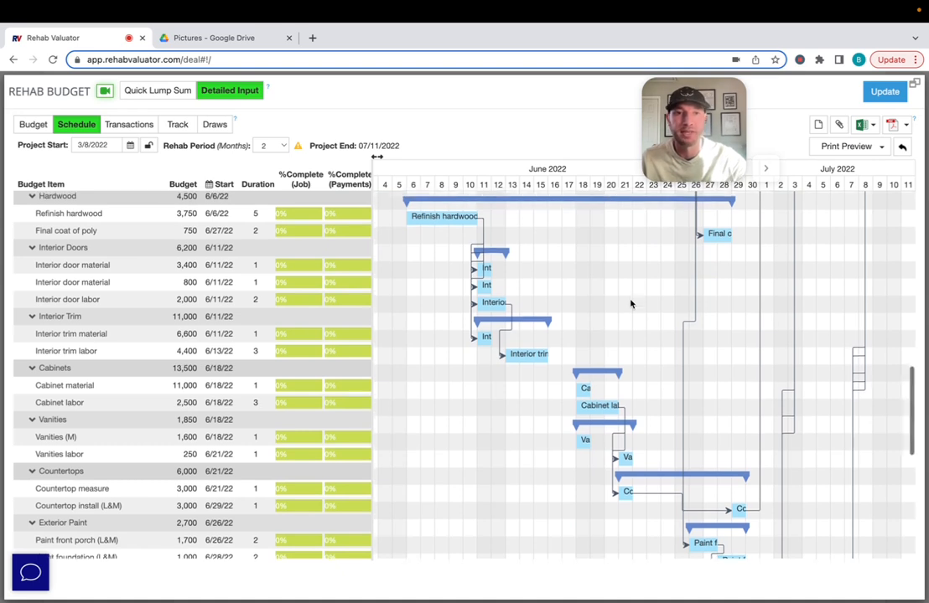
scroll(591, 230, "up", 3)
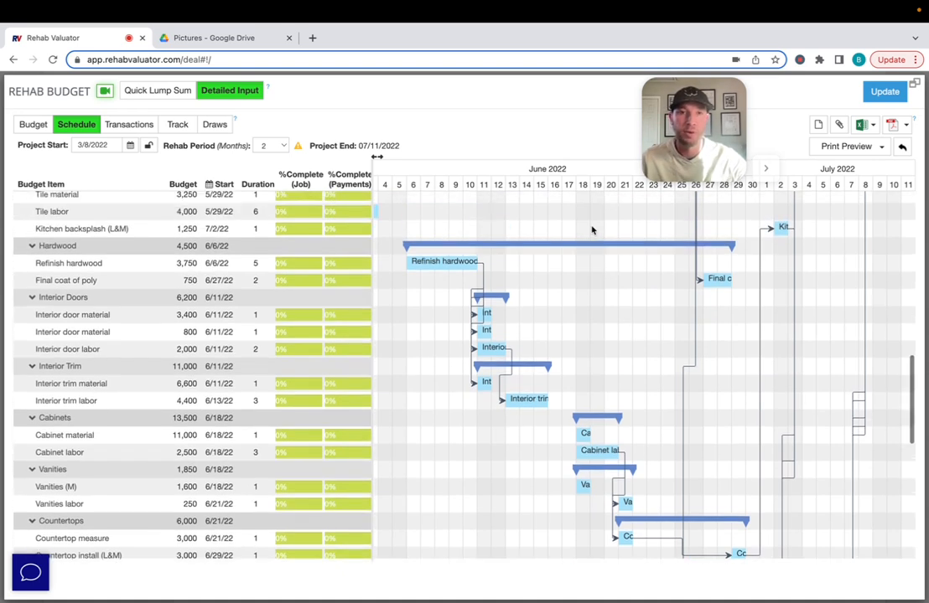
scroll(591, 230, "up", 5)
scroll(592, 230, "down", 10)
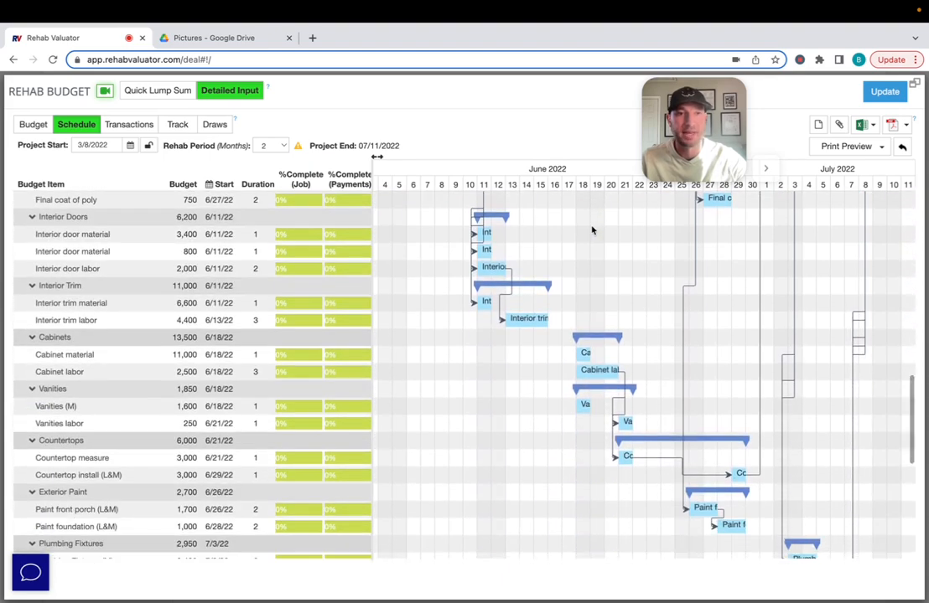
Return to the budget and add an "Exterior Doors" group below Framing in the hard costs
left_click(34, 124)
scroll(127, 259, "up", 10)
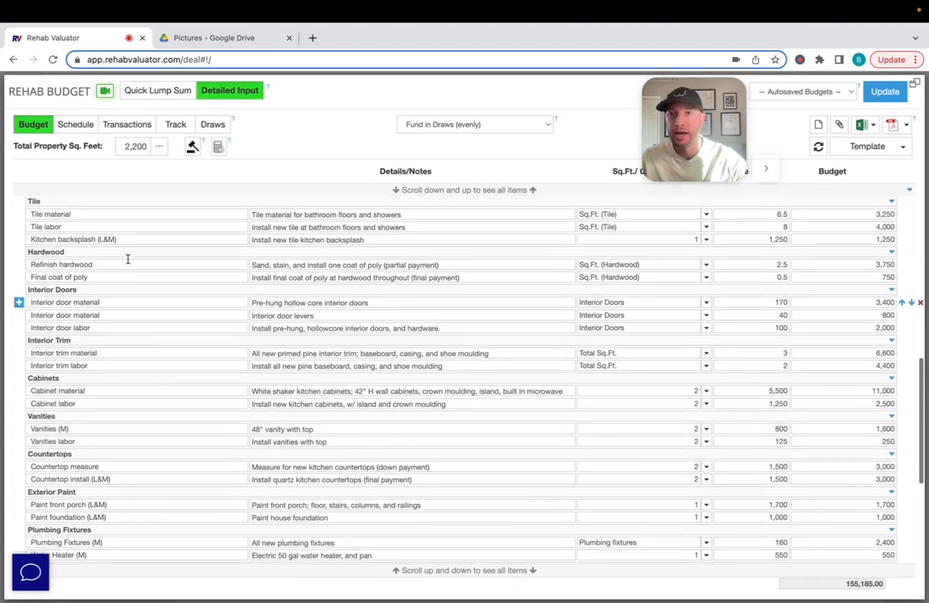
scroll(127, 259, "up", 10)
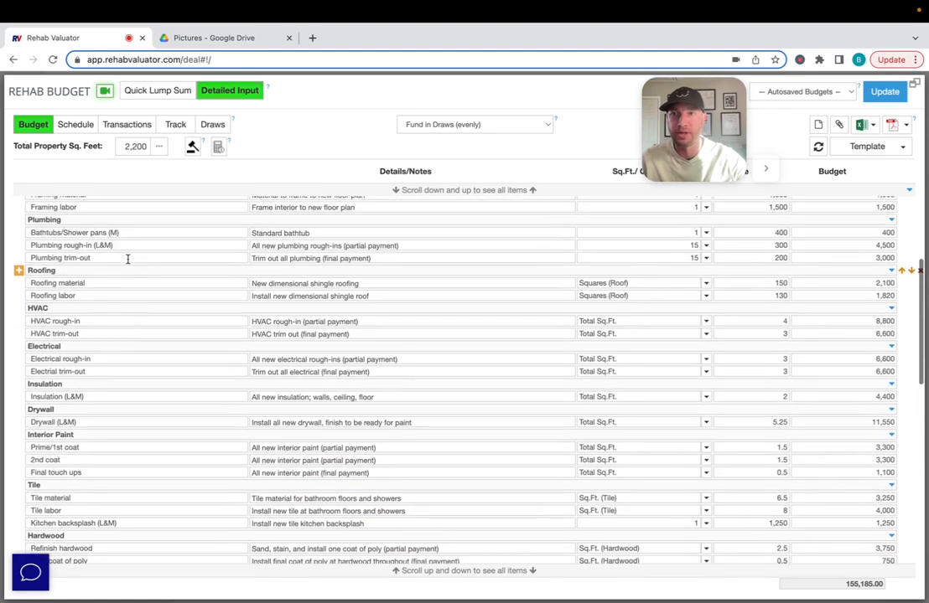
scroll(127, 259, "down", 10)
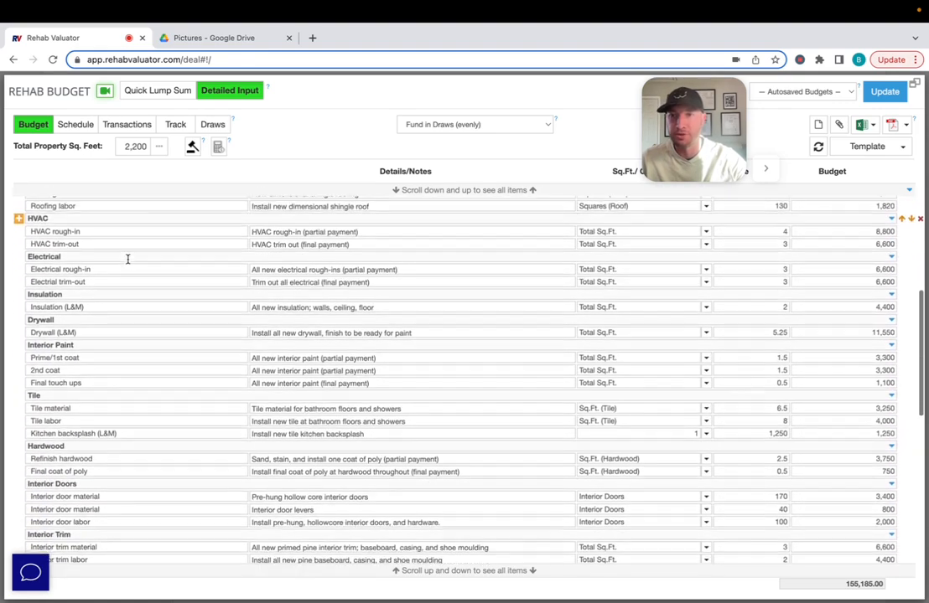
scroll(127, 259, "up", 8)
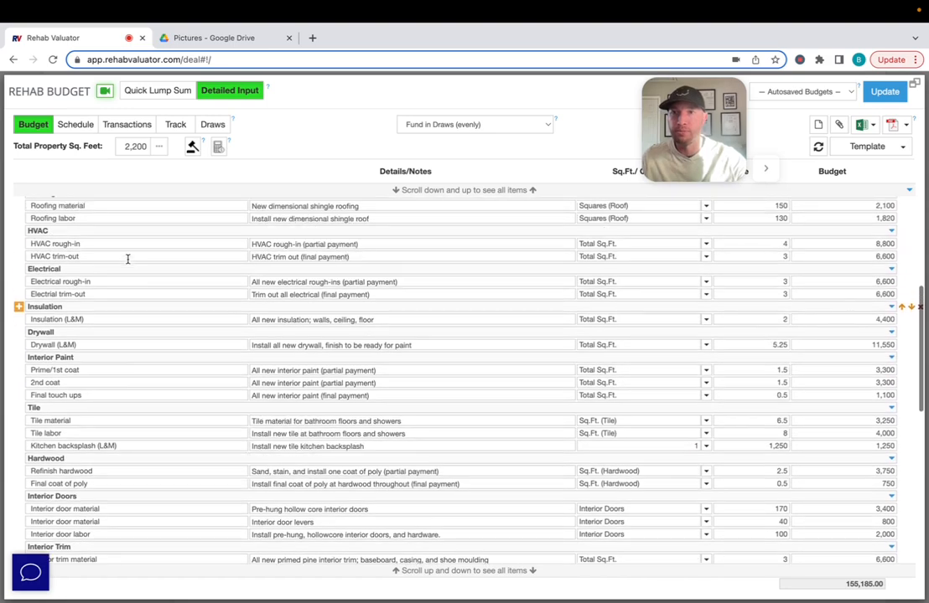
scroll(128, 259, "up", 2)
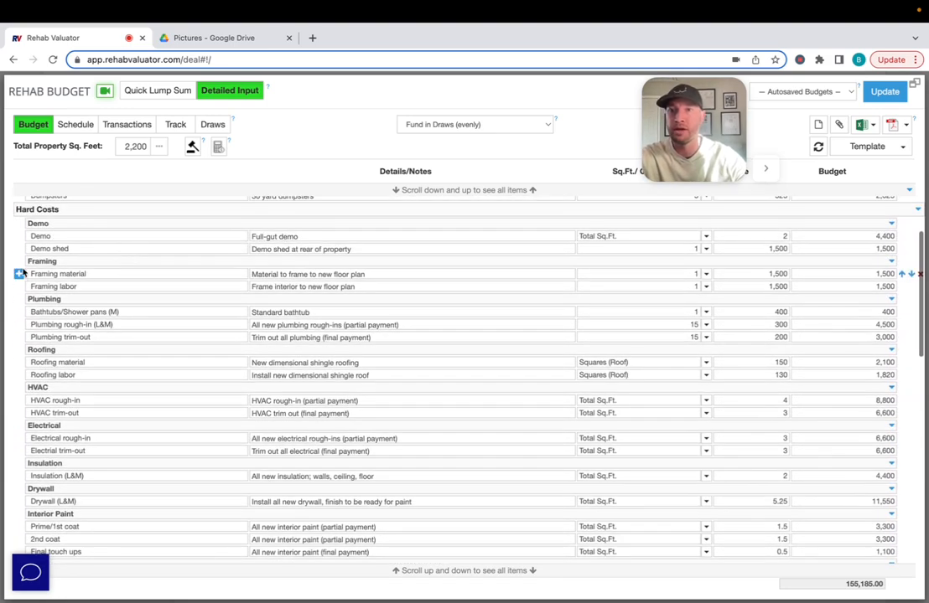
left_click(19, 260)
type("Ex")
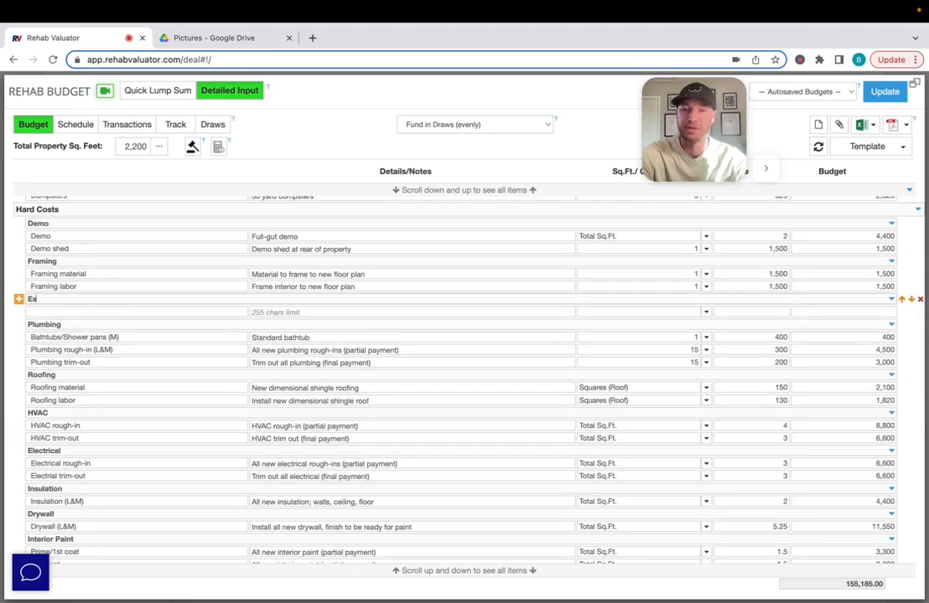
type("terior Doors")
key("Return")
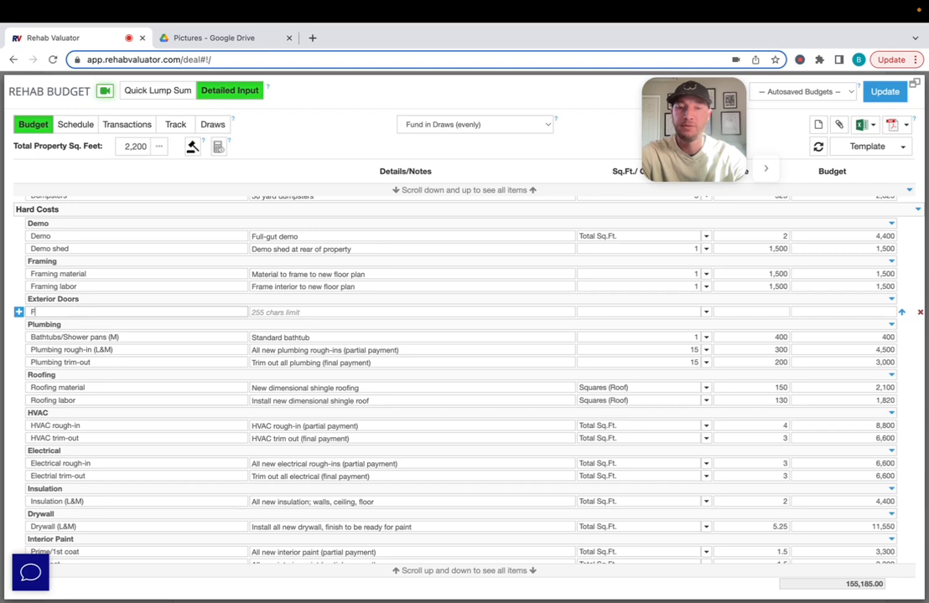
Add "Front doors", "Rear doors" and "Exterior door labor" line items to the Exterior Doors group
type("Front doors")
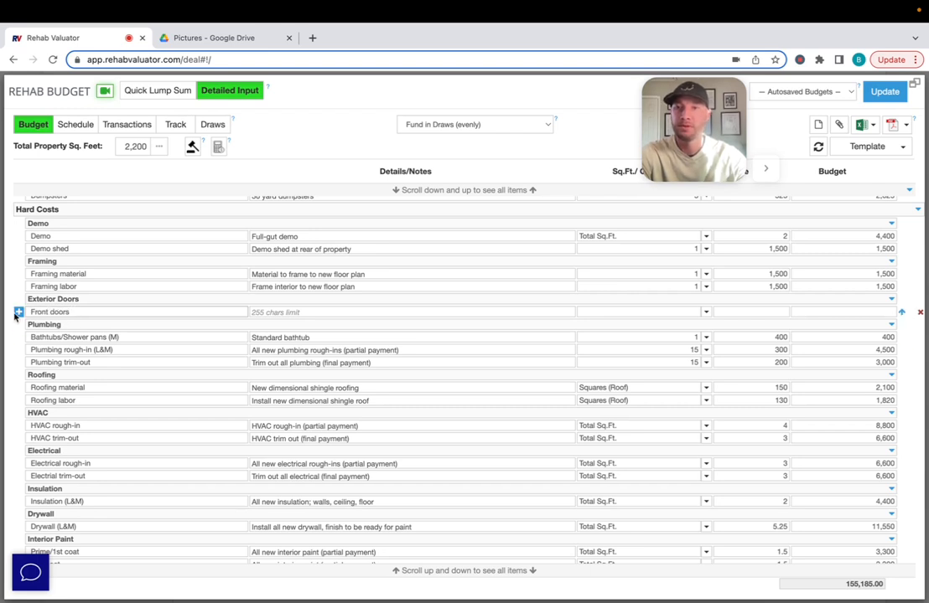
key("Return")
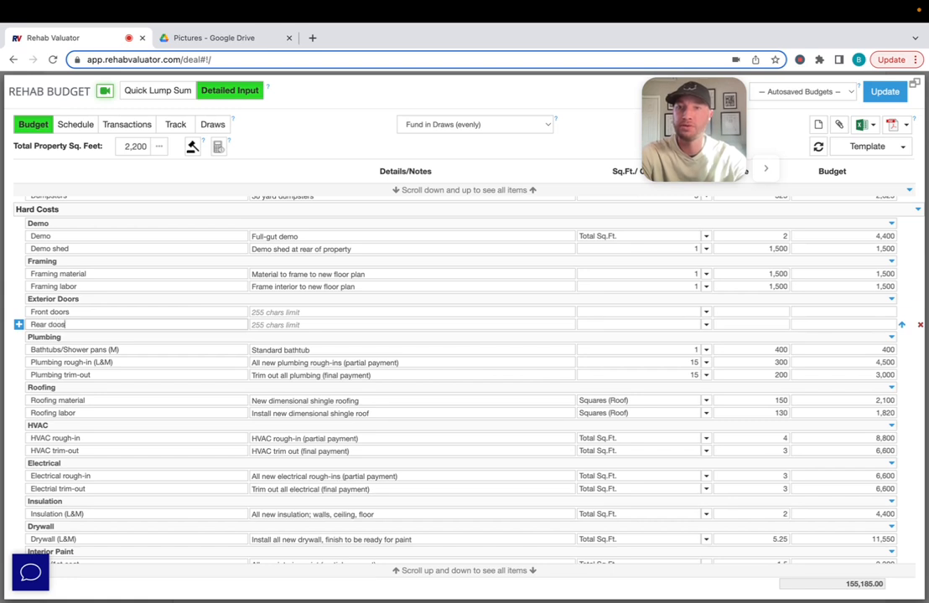
type("Rear doors")
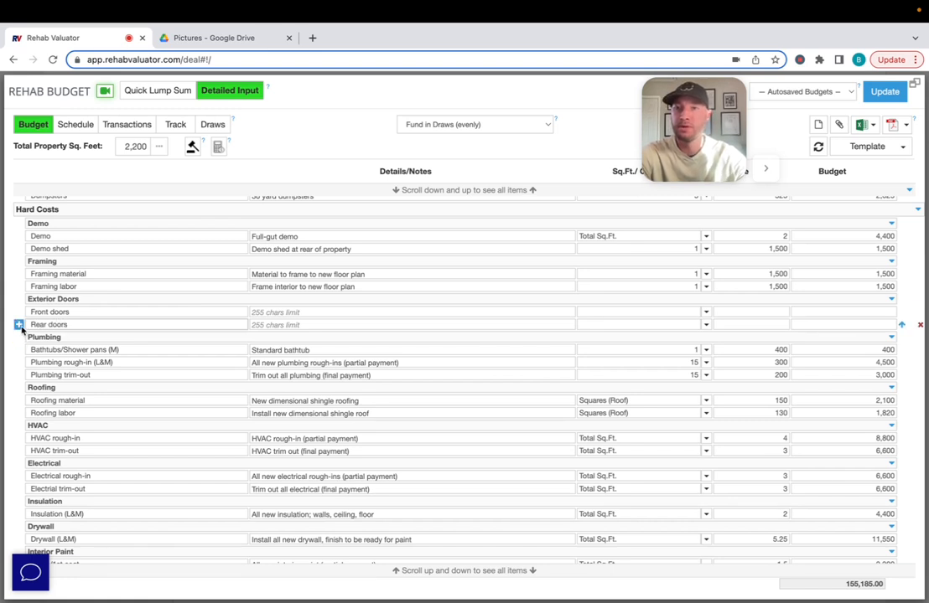
key("Return")
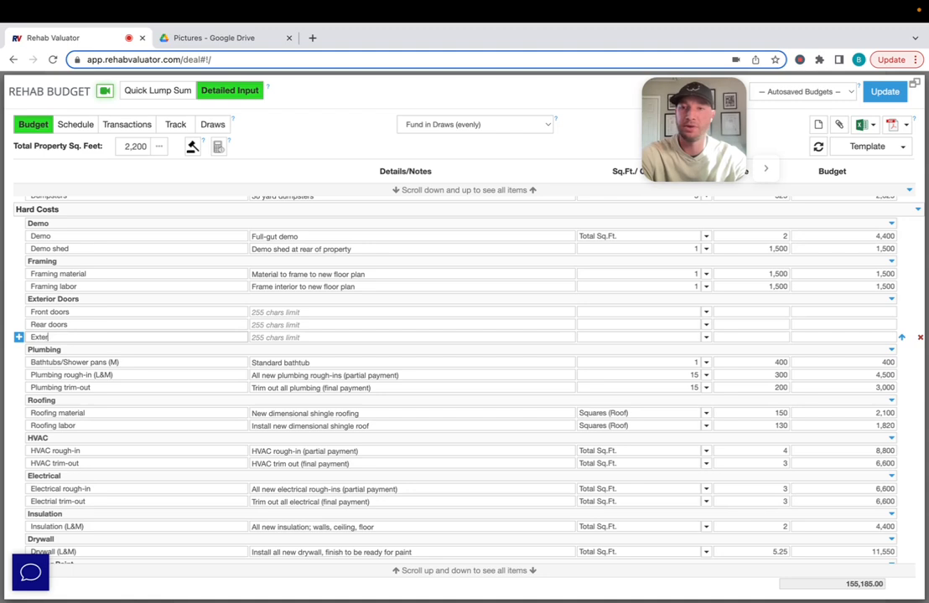
type("Exterior door labor")
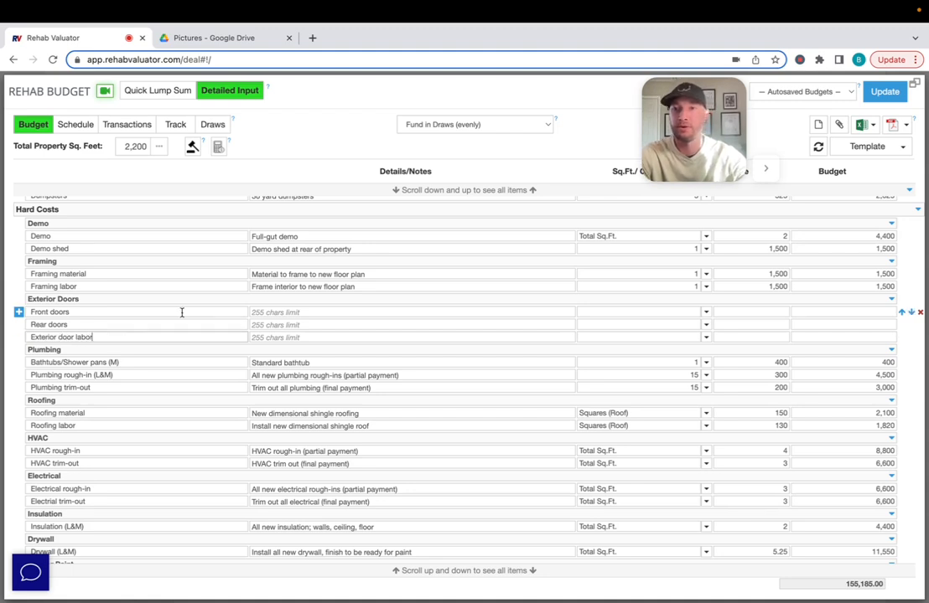
Enter the notes "(2) crafstman-style exterior doors" for Front doors and "(2) 6-panel exterior doors" for Rear doors
left_click(300, 313)
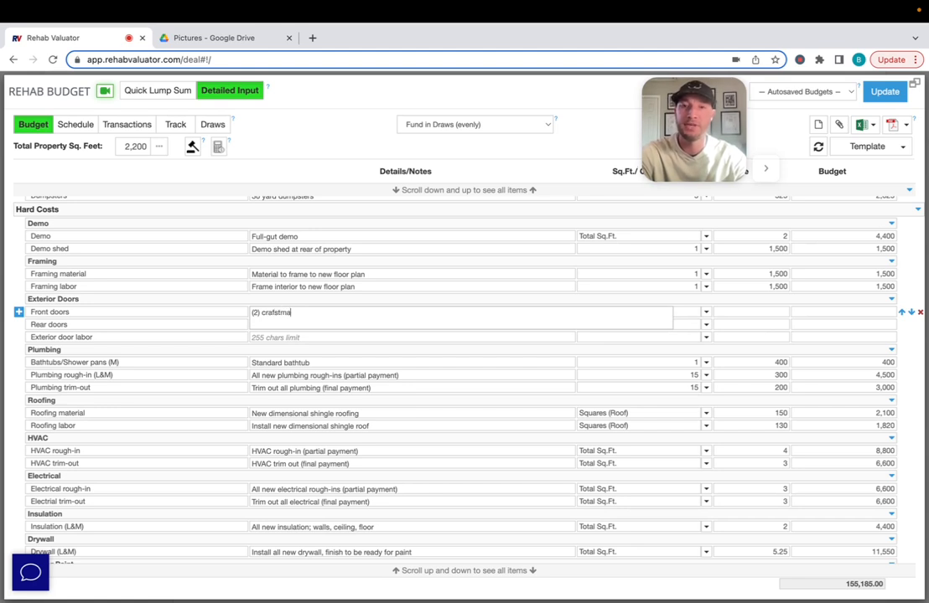
type("(2) crafstman-style")
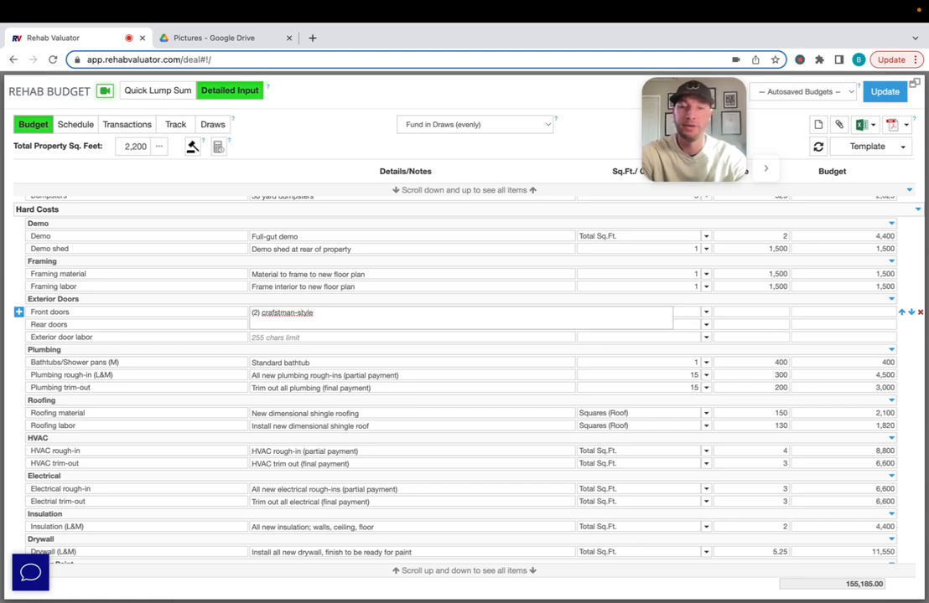
type("ors")
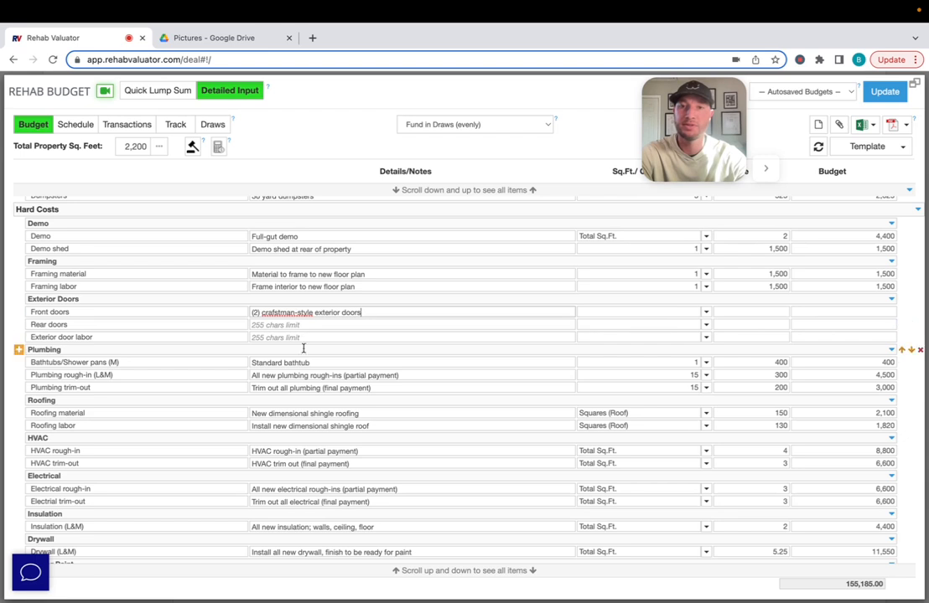
left_click(303, 326)
type("(2)")
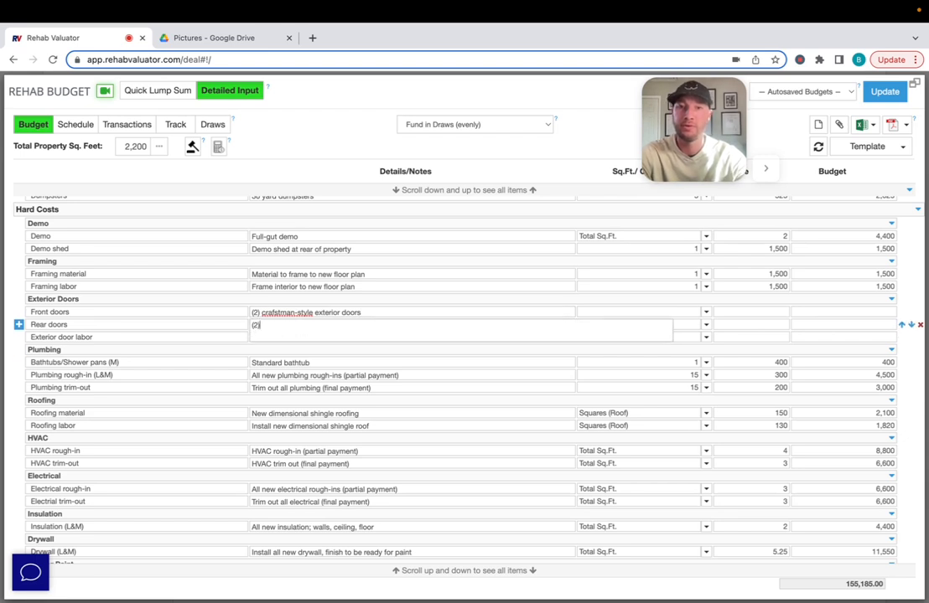
type(" 6-panel")
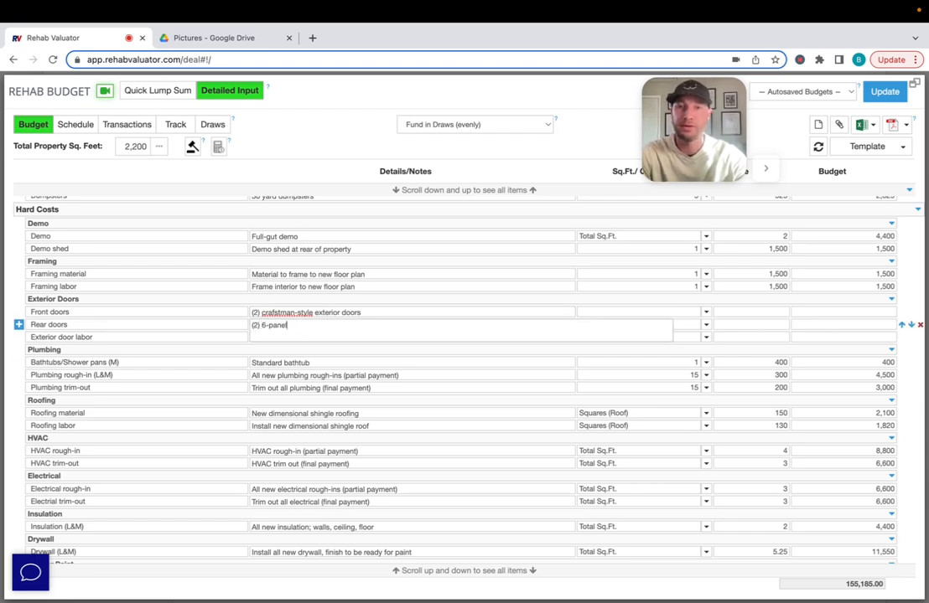
type(" exterior doors")
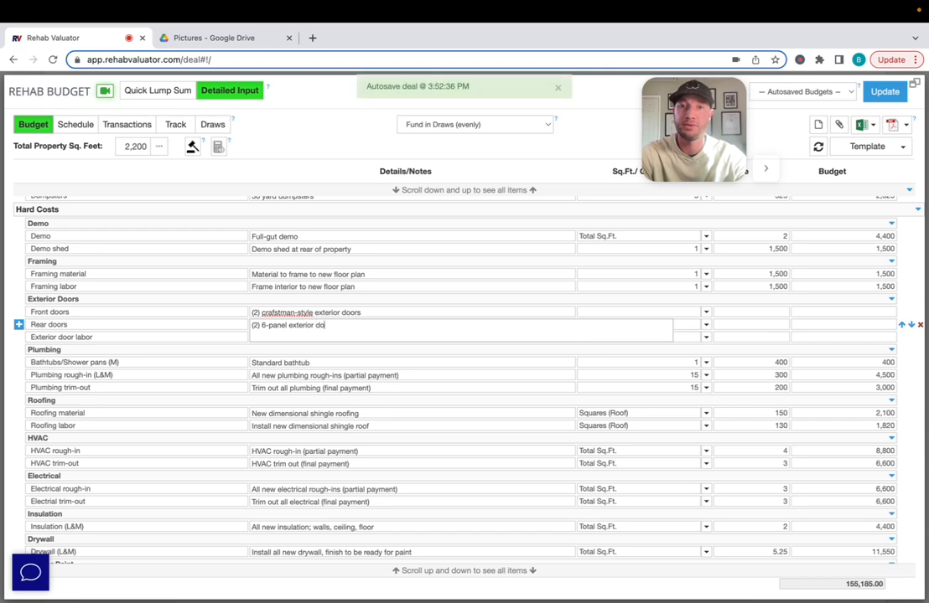
Enter the note "Install (4) exterior doors" for the Exterior door labor item
left_click(309, 336)
type("In")
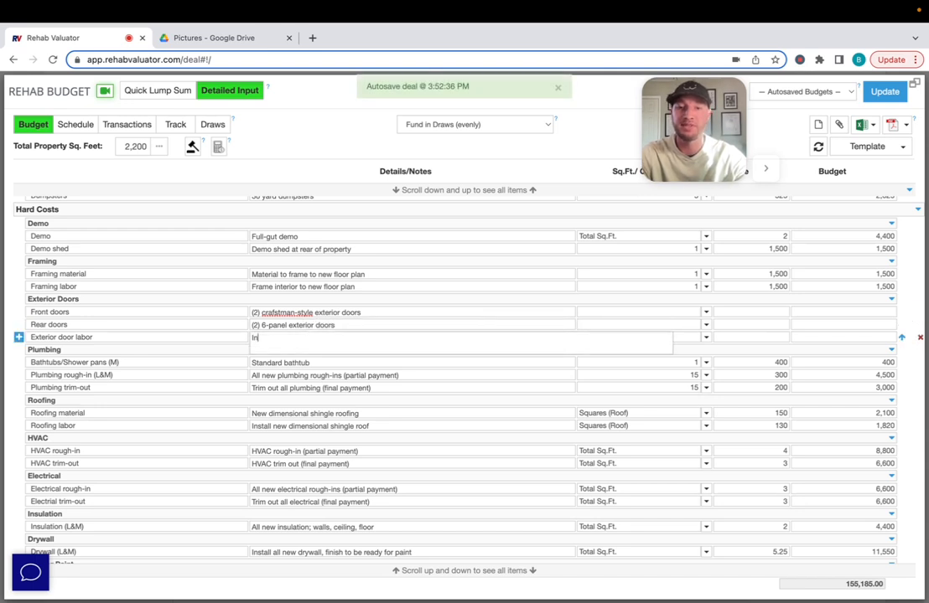
type("stall (4) exterior ")
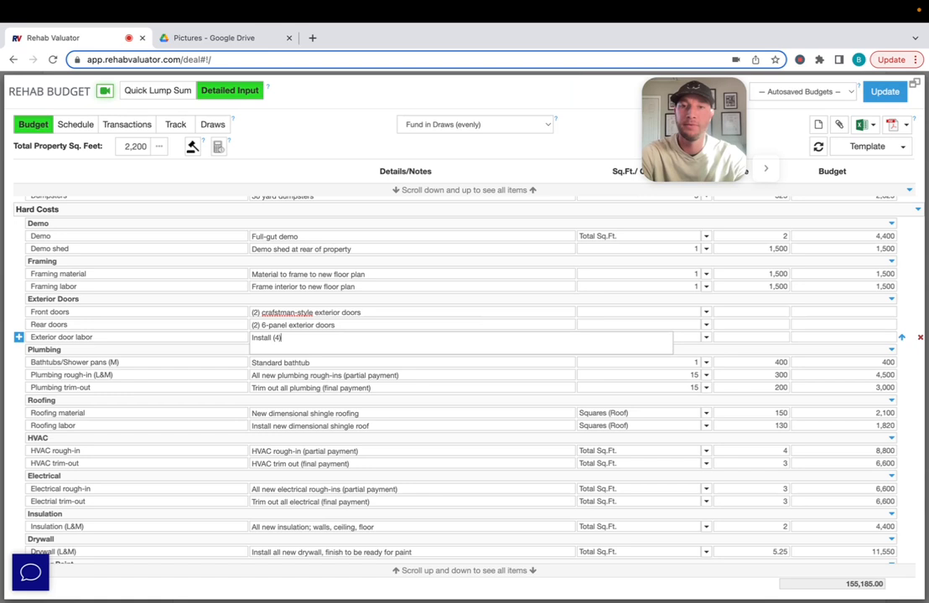
type("doors")
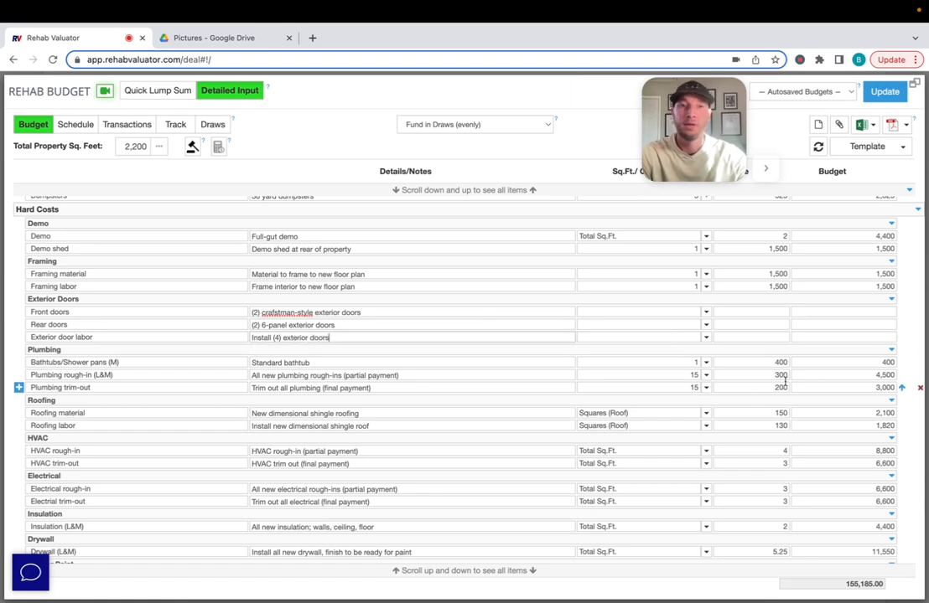
Enter quantity 2 at a rate of 500 for Front doors and quantity 2 at 350 for Rear doors
left_click(696, 311)
type("2")
left_click(734, 311)
type("500")
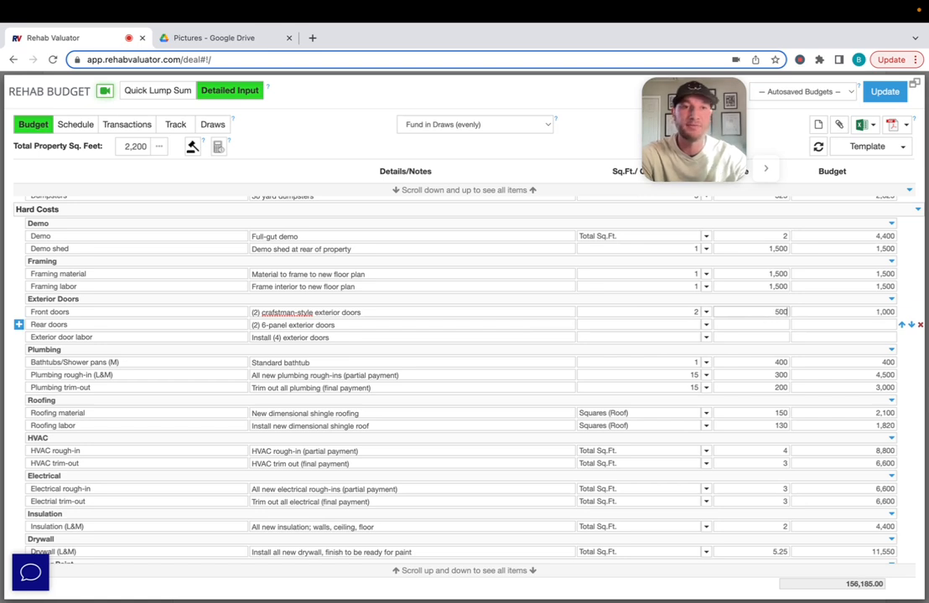
left_click(691, 325)
type("2")
left_click(749, 325)
type("3")
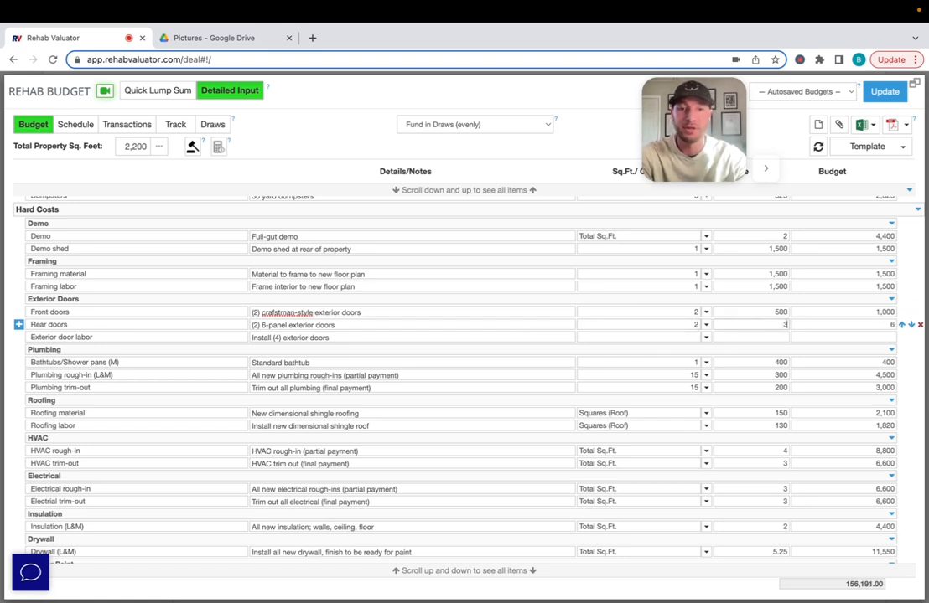
type("50")
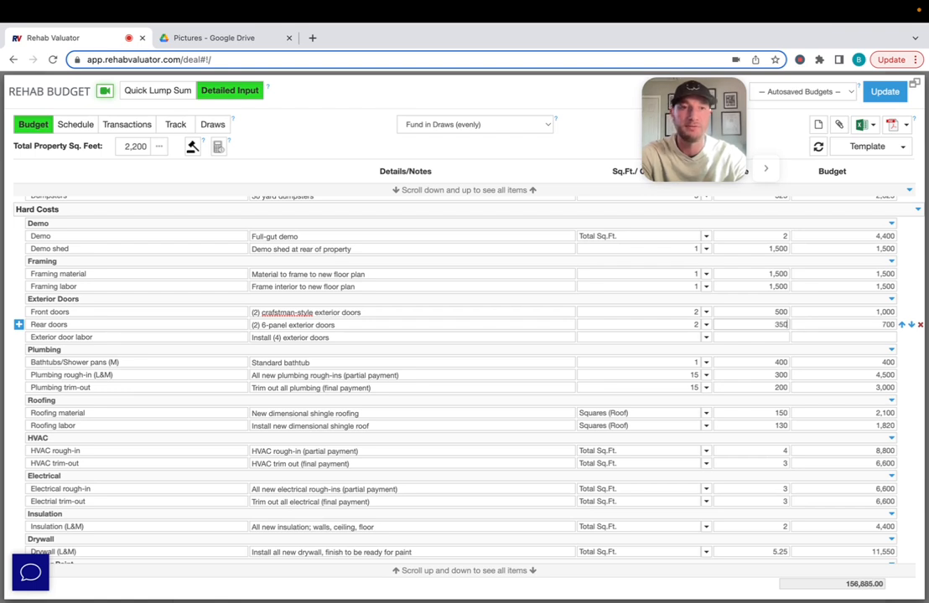
Enter quantity 4 at a rate of 150 for the Exterior door labor item
left_click(688, 337)
type("4")
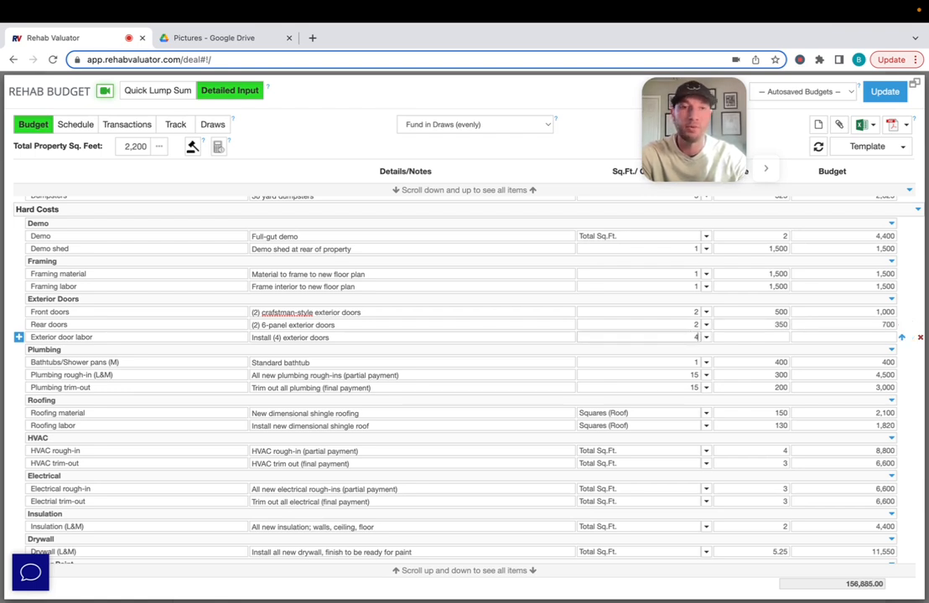
left_click(766, 340)
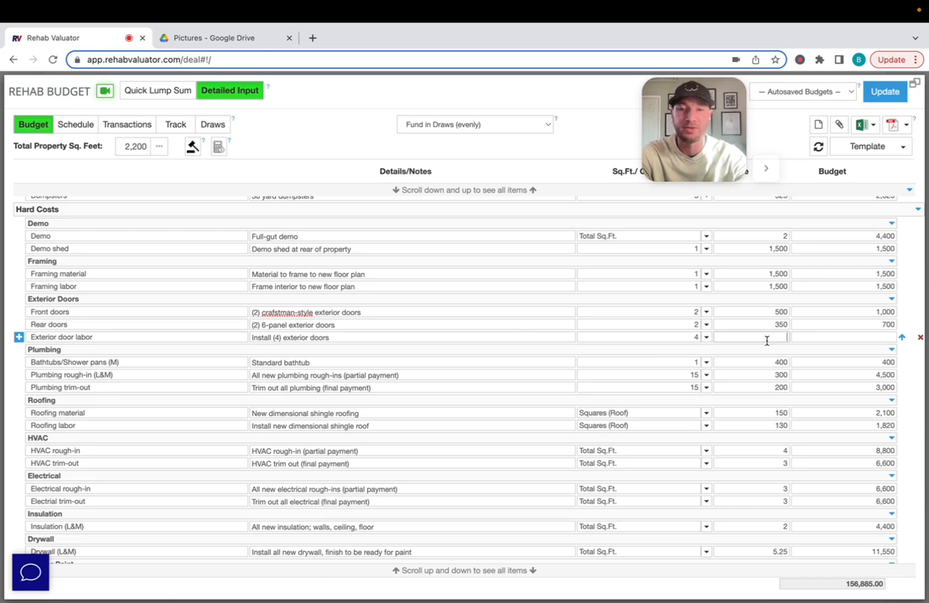
type("150")
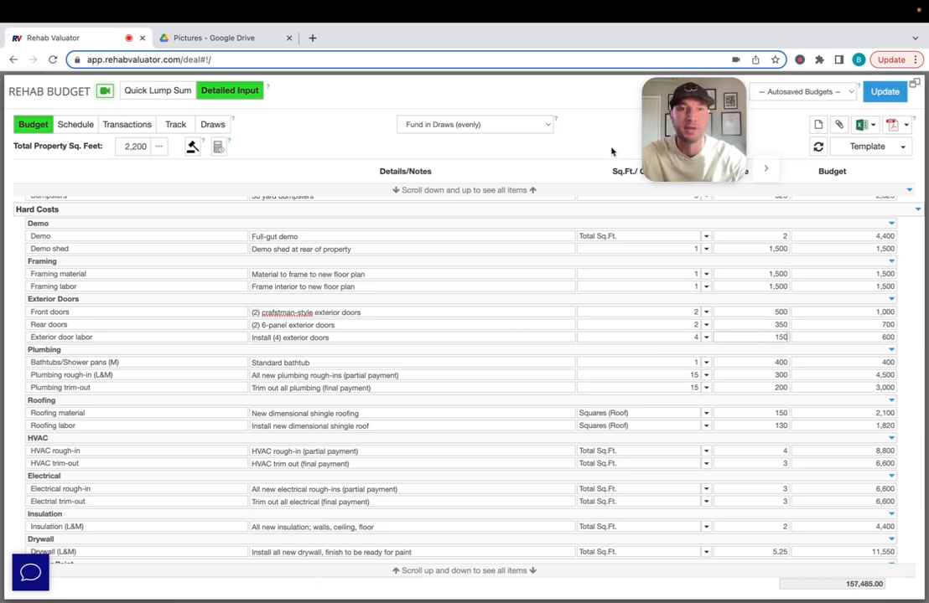
Save the current budget as a private template named "Duplex renovation template"
scroll(549, 298, "down", 1)
scroll(549, 298, "down", 5)
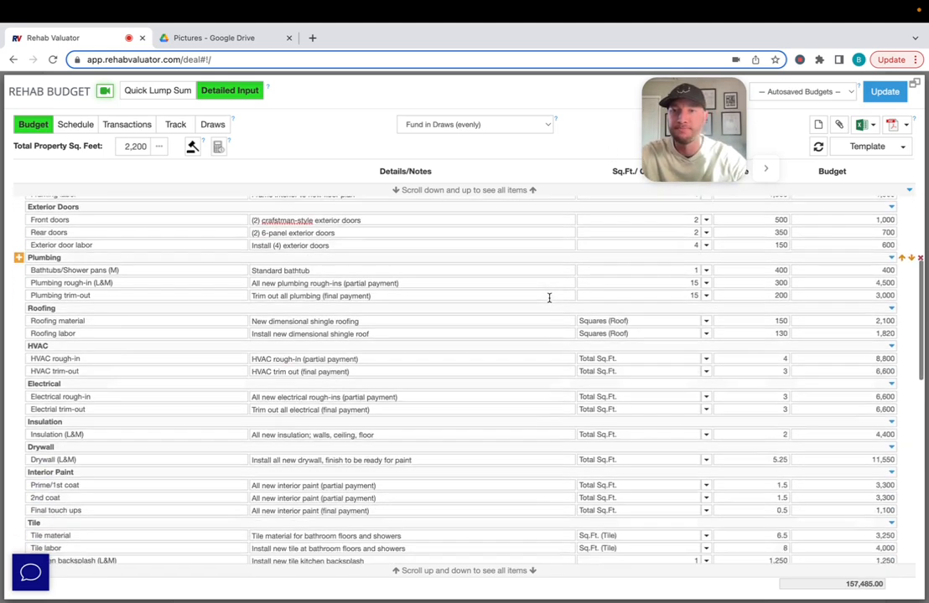
scroll(549, 299, "up", 2)
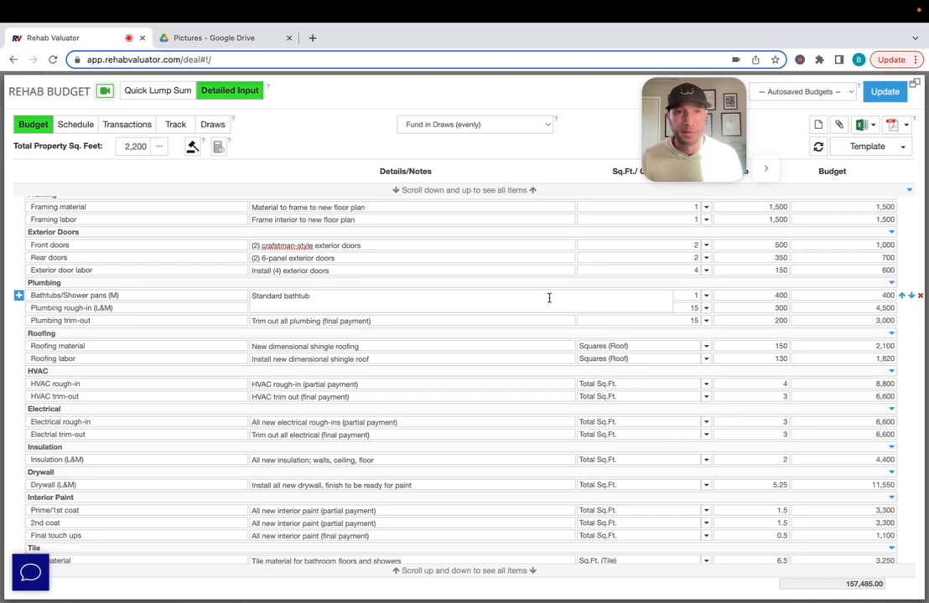
left_click(867, 146)
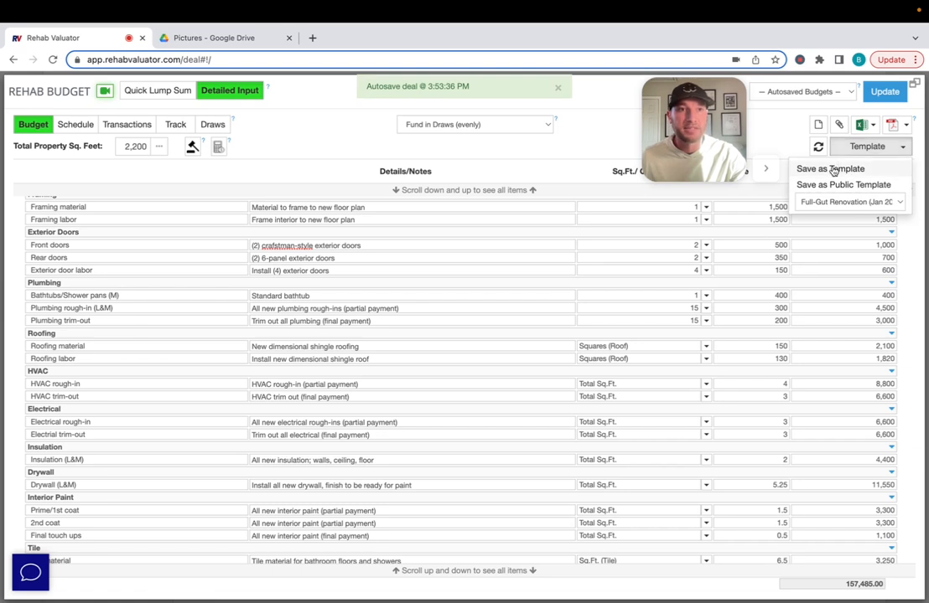
left_click(830, 168)
left_click(449, 144)
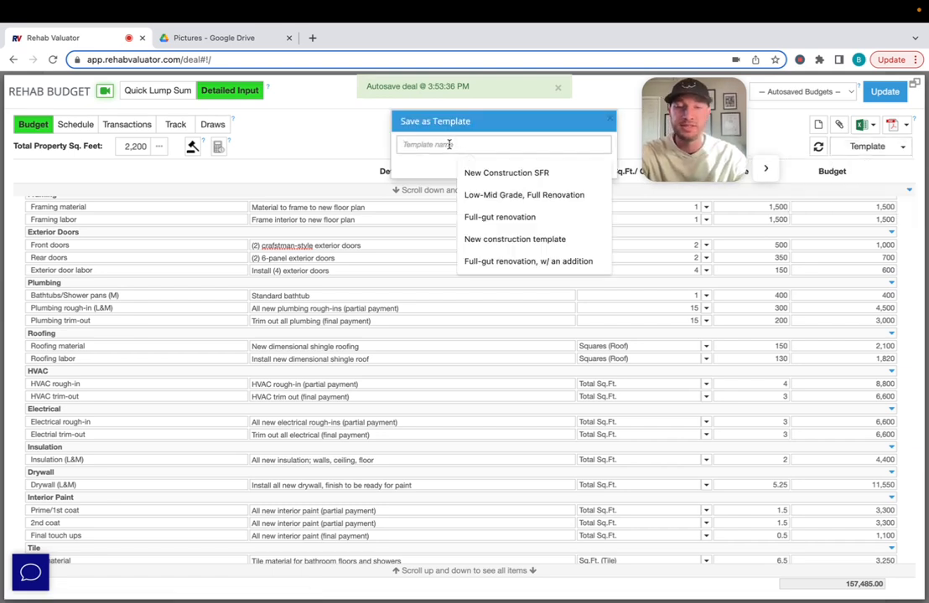
type("Duplex renovation template")
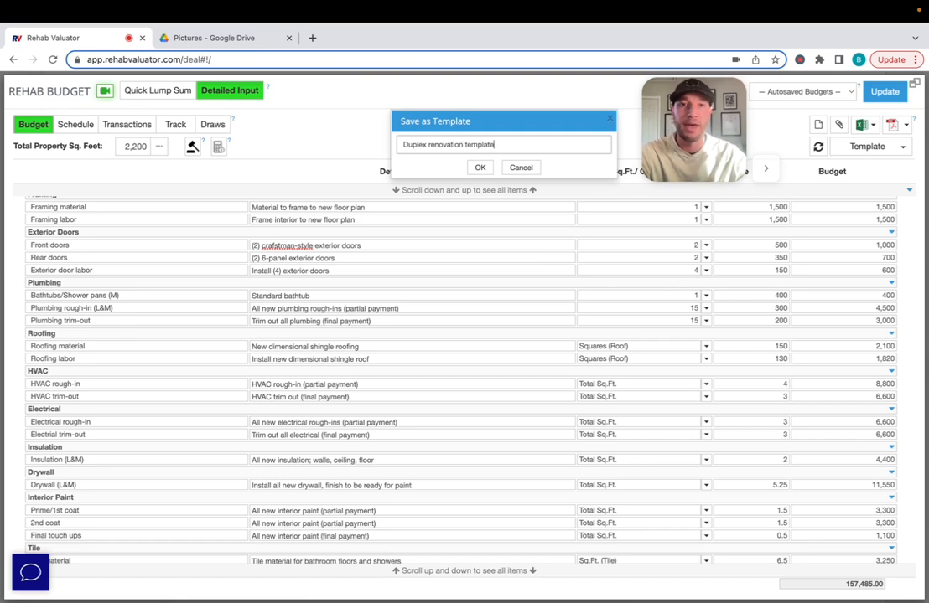
left_click(481, 169)
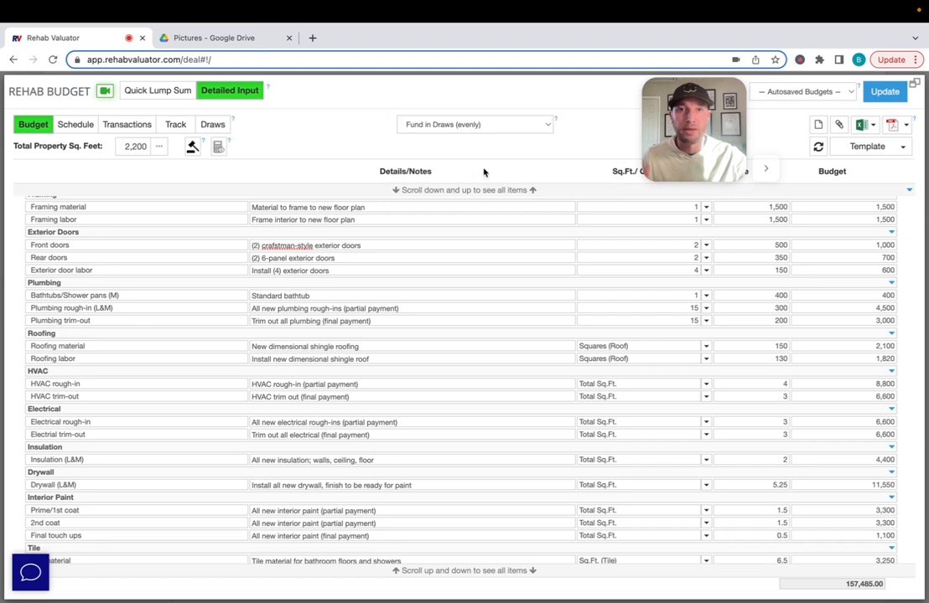